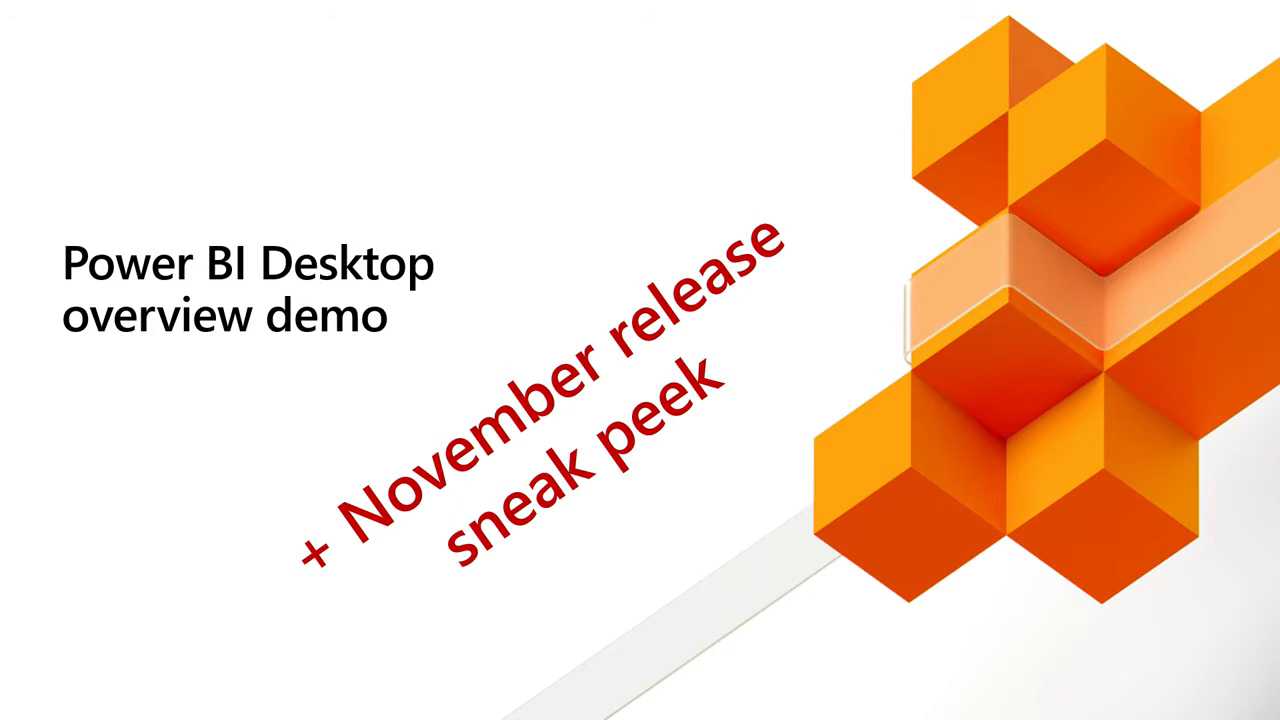
# Switch to Power BI Desktop and load CRM Actuals.csv from the Data folder into the Power Query Editor for transformation.
pyautogui.hotkey('alt', 'Tab')
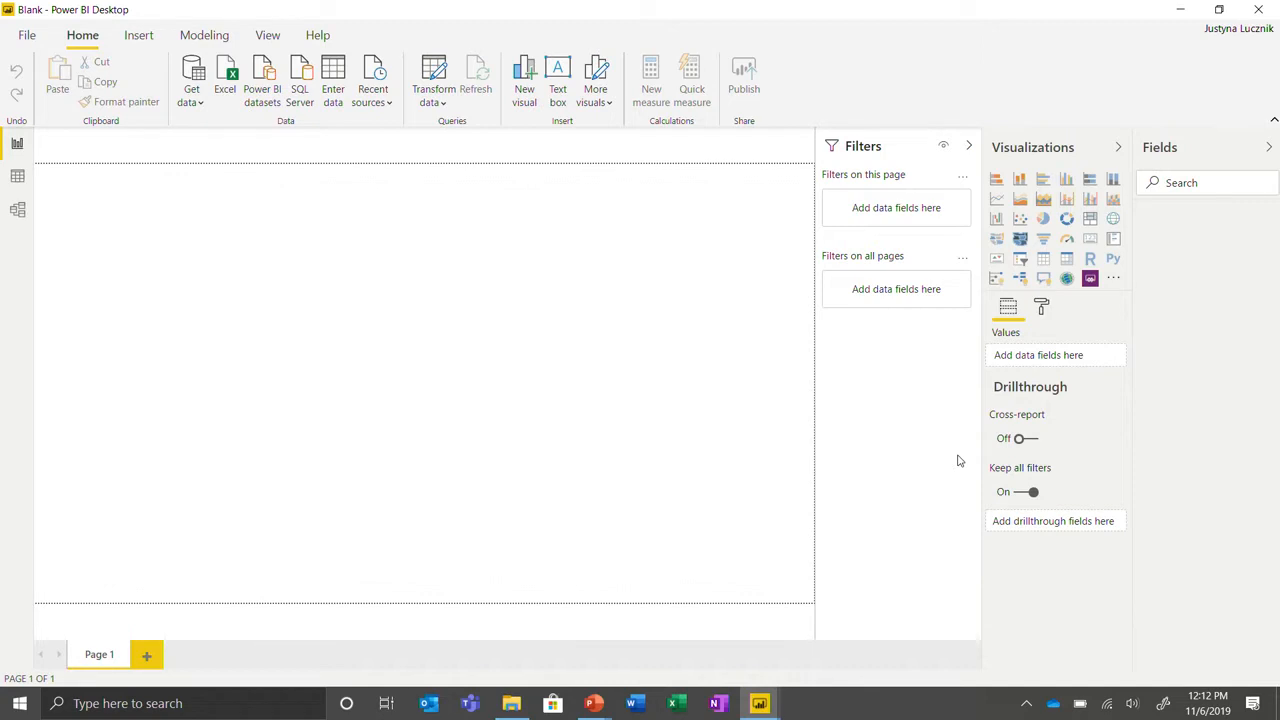
pyautogui.click(204, 104)
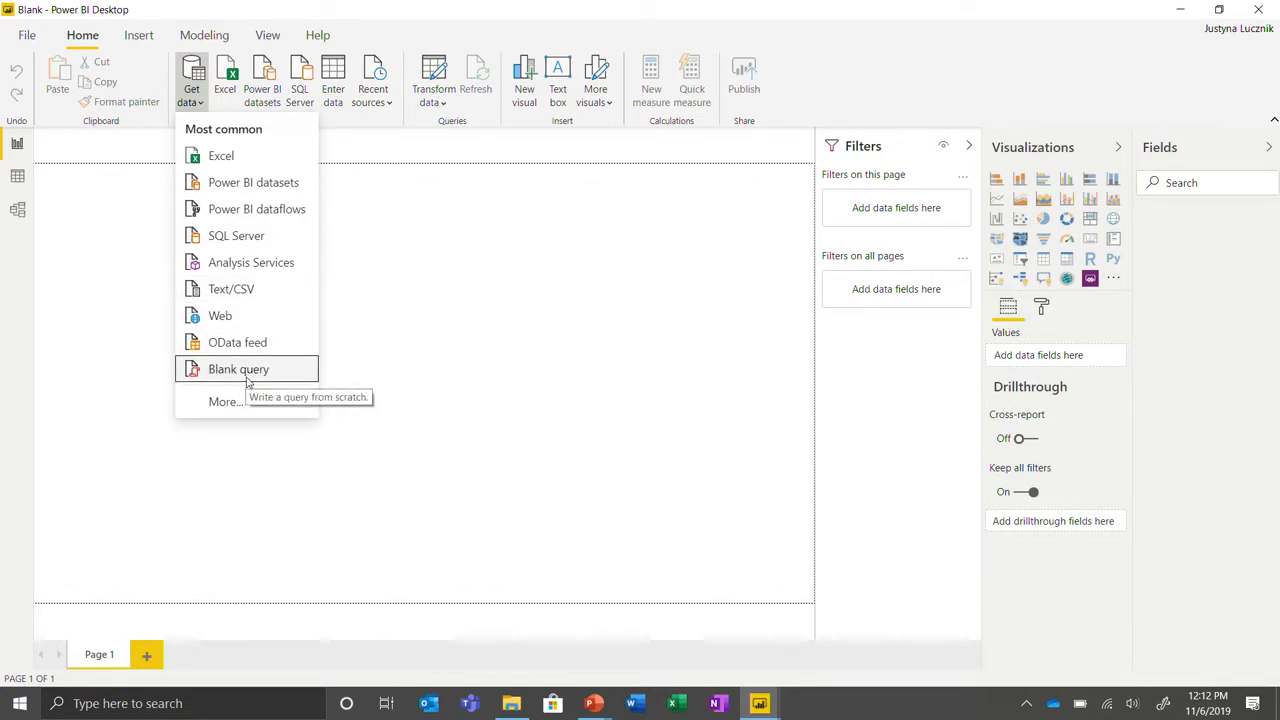
pyautogui.click(250, 292)
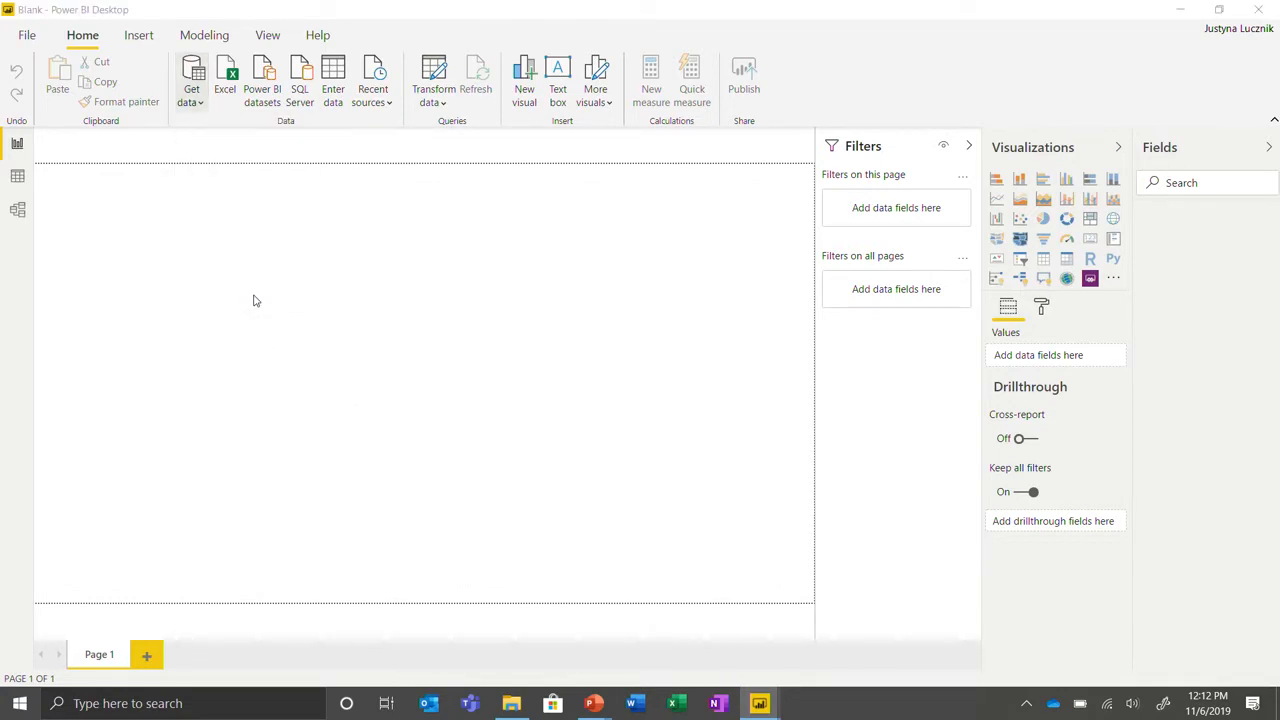
pyautogui.doubleClick(196, 160)
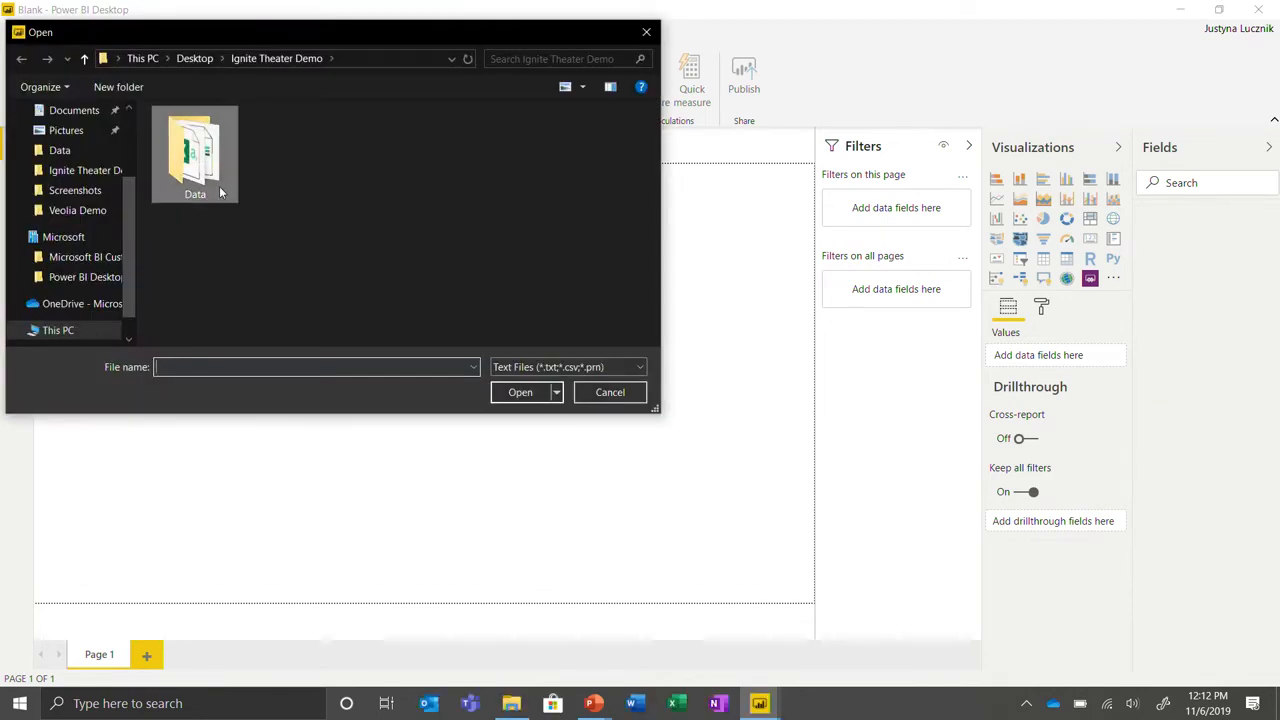
pyautogui.click(237, 139)
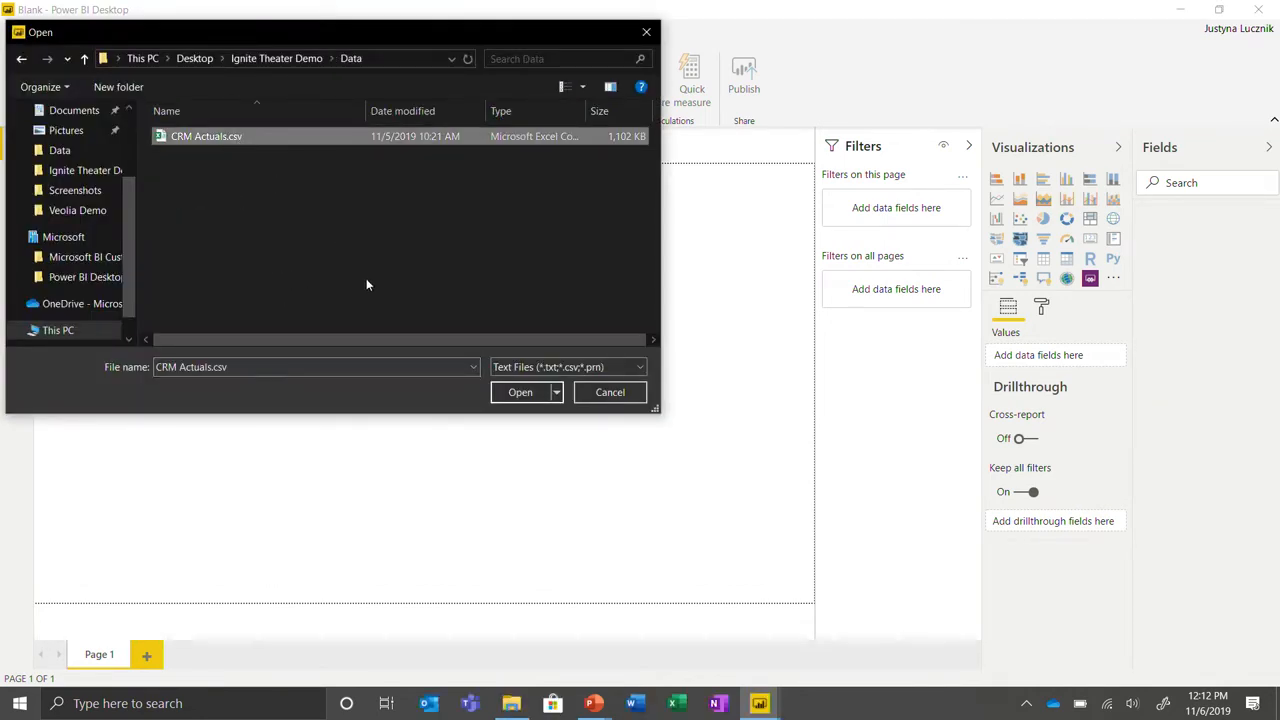
pyautogui.click(515, 392)
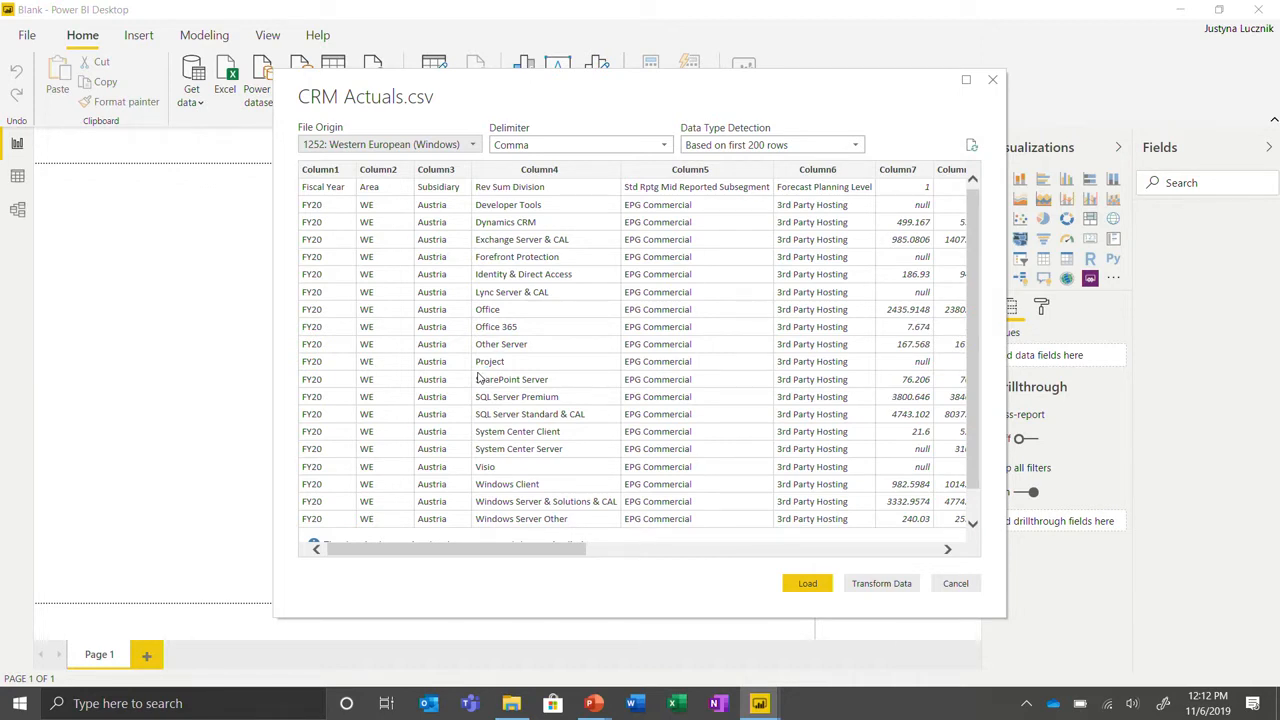
pyautogui.click(882, 583)
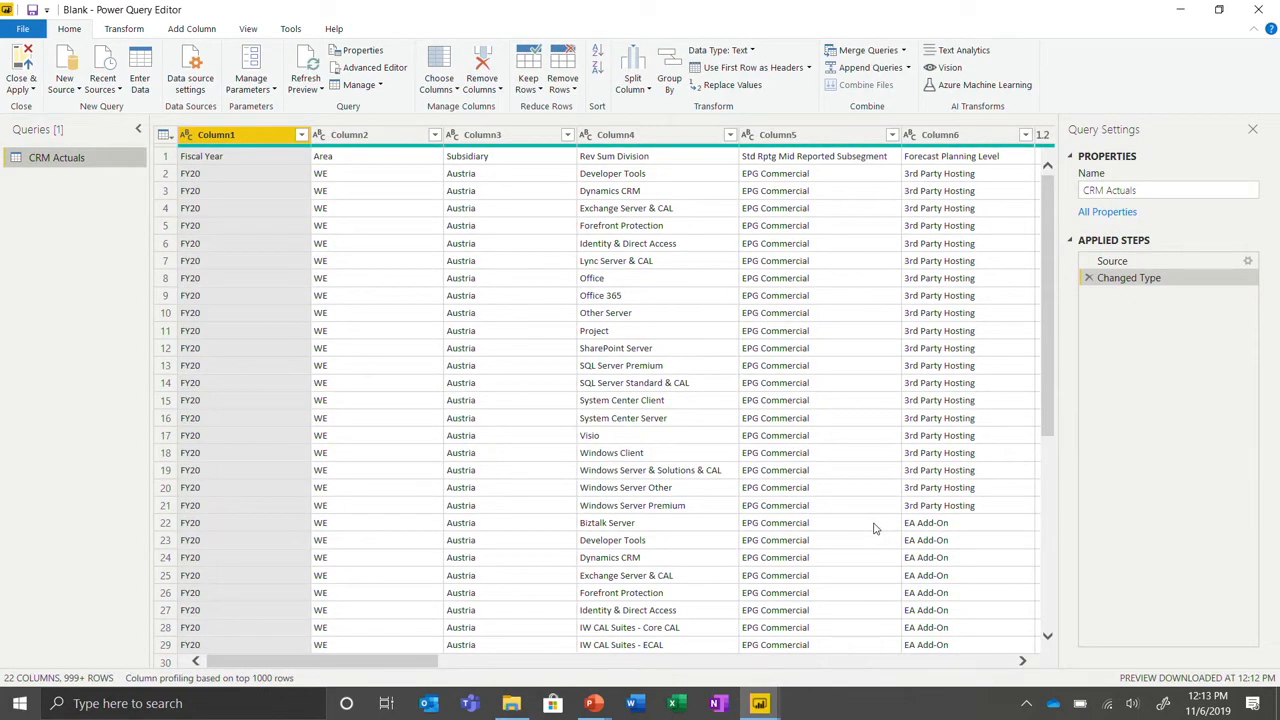
# Review the columns of the CRM Actuals query and promote its first row to column headers.
pyautogui.moveTo(440, 662); pyautogui.dragTo(957, 697)
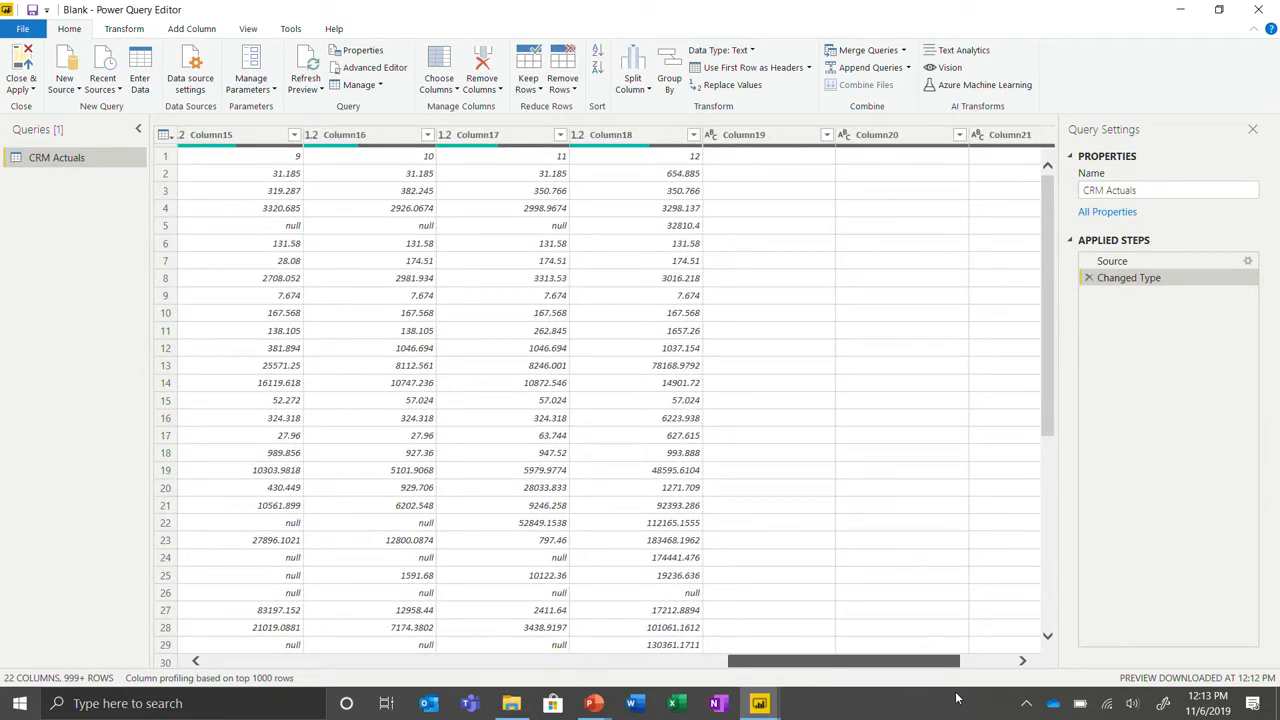
pyautogui.moveTo(957, 698); pyautogui.dragTo(998, 679)
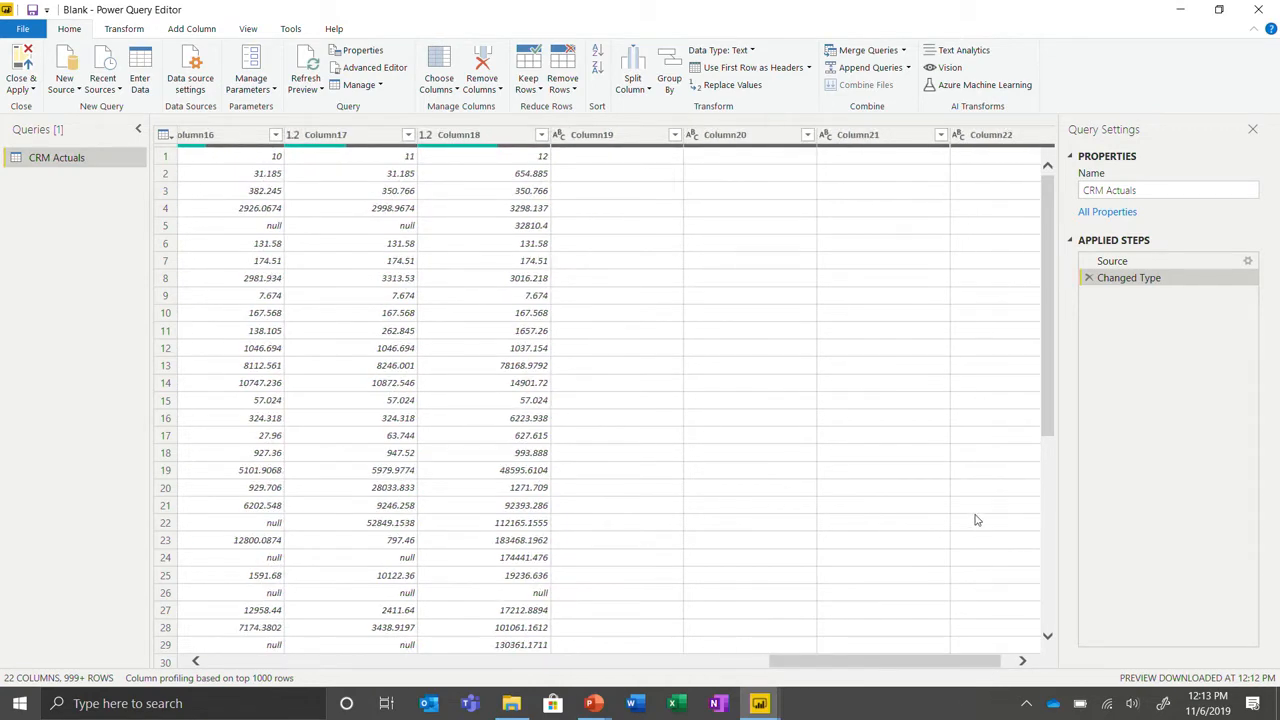
pyautogui.moveTo(874, 661); pyautogui.dragTo(352, 665)
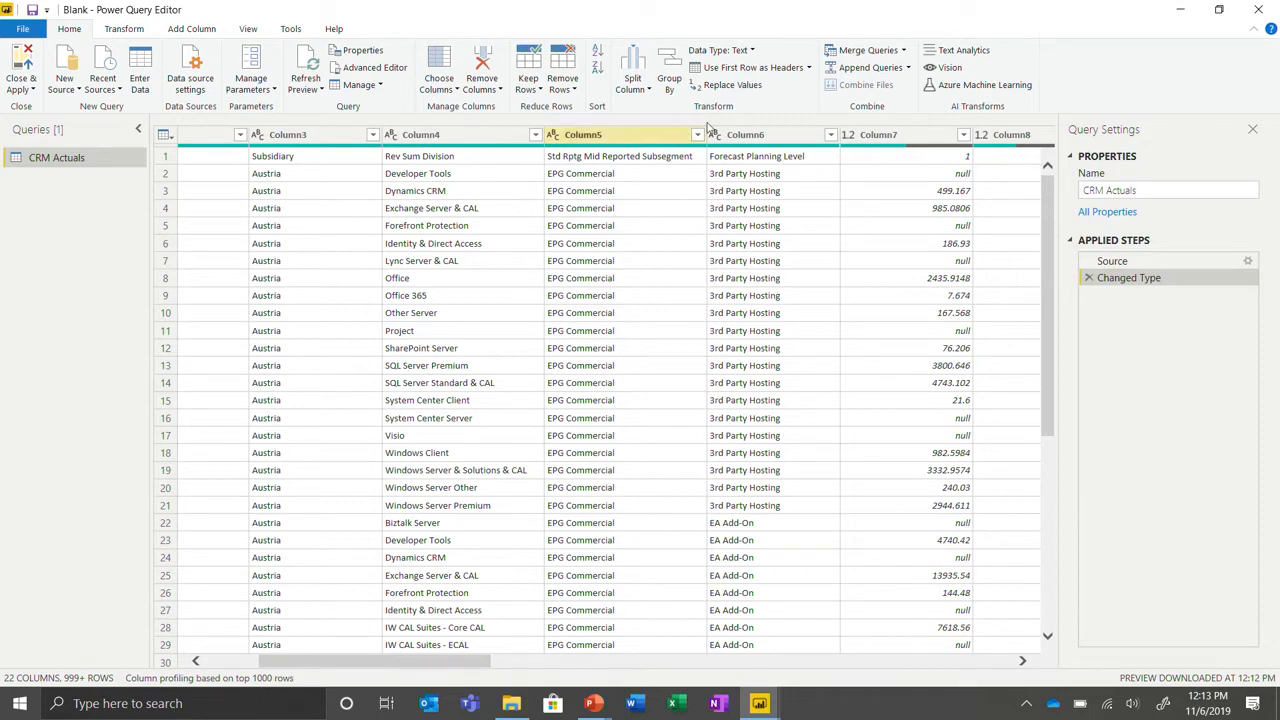
pyautogui.click(781, 73)
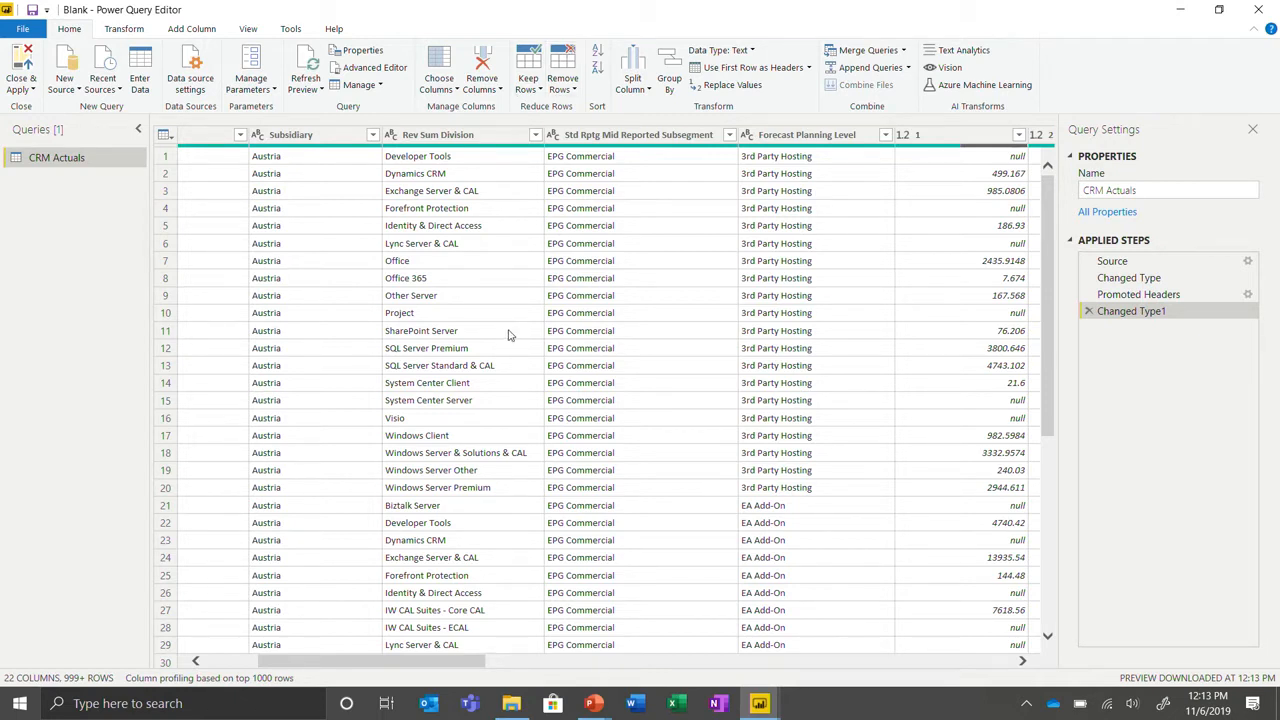
# Remove the four empty columns after column 12 from the CRM Actuals query.
pyautogui.moveTo(459, 668); pyautogui.dragTo(986, 668)
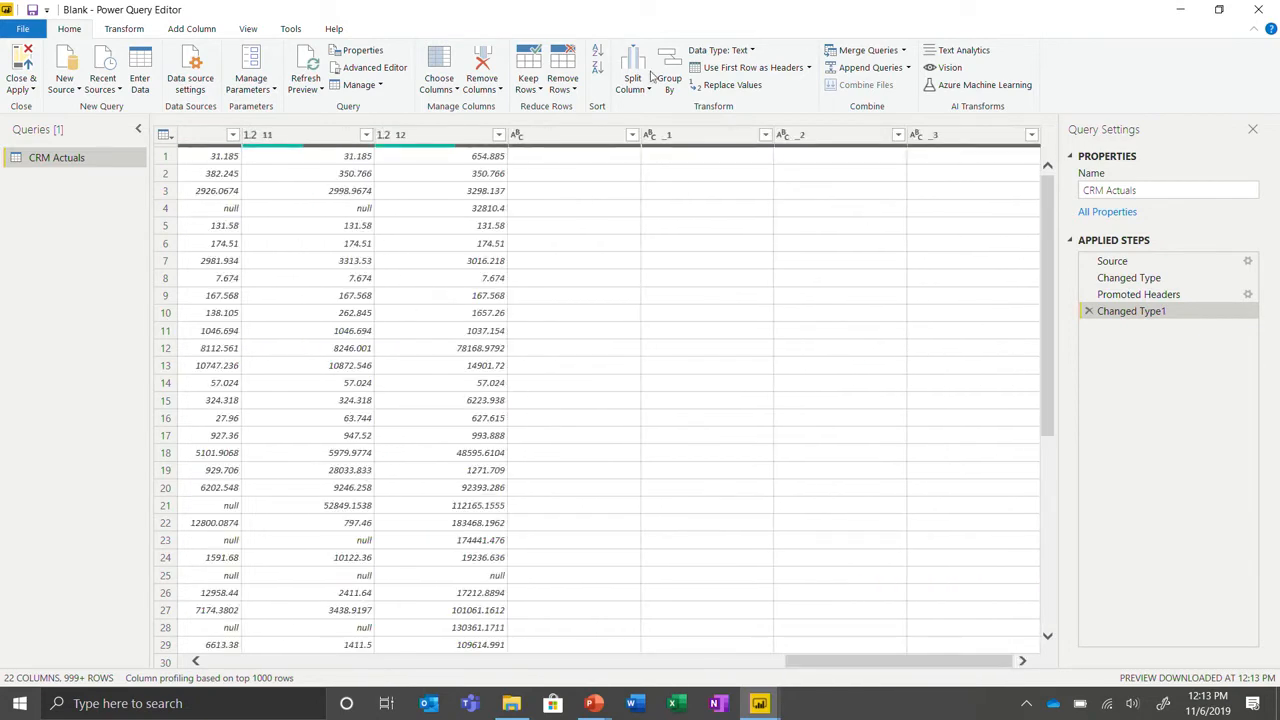
pyautogui.click(570, 140)
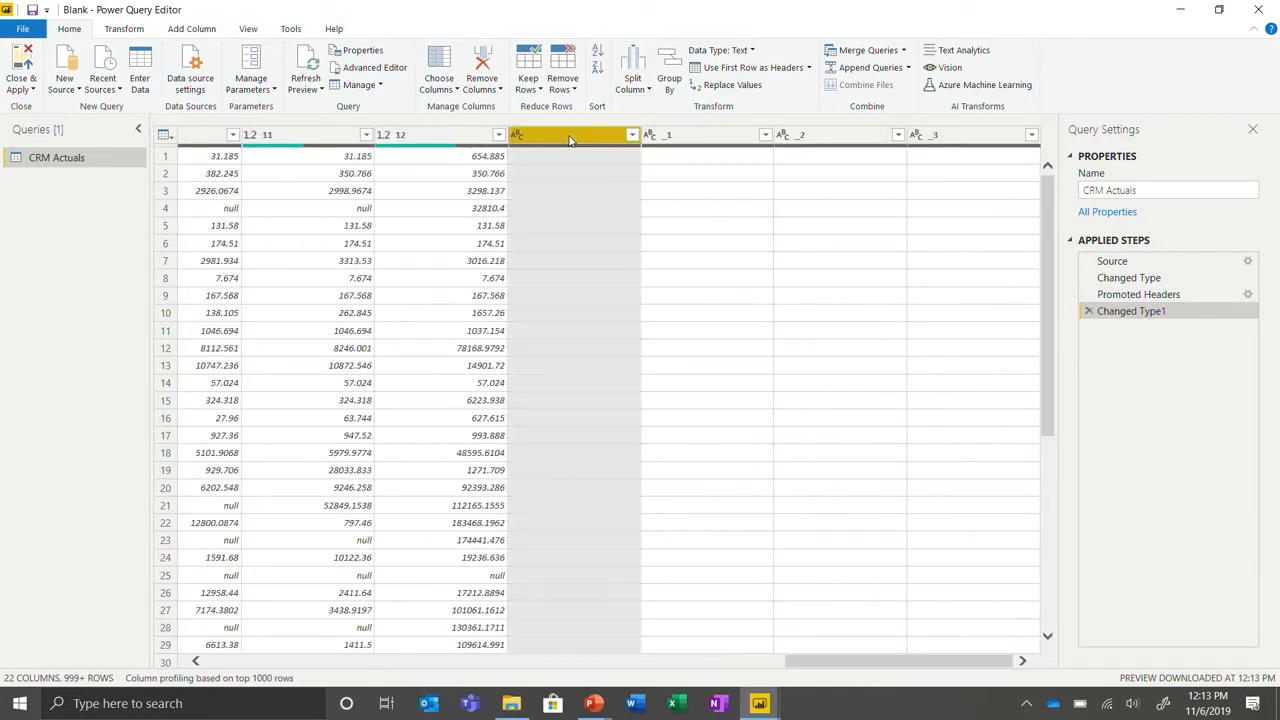
pyautogui.keyDown('shift'); pyautogui.click(985, 135); pyautogui.keyUp('shift')
pyautogui.rightClick(980, 146)
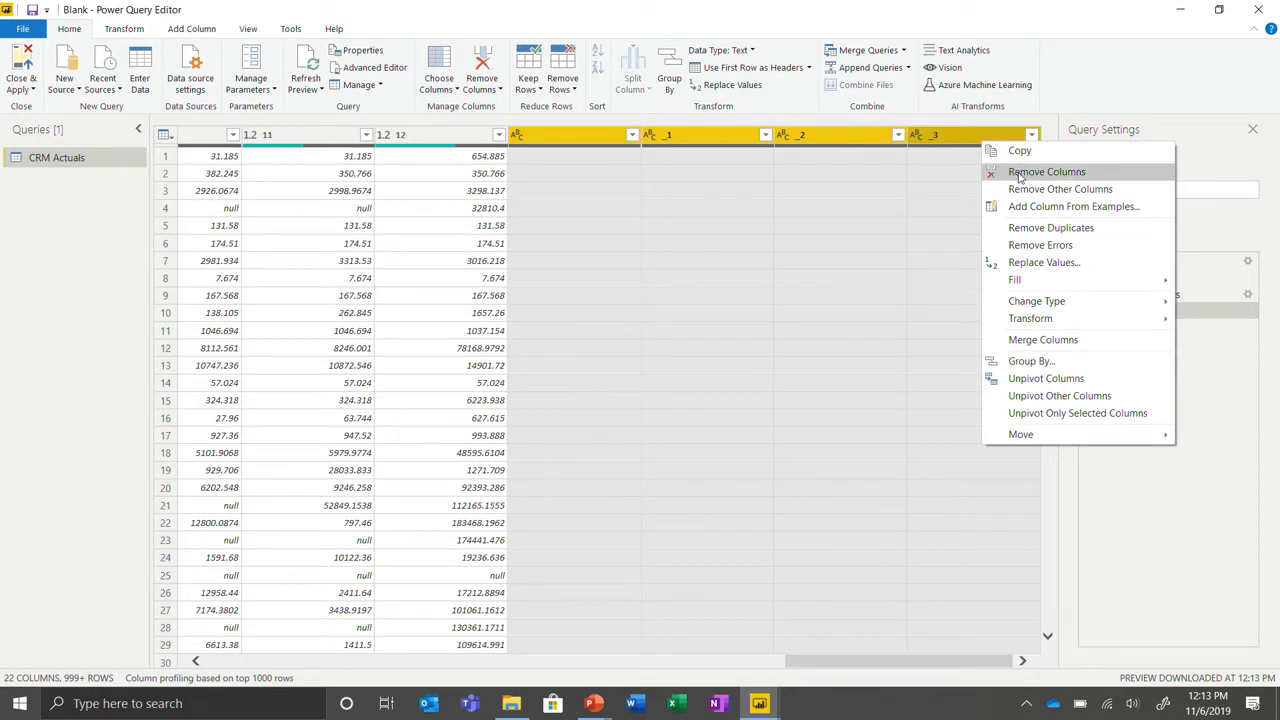
pyautogui.click(1009, 165)
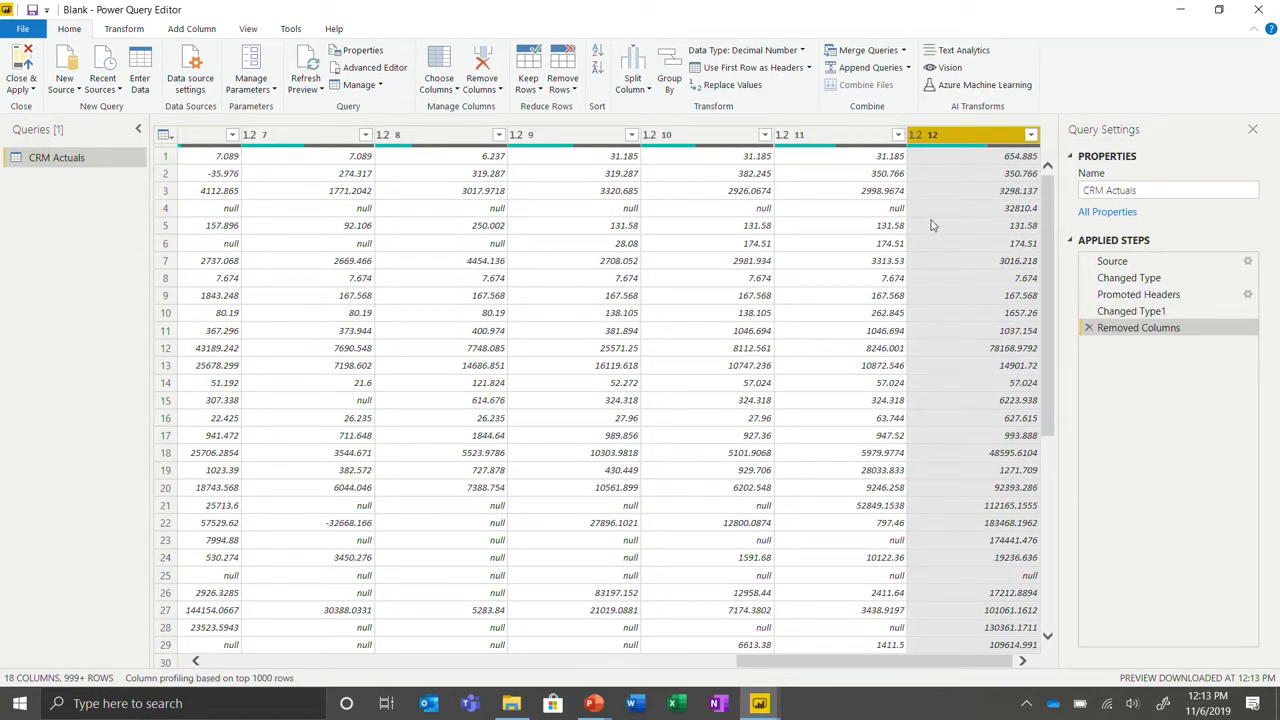
# Unpivot the month columns 1 through 12 of the CRM Actuals query into attribute-value rows.
pyautogui.moveTo(832, 662); pyautogui.dragTo(495, 662)
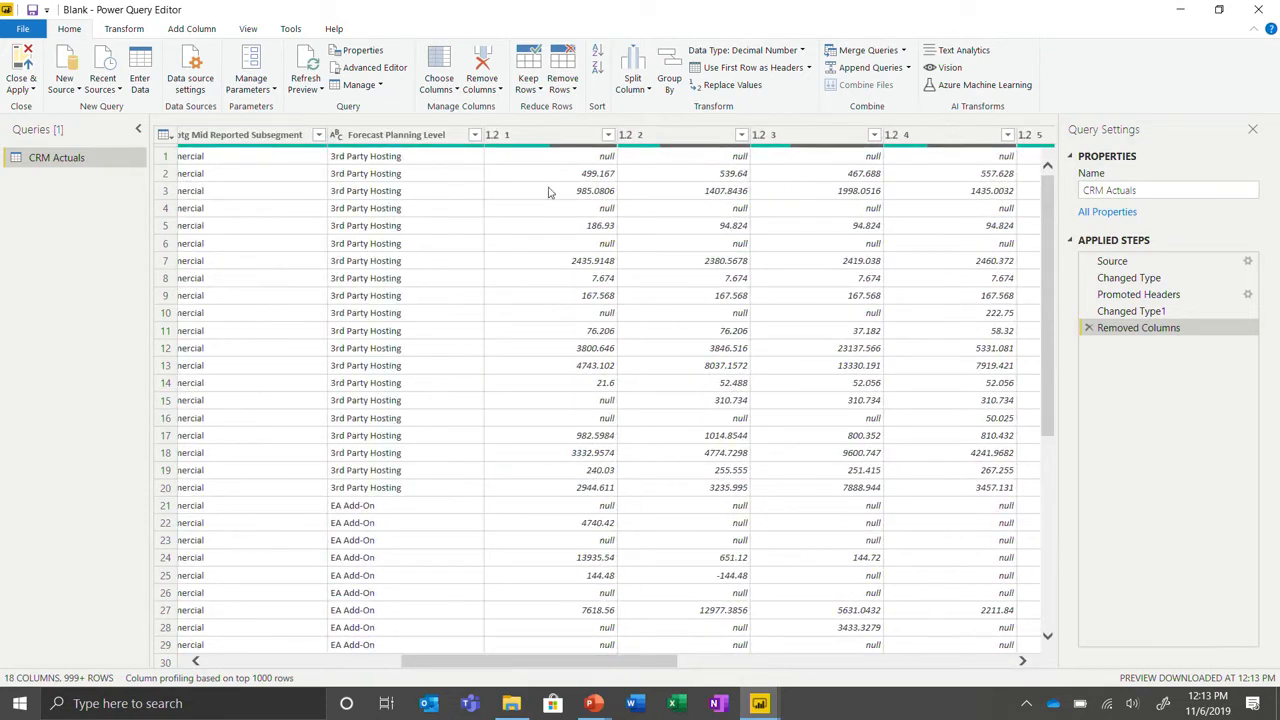
pyautogui.keyDown('shift'); pyautogui.click(578, 137); pyautogui.keyUp('shift')
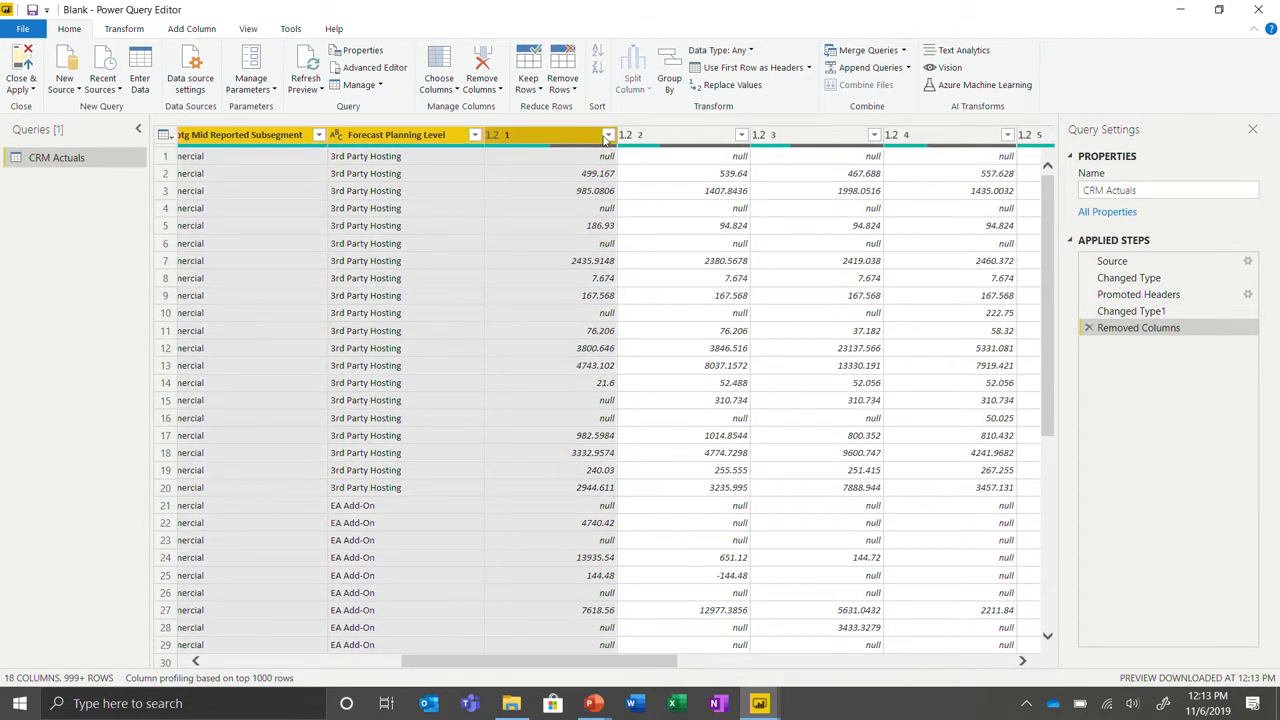
pyautogui.click(588, 137)
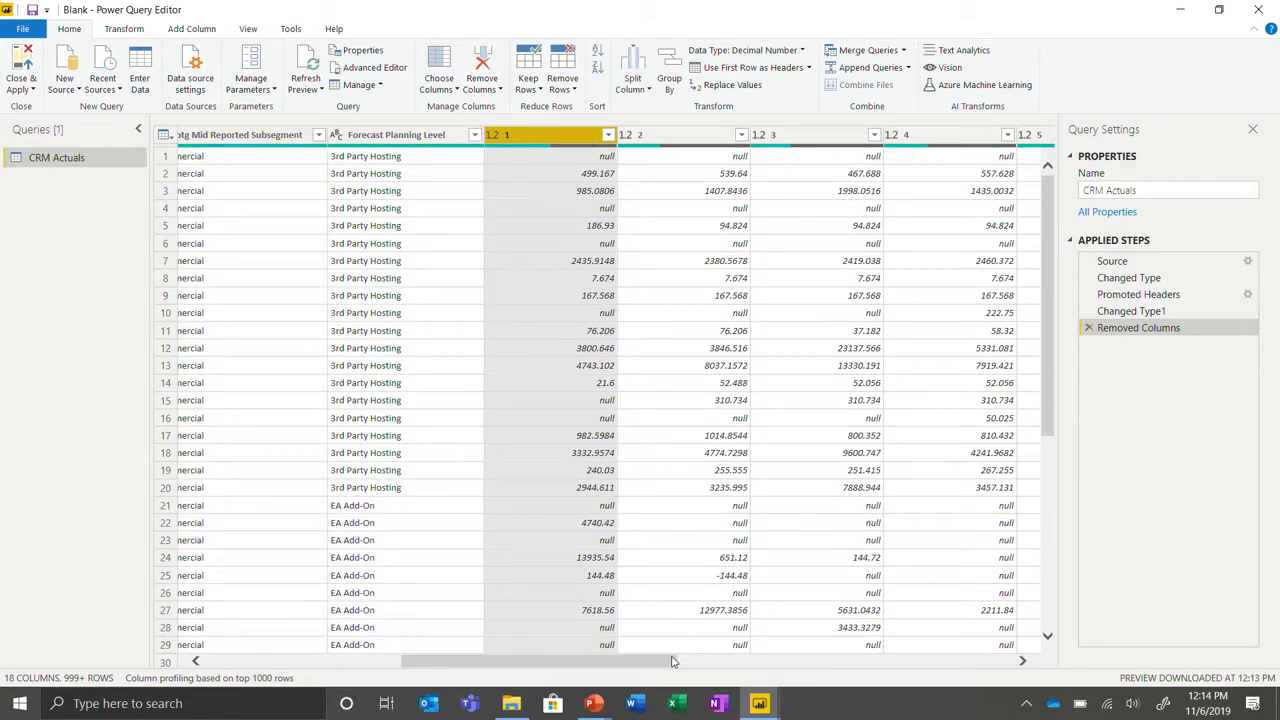
pyautogui.moveTo(675, 662); pyautogui.dragTo(1012, 662)
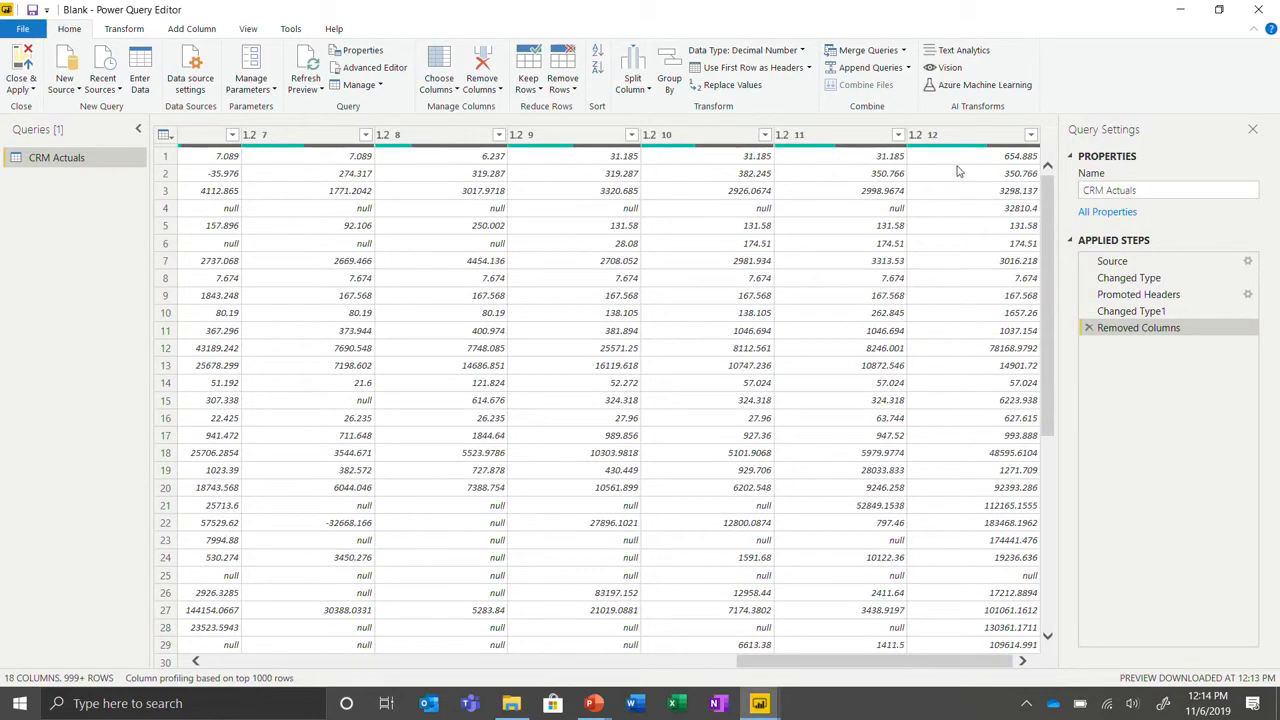
pyautogui.keyDown('shift'); pyautogui.click(975, 134); pyautogui.keyUp('shift')
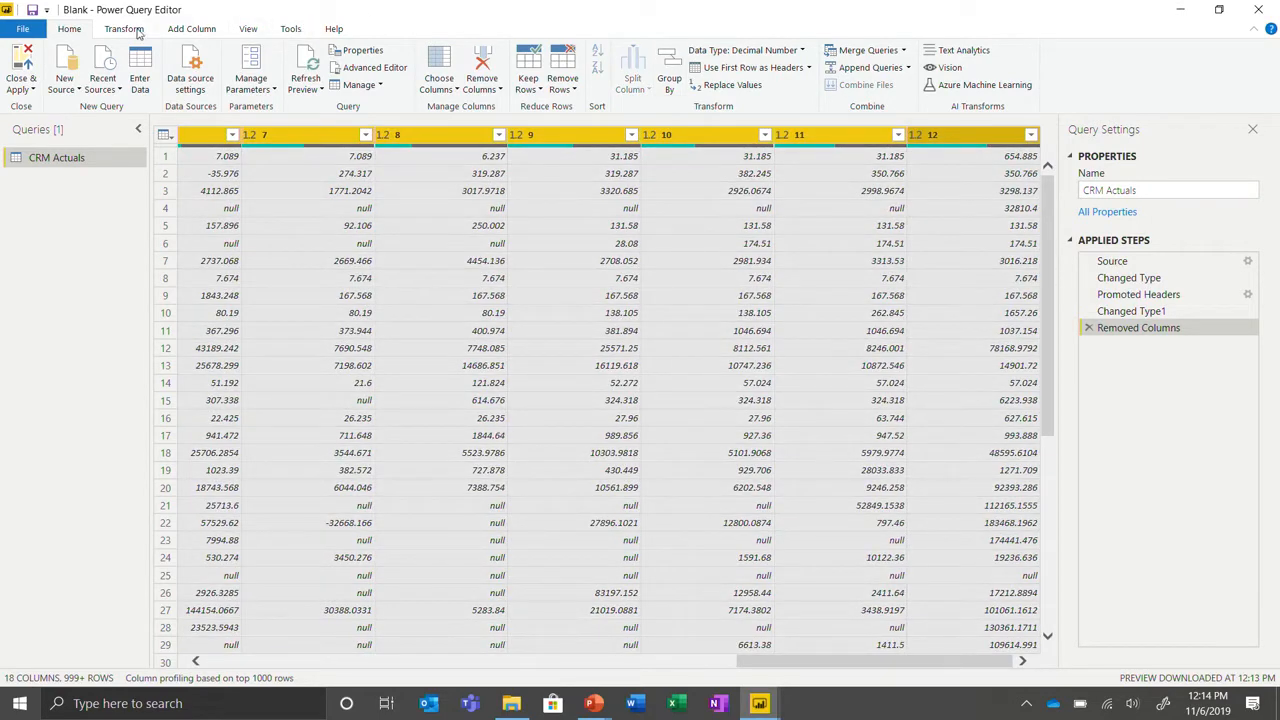
pyautogui.click(137, 29)
pyautogui.click(431, 50)
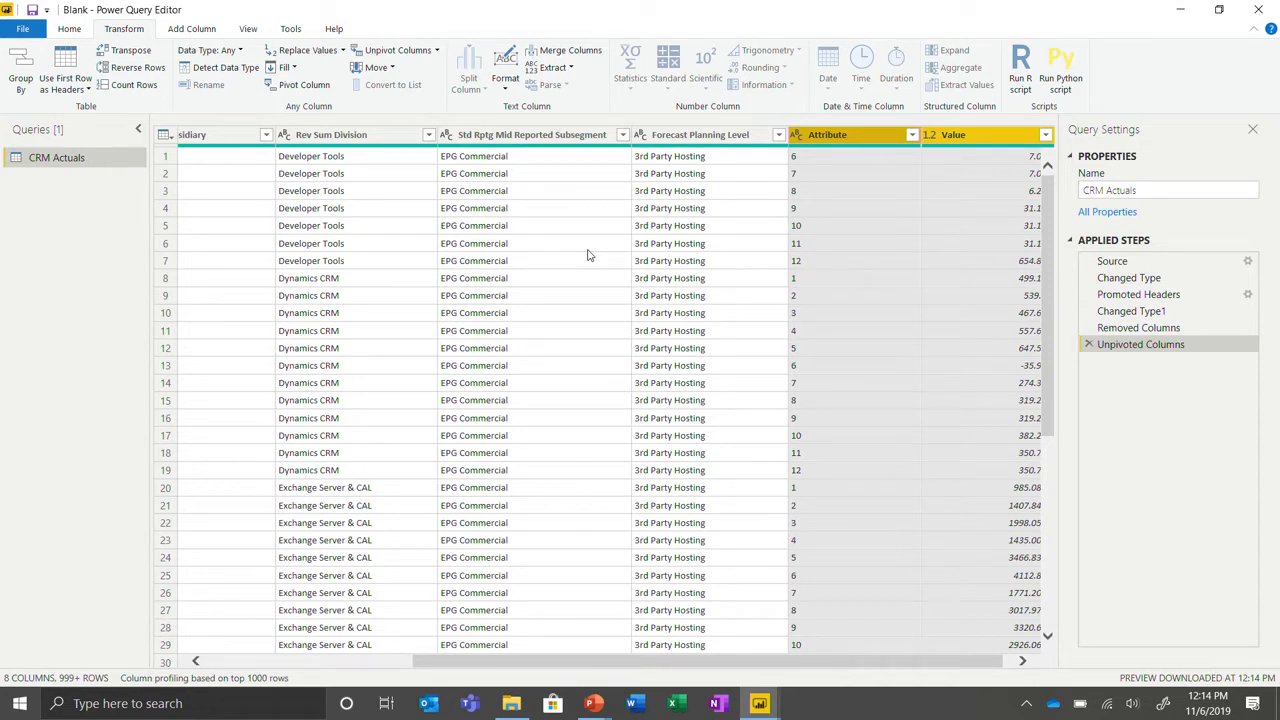
# Rename the Attribute column to "MOnth NUmber" and the Value column to "Actual".
pyautogui.doubleClick(826, 135)
pyautogui.write('MOnth NUmber')
pyautogui.press('Return')
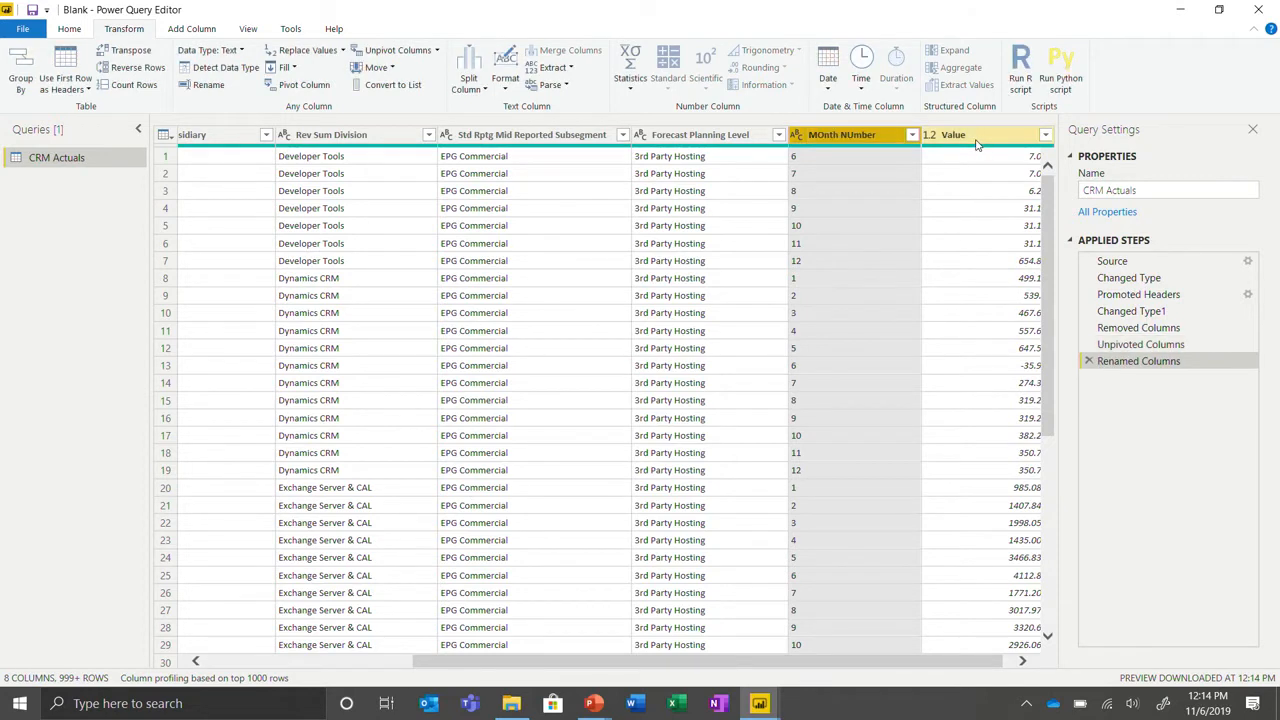
pyautogui.doubleClick(976, 137)
pyautogui.write('Actual')
pyautogui.press('Return')
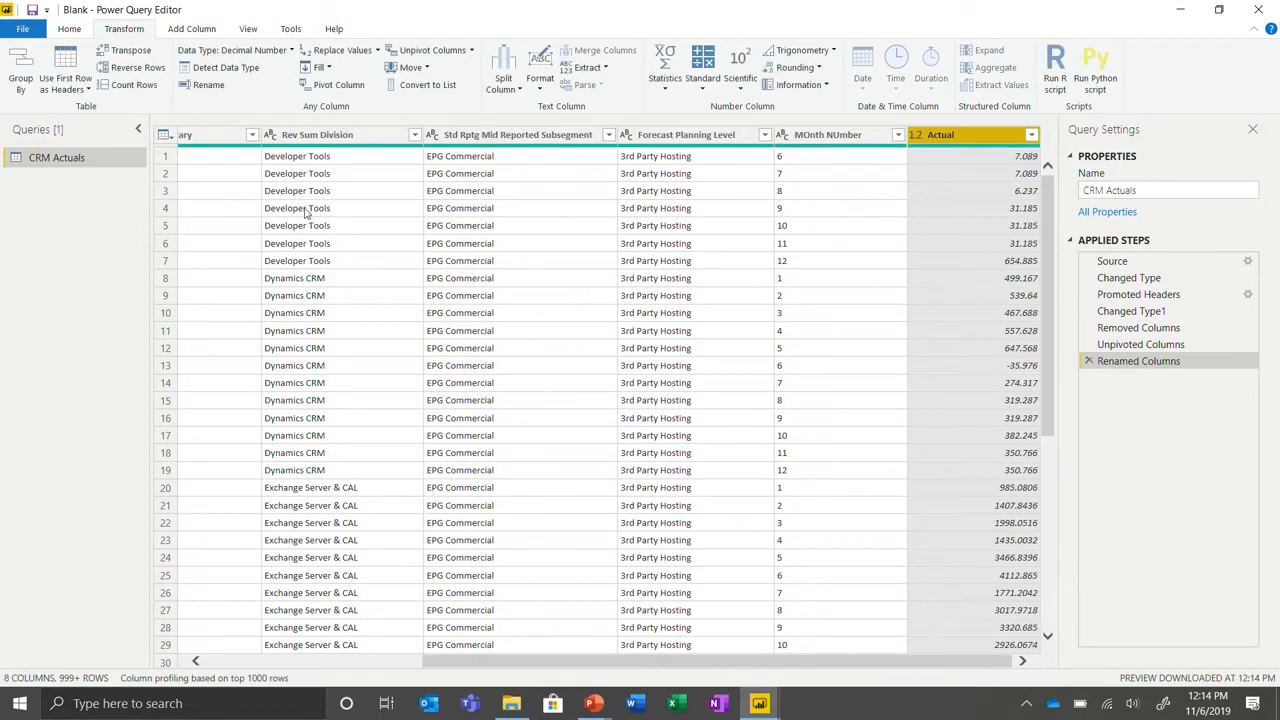
# Add the Excel workbook Reference Tables.xlsx from the Data folder as a new source.
pyautogui.click(72, 30)
pyautogui.click(78, 92)
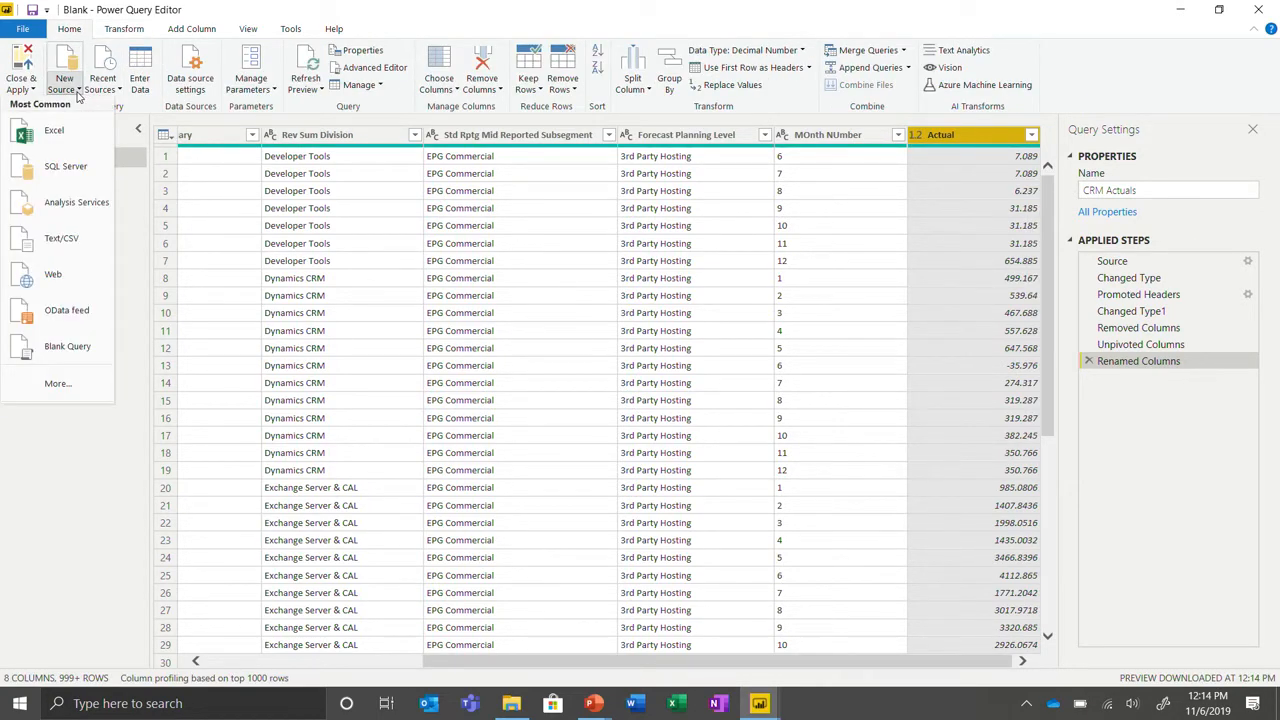
pyautogui.click(70, 130)
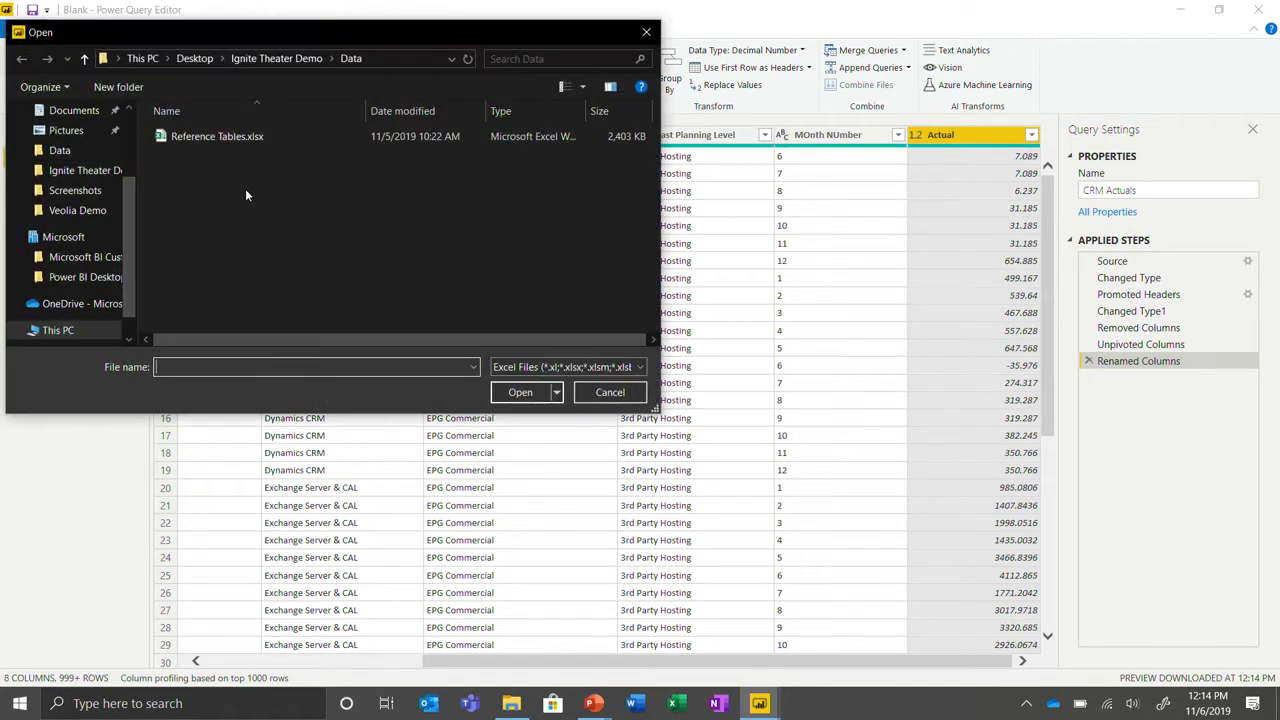
pyautogui.doubleClick(228, 140)
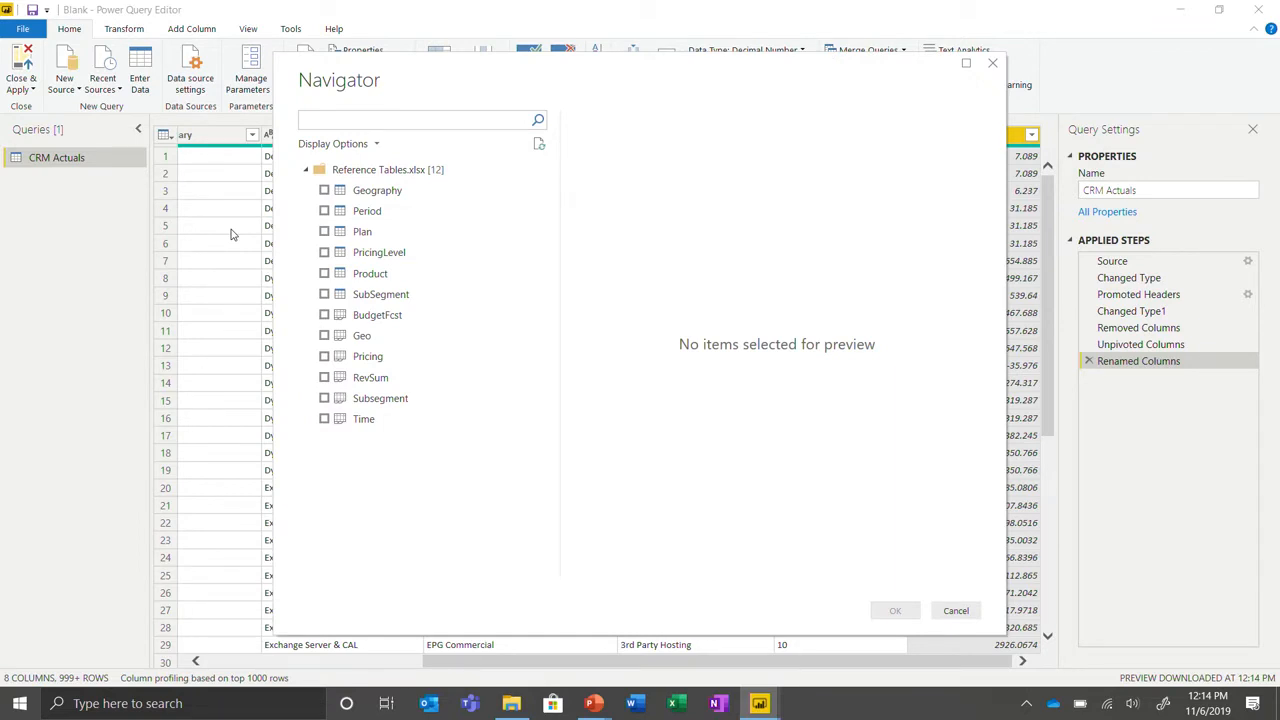
# Import the Geography, Period, Plan, PricingLevel, Product and SubSegment tables from the workbook as queries.
pyautogui.click(392, 194)
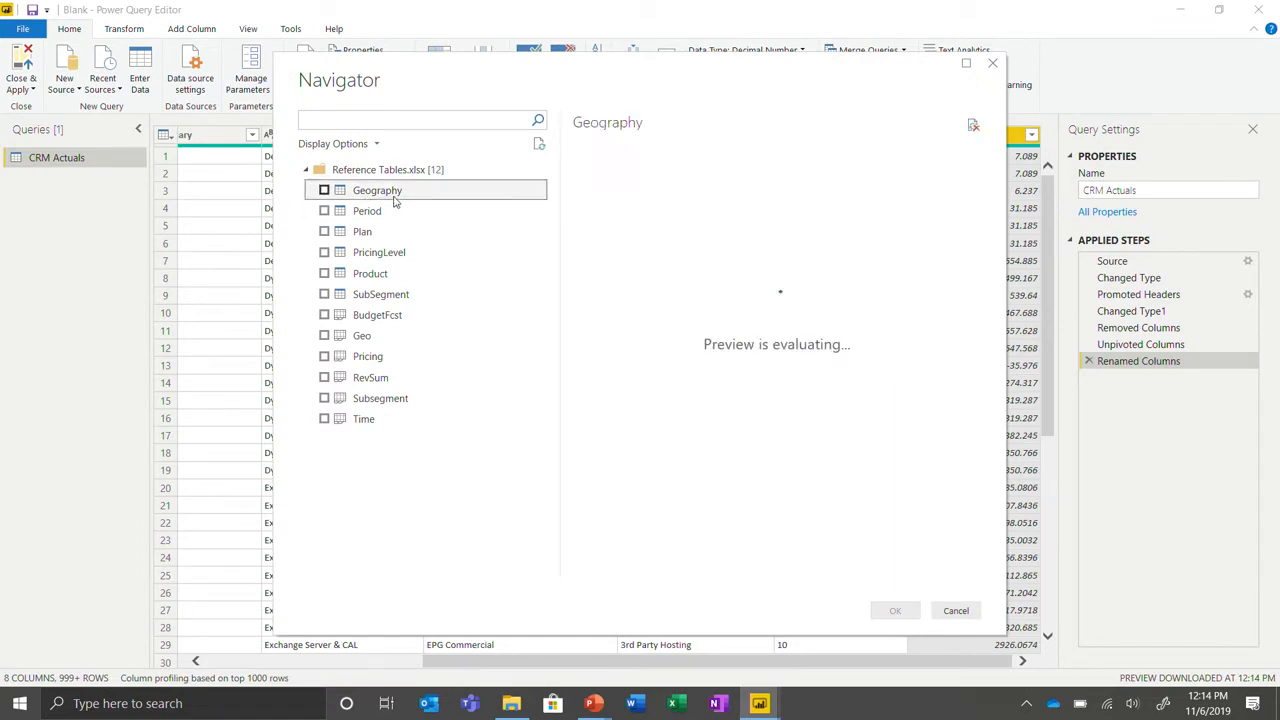
pyautogui.click(324, 190)
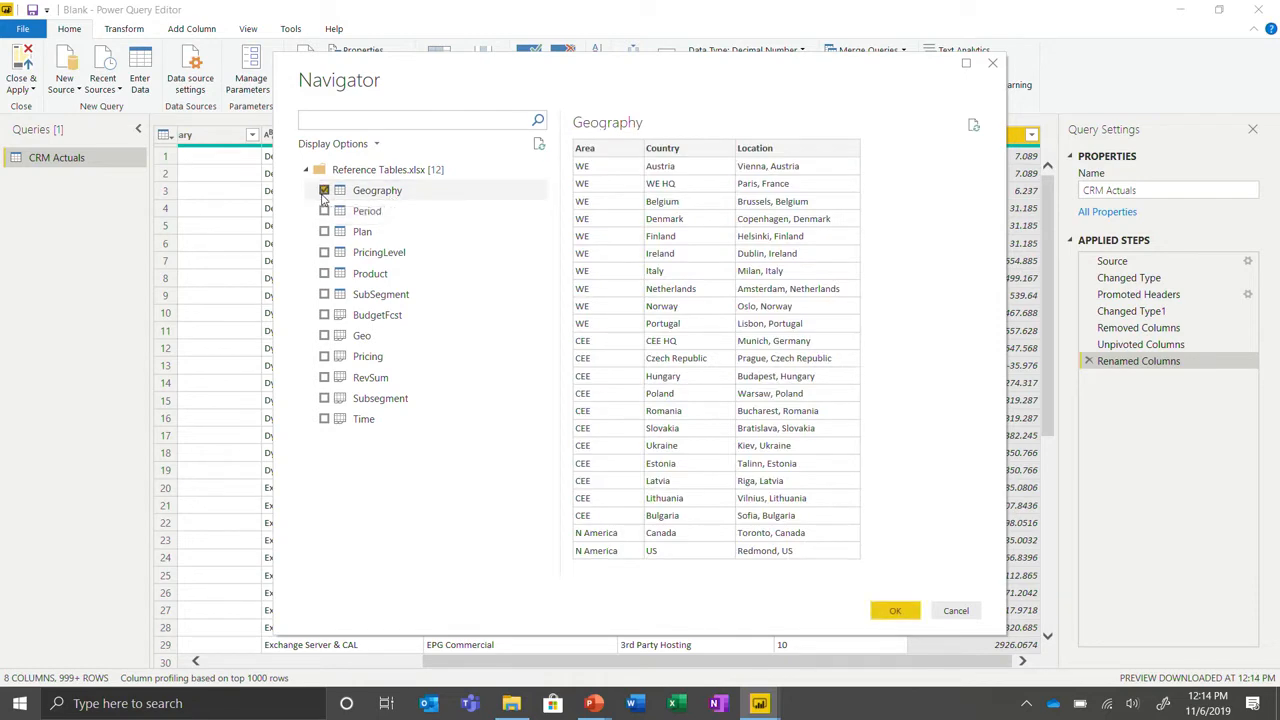
pyautogui.click(324, 211)
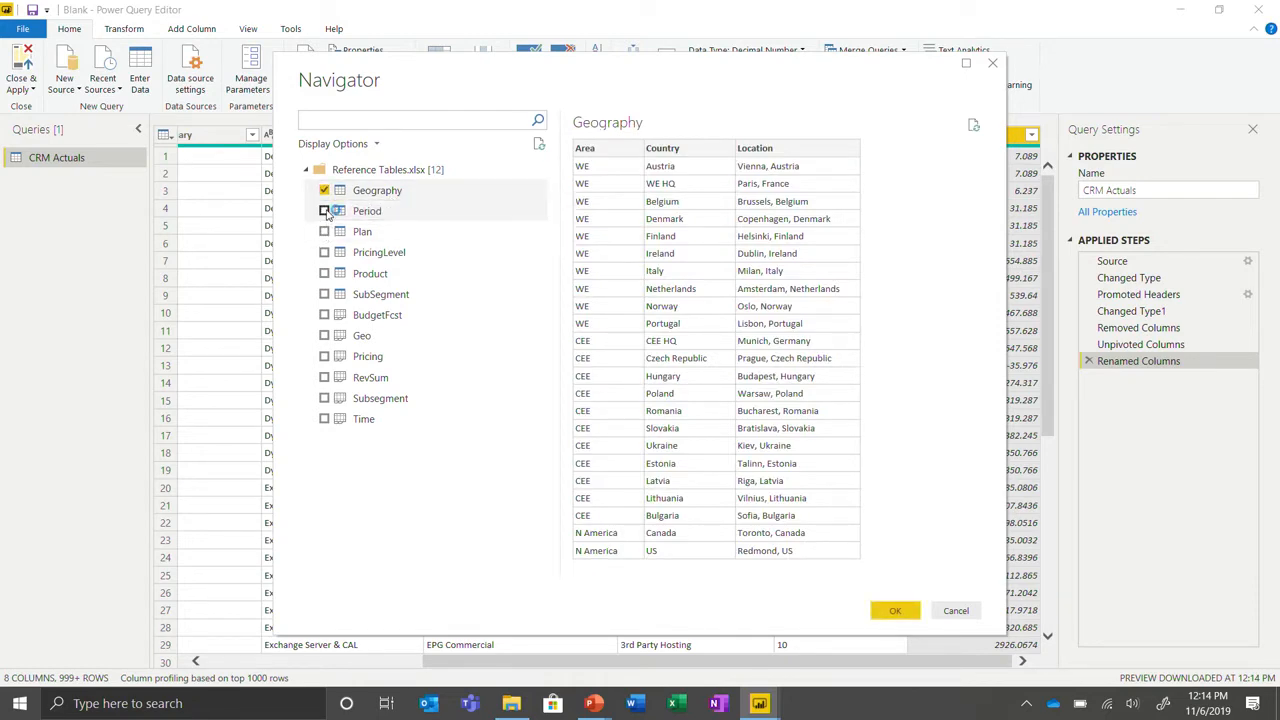
pyautogui.click(324, 231)
pyautogui.click(324, 252)
pyautogui.click(324, 273)
pyautogui.click(324, 294)
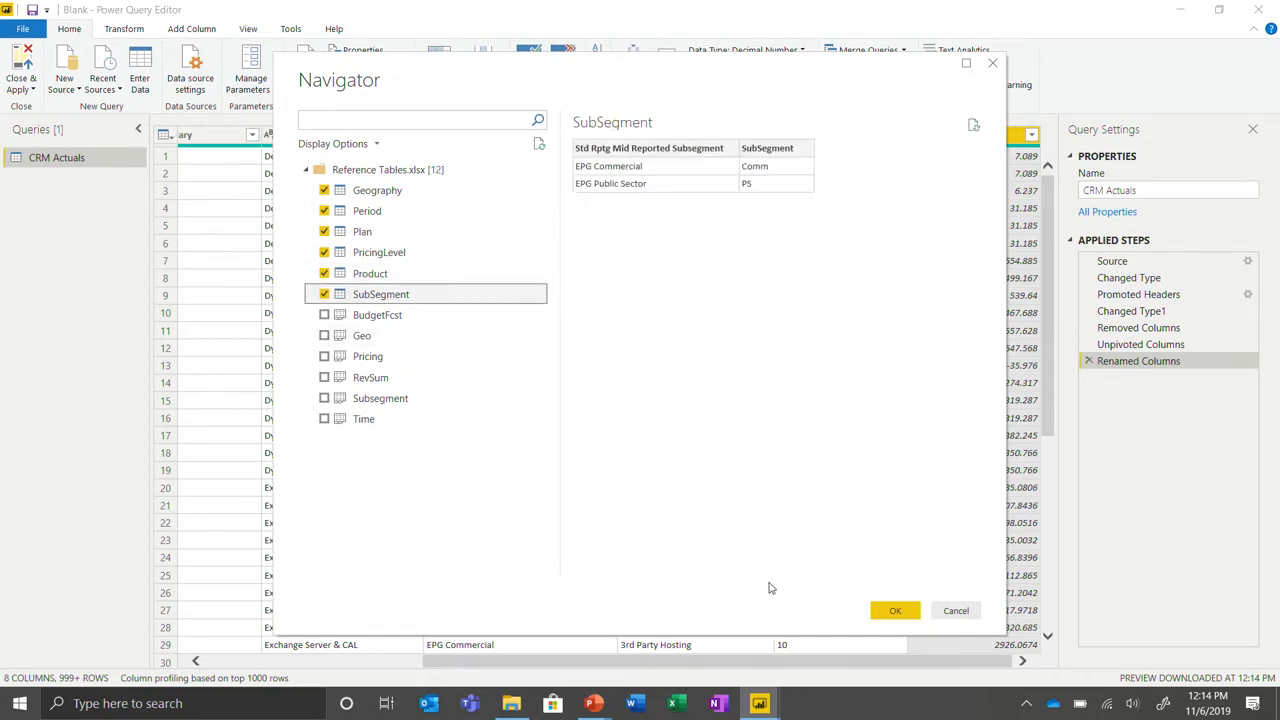
pyautogui.click(895, 610)
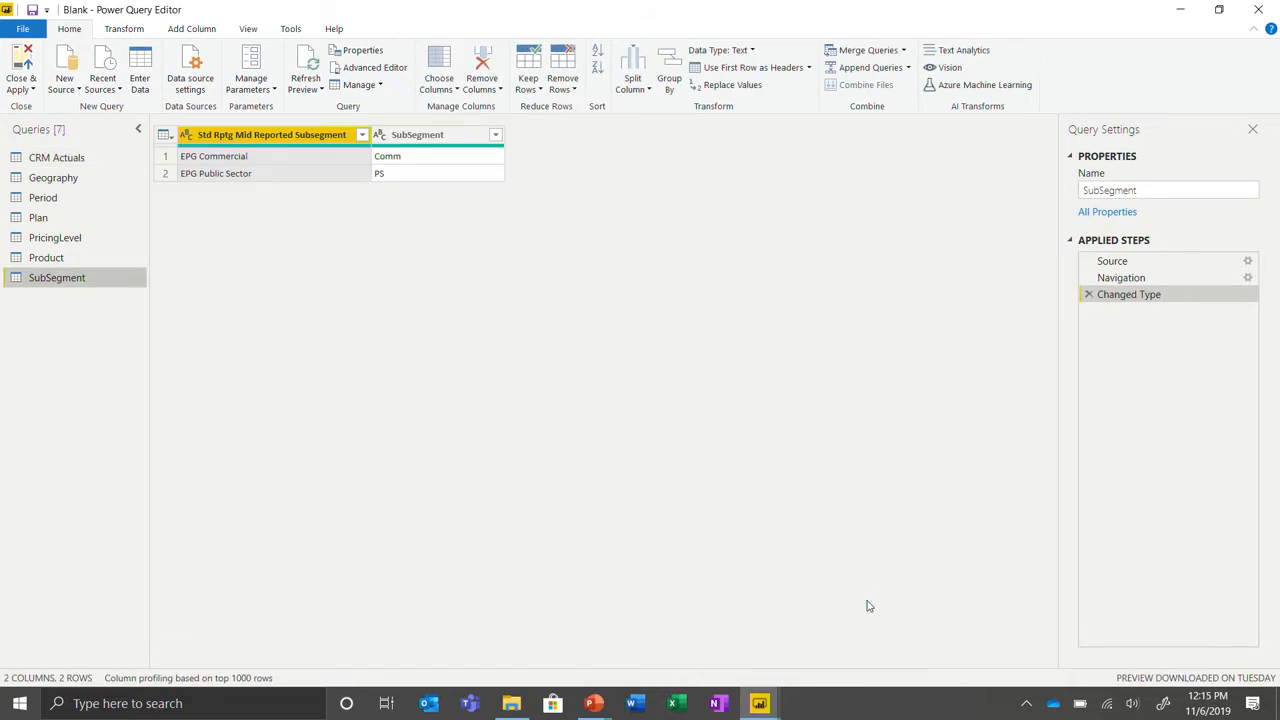
# Close the query editor with all queries applied to the model, and show the CRM Actuals table's loaded rows.
pyautogui.click(27, 55)
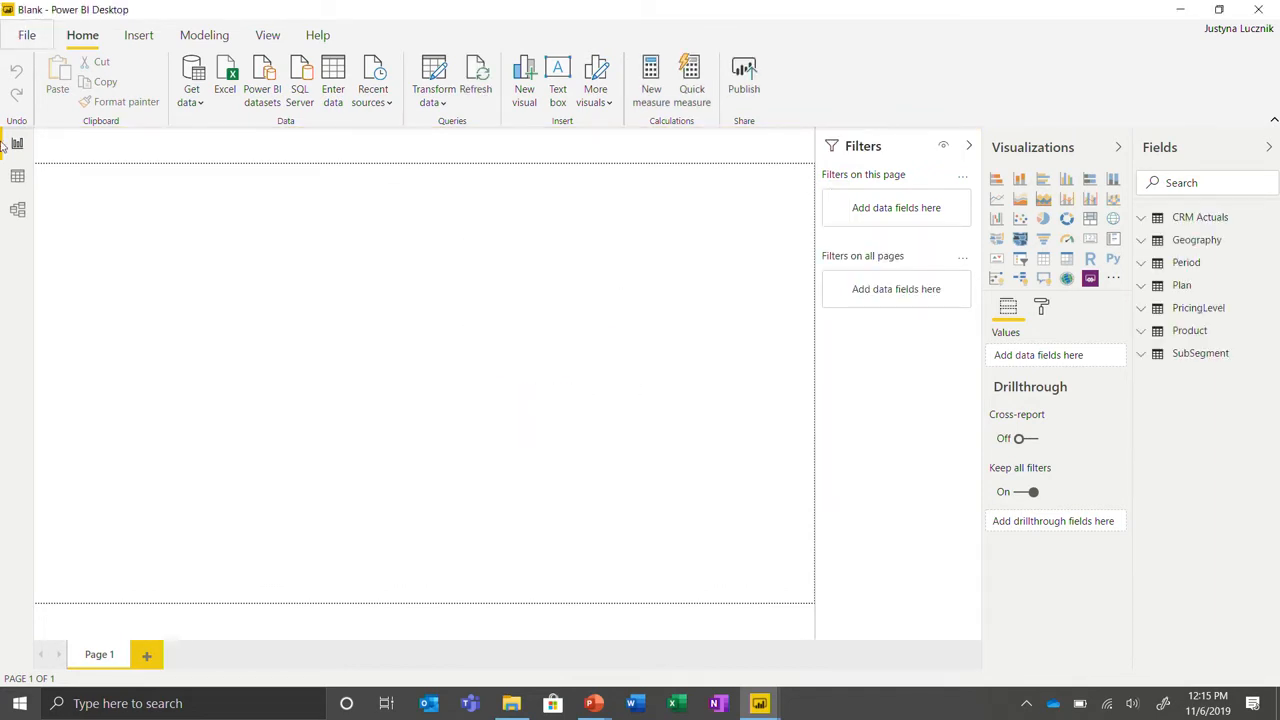
pyautogui.click(17, 177)
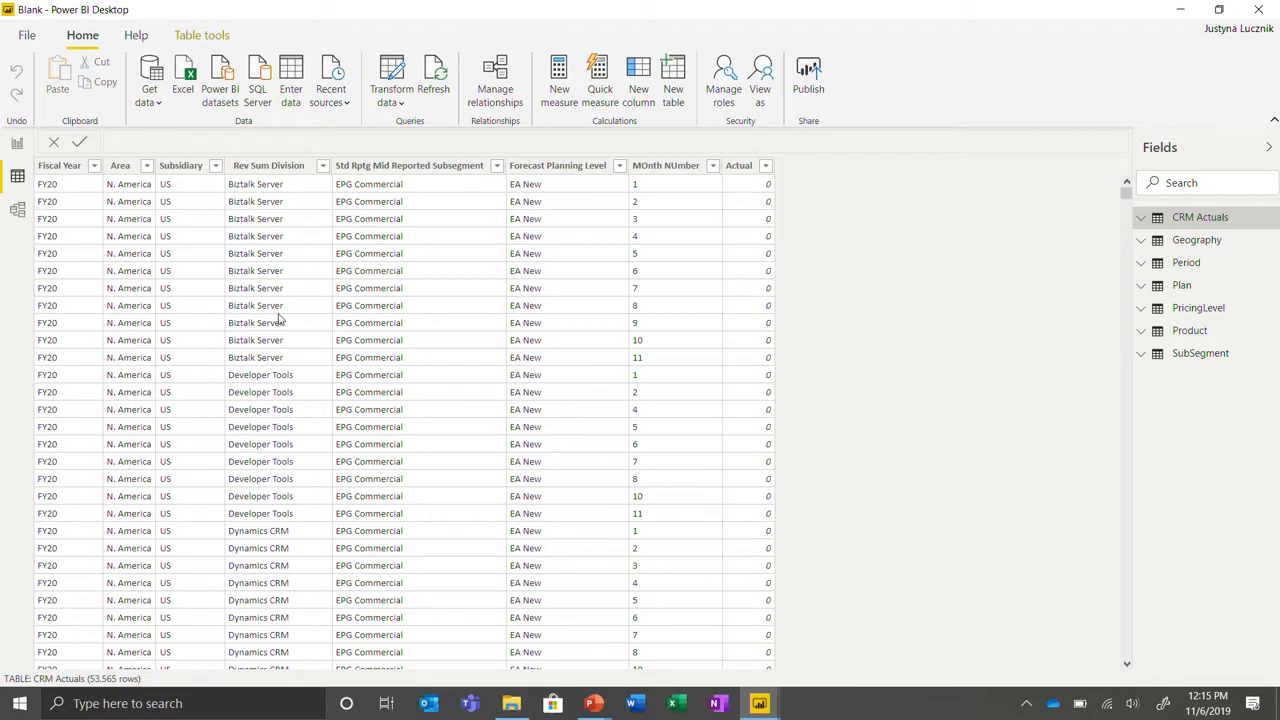
# Show the model's relationship diagram and inspect the relationship between the Plan and Period tables without changing it.
pyautogui.click(17, 210)
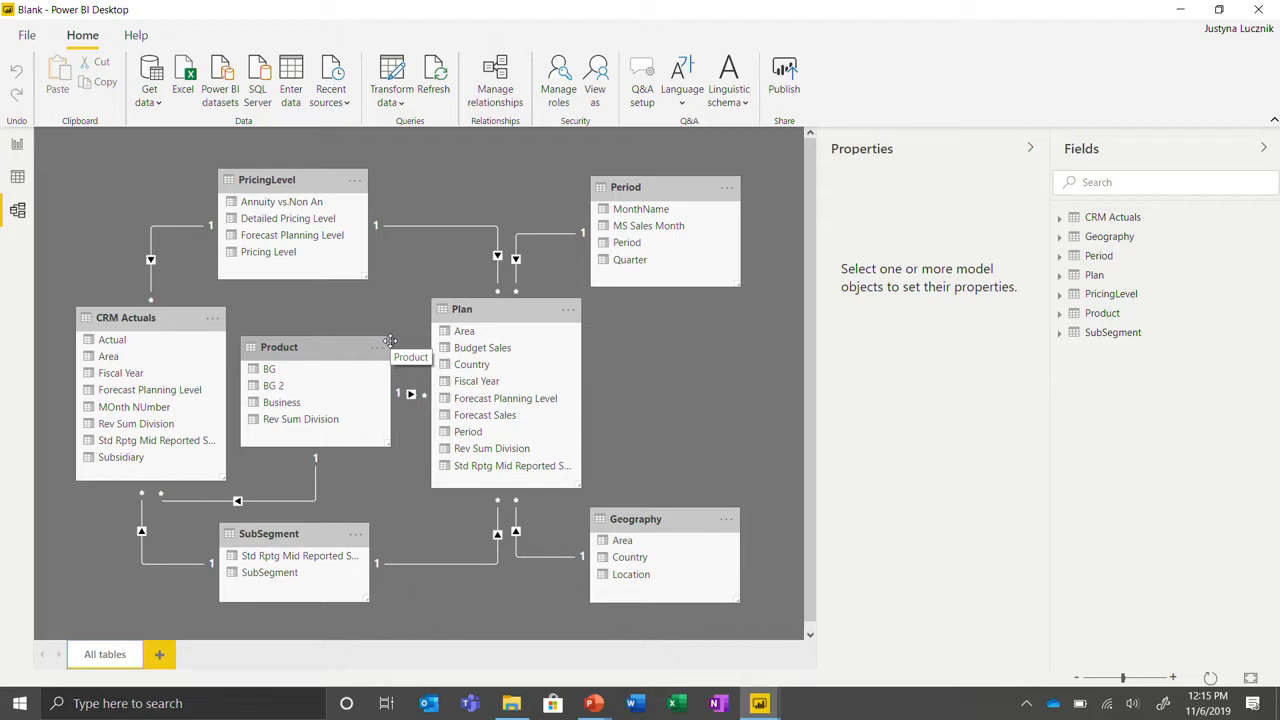
pyautogui.doubleClick(553, 241)
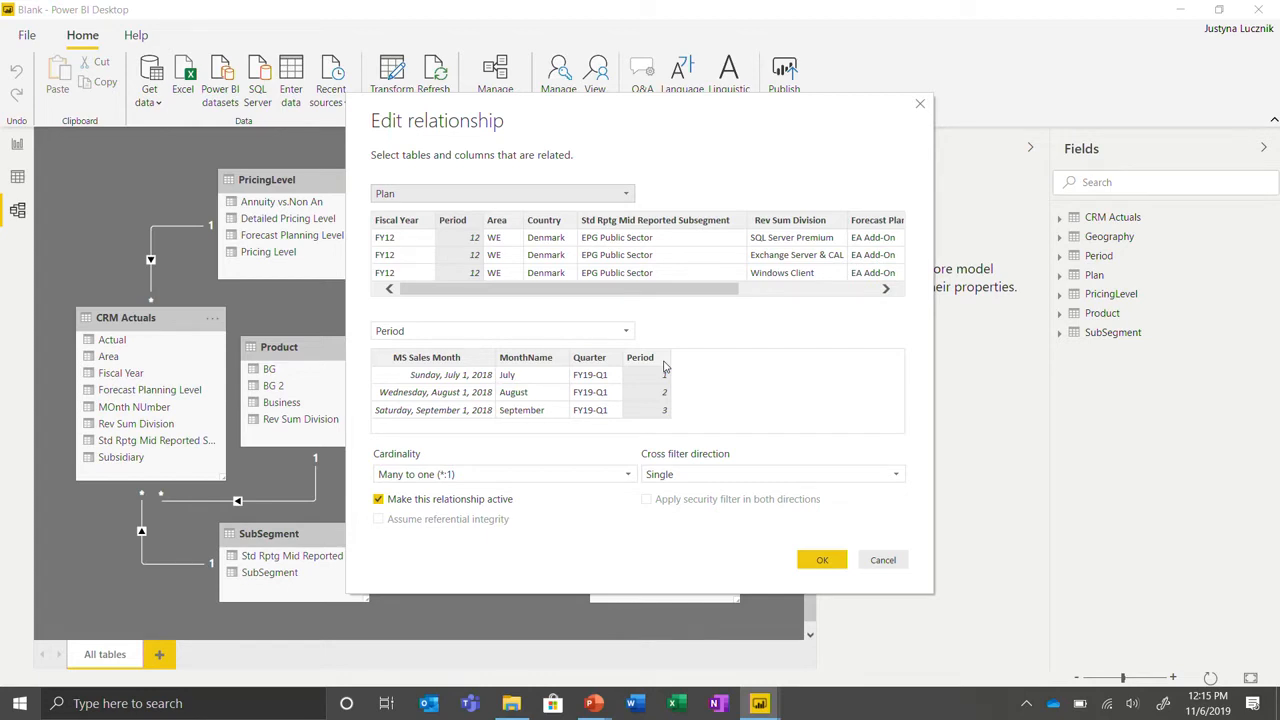
pyautogui.click(885, 562)
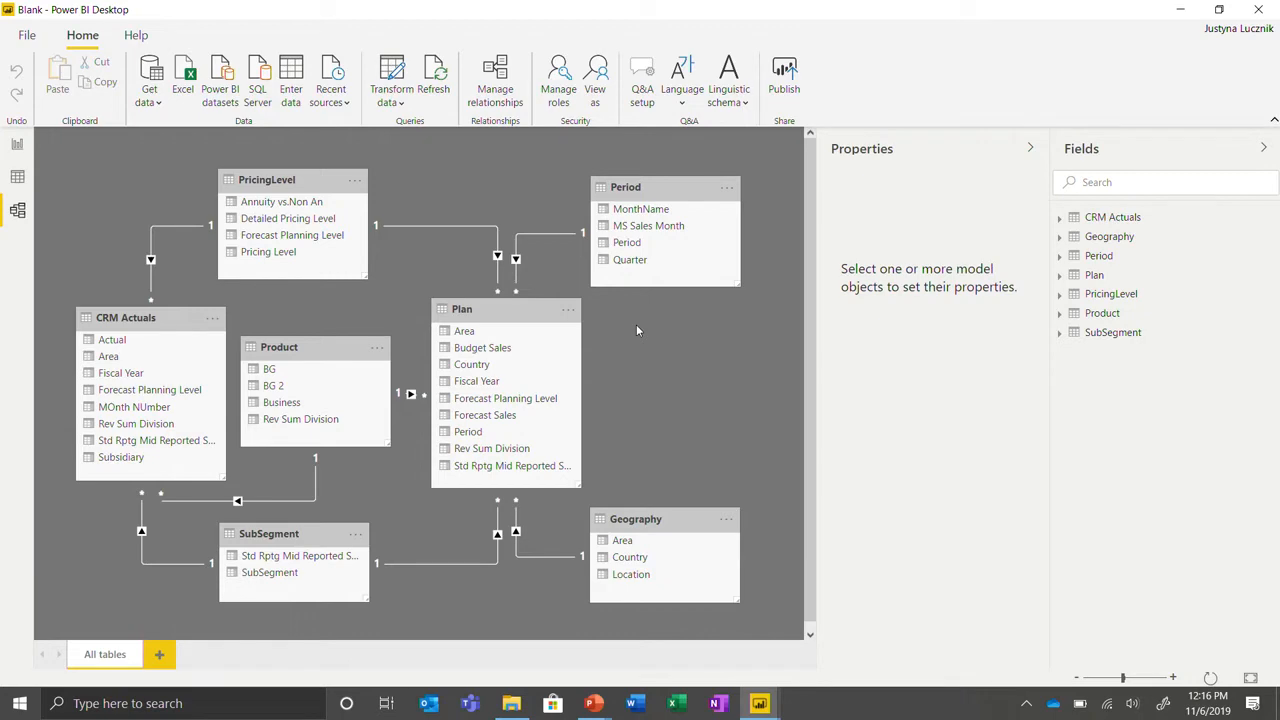
# Switch to the Ignite Tweets report, show its Page 1, and open its queries in Power Query Editor.
pyautogui.hotkey('alt', 'Tab')
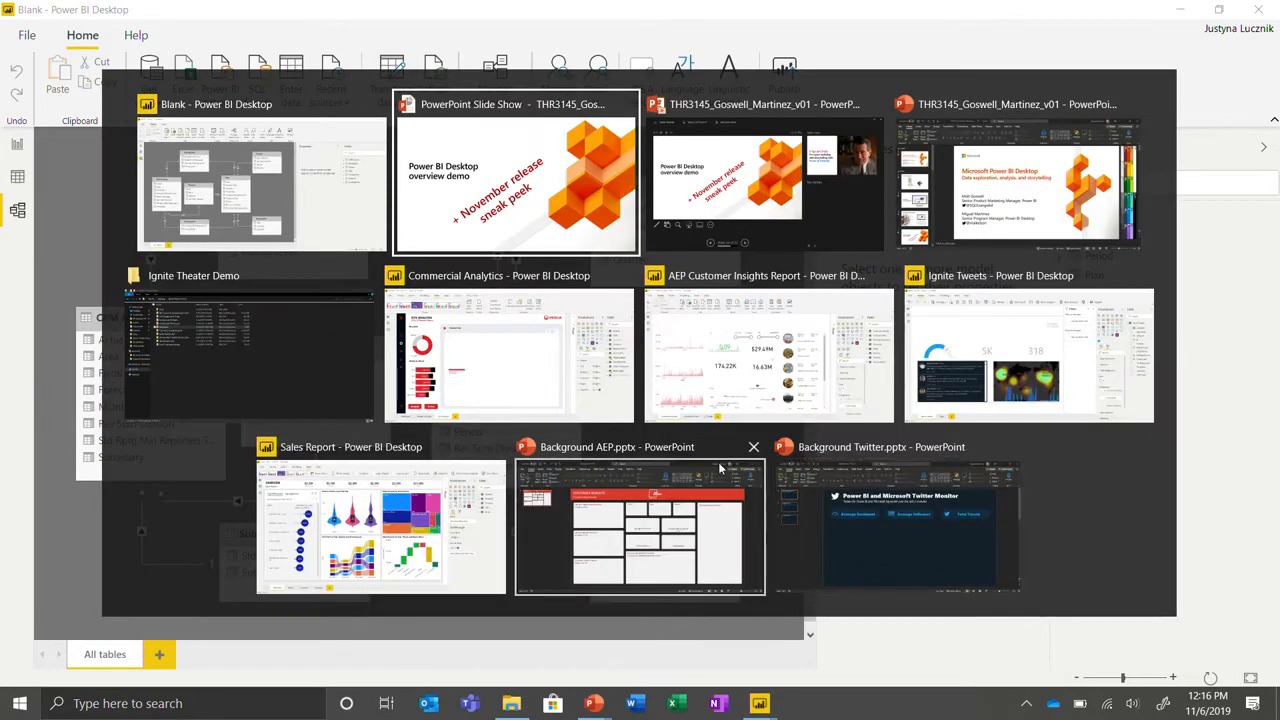
pyautogui.click(1022, 360)
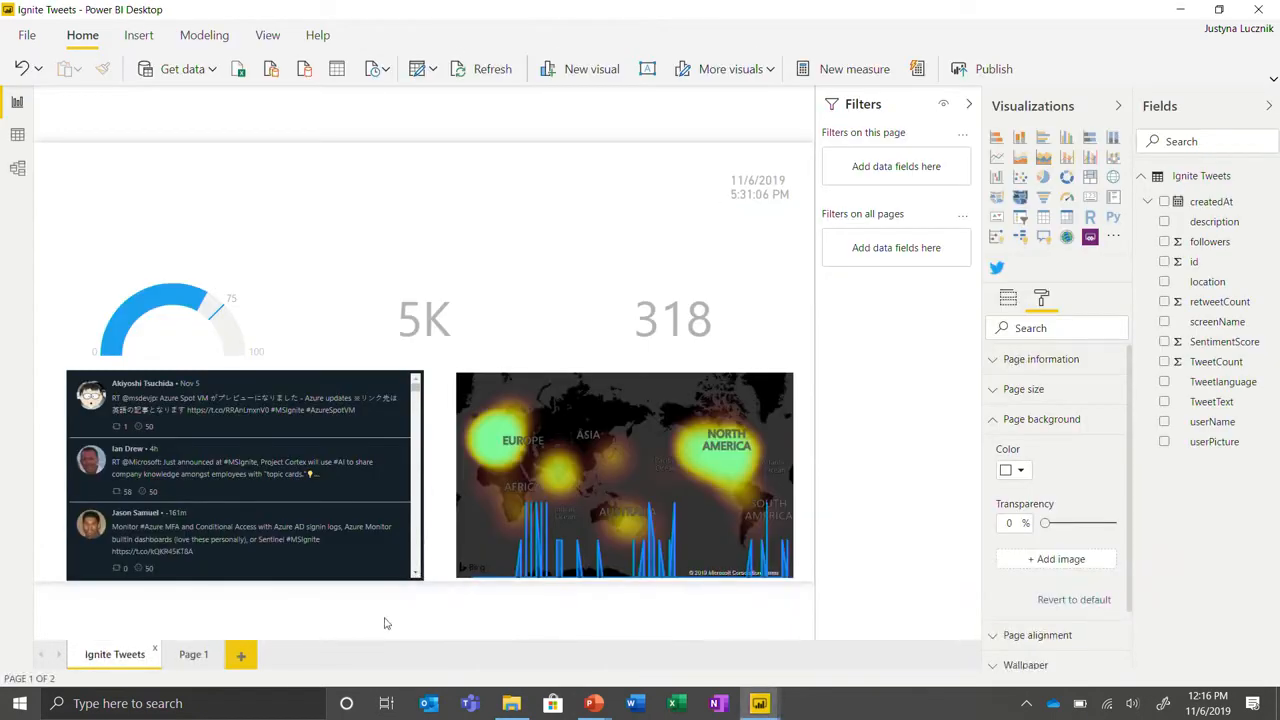
pyautogui.click(205, 658)
pyautogui.click(417, 69)
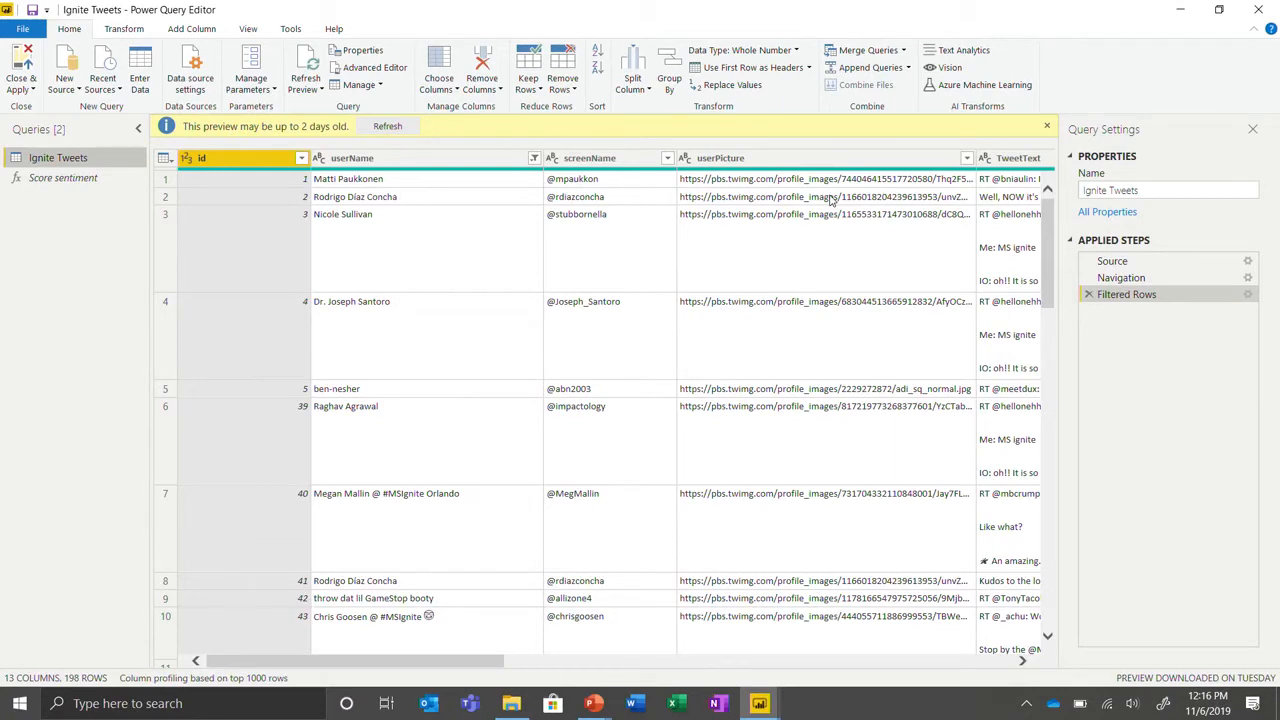
# Apply the Score sentiment text analytics function to the TweetText column with language ISO code en.
pyautogui.moveTo(503, 662); pyautogui.dragTo(657, 676)
pyautogui.click(652, 160)
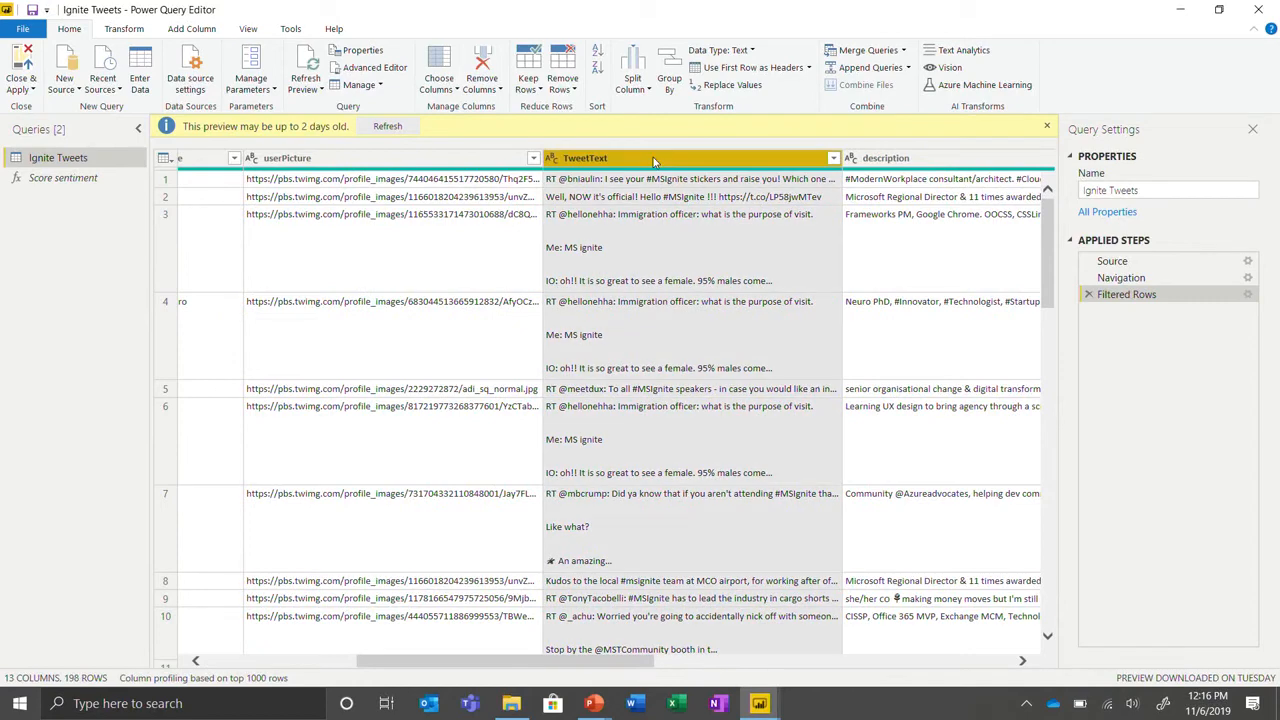
pyautogui.click(960, 52)
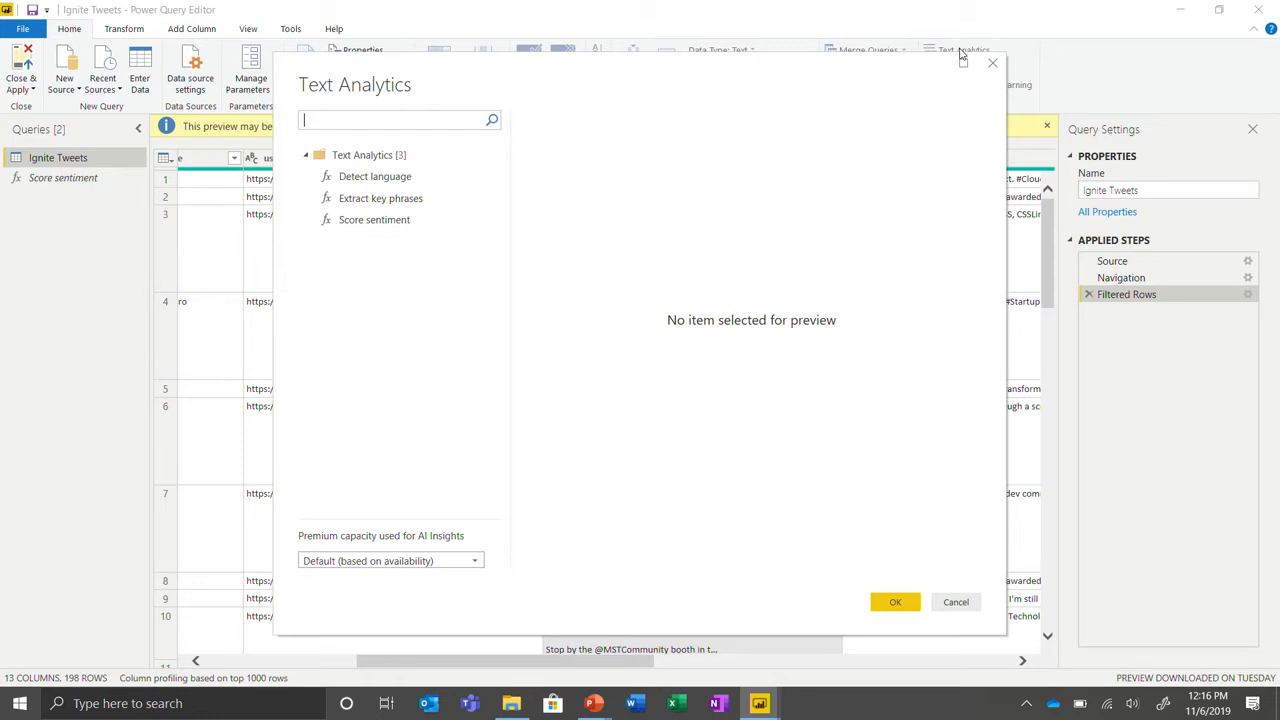
pyautogui.click(391, 226)
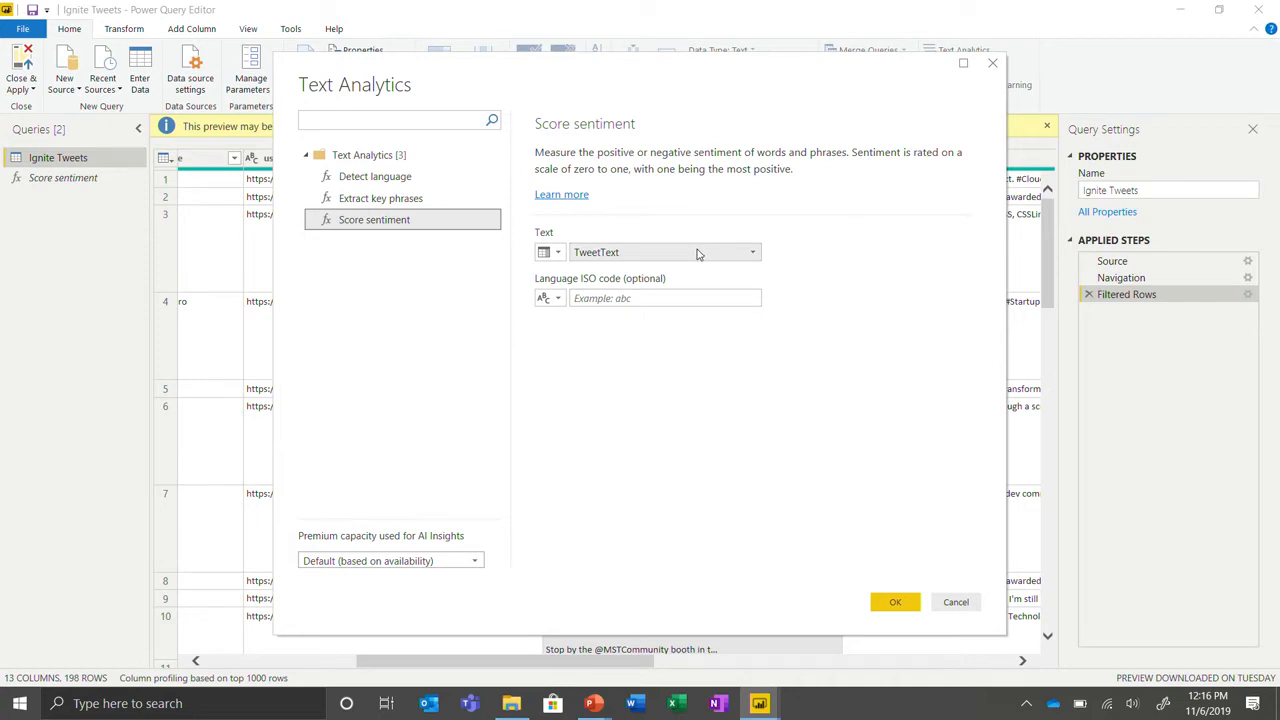
pyautogui.click(677, 297)
pyautogui.write('en')
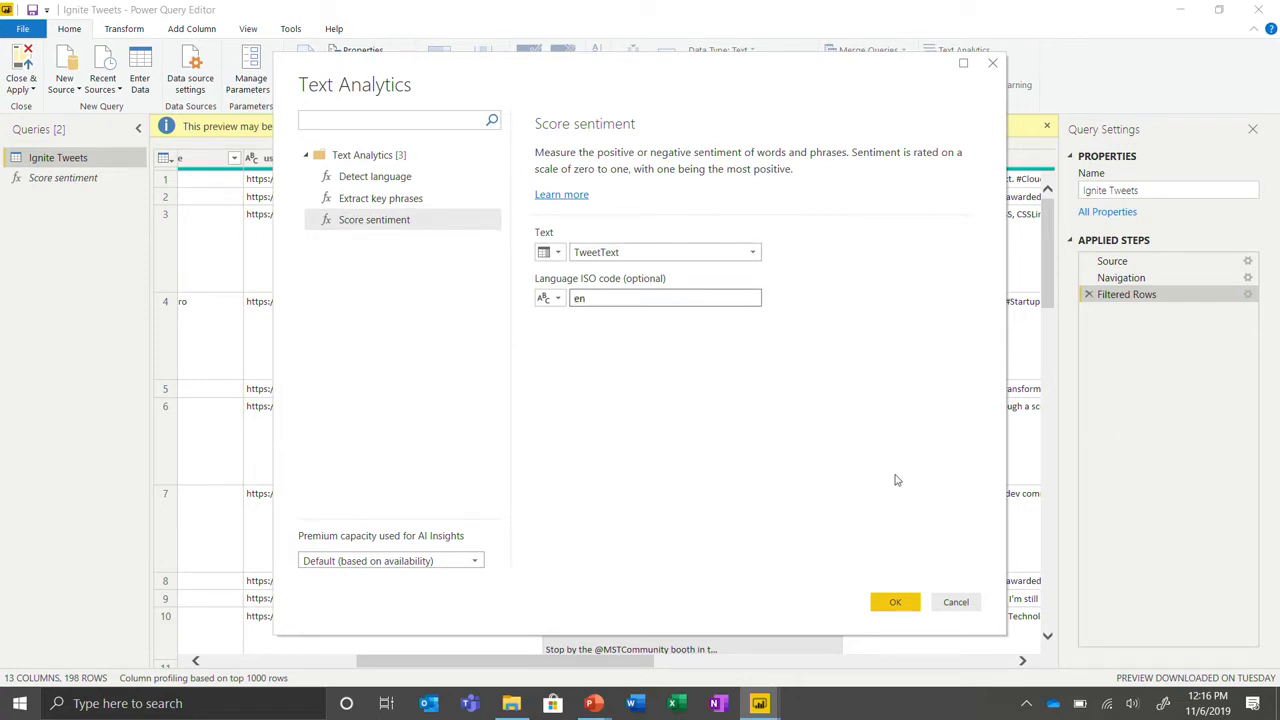
pyautogui.click(895, 601)
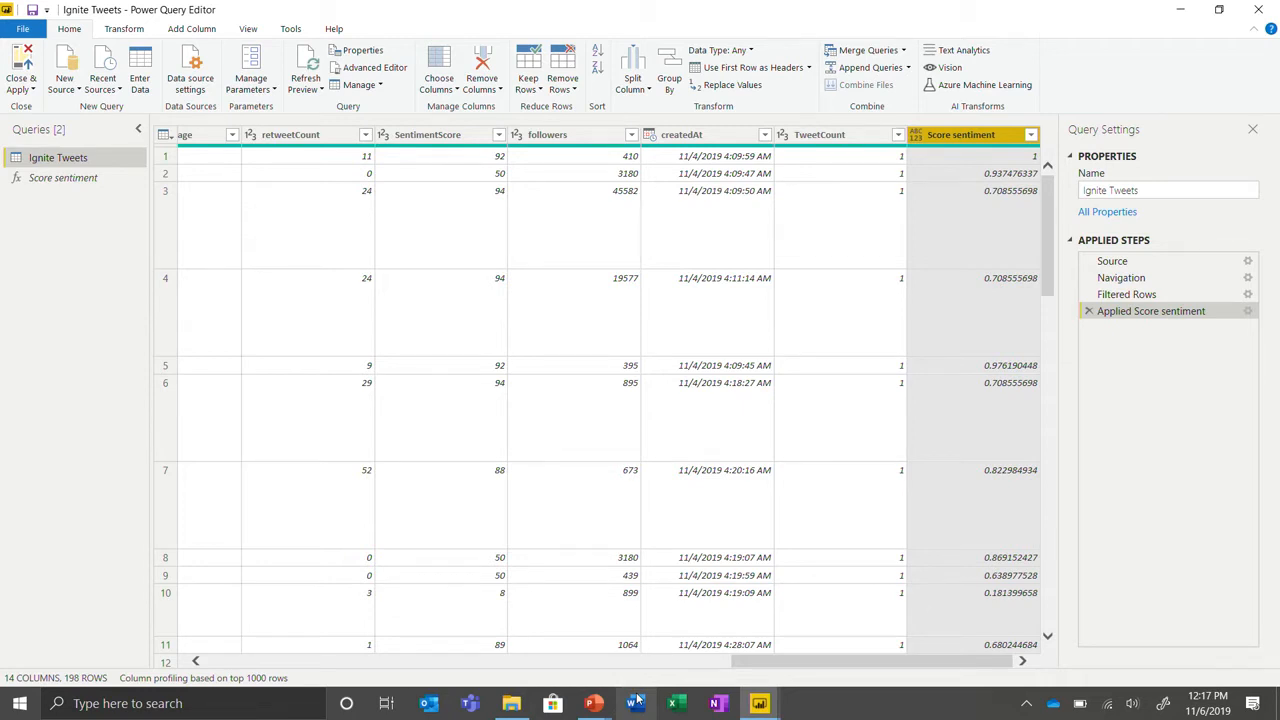
# Switch to the Commercial Analytics report and split Total Spend by Site in the decomposition tree.
pyautogui.moveTo(760, 703)
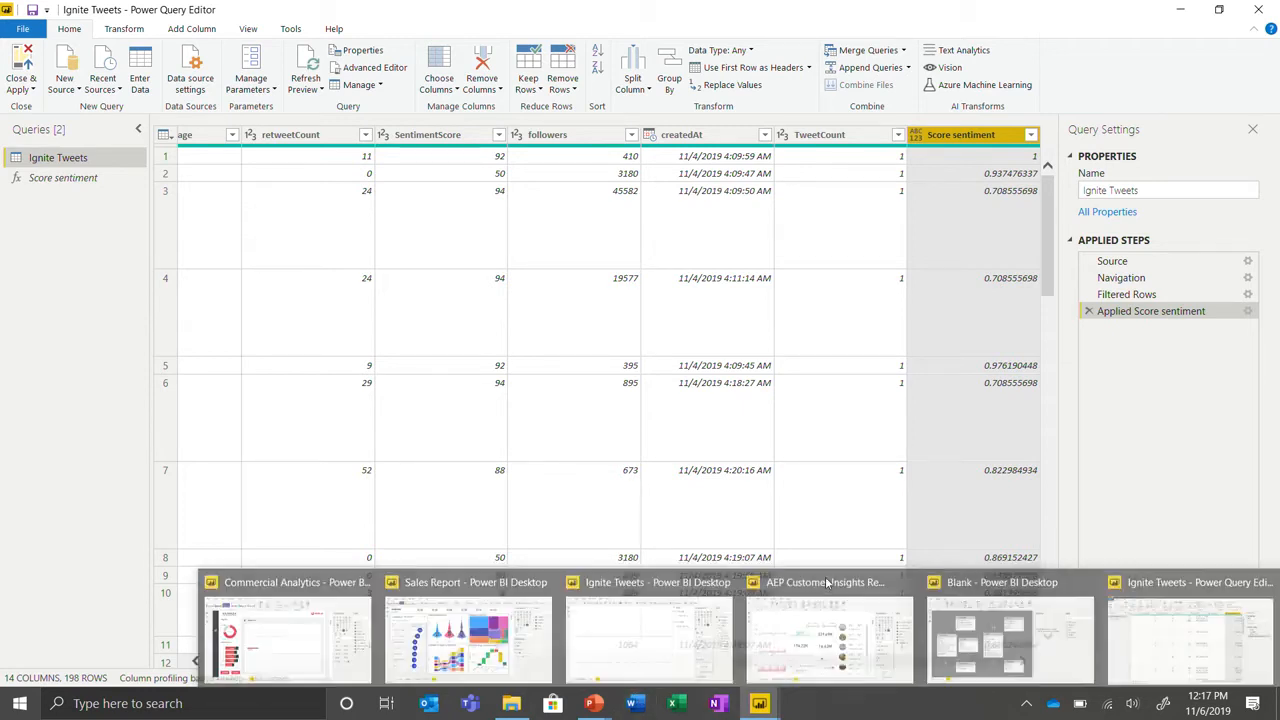
pyautogui.click(300, 630)
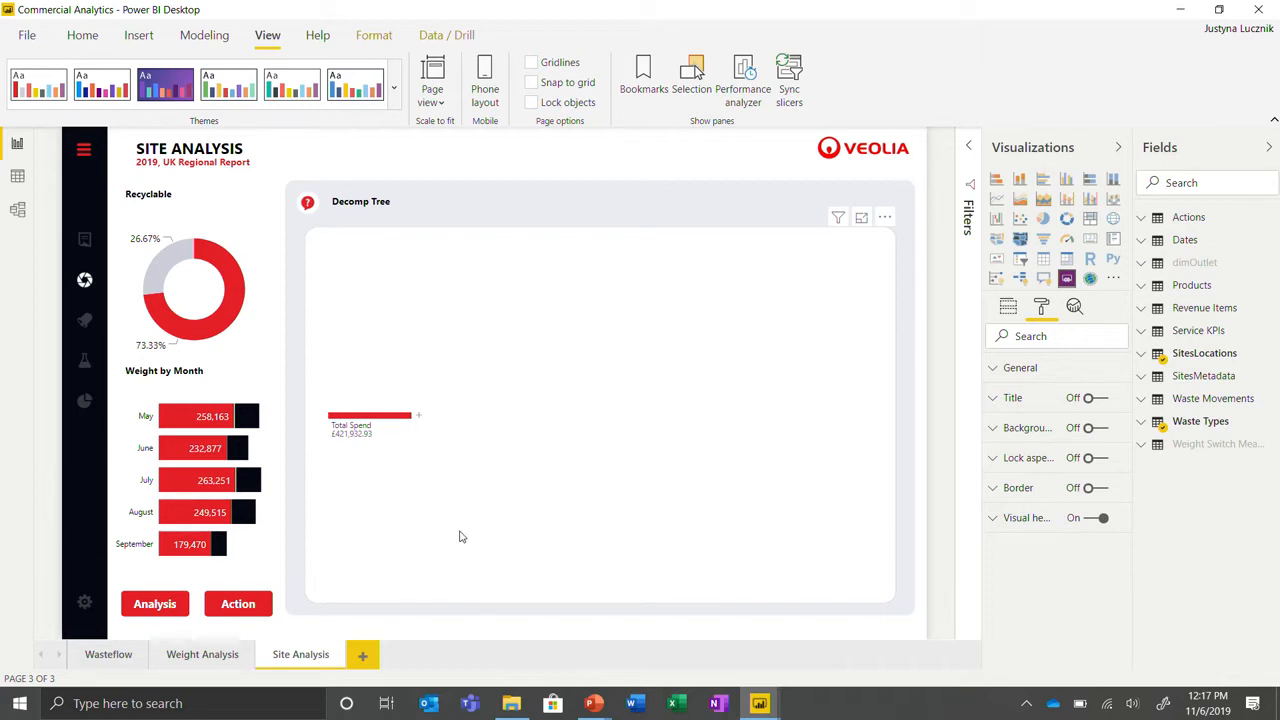
pyautogui.click(419, 416)
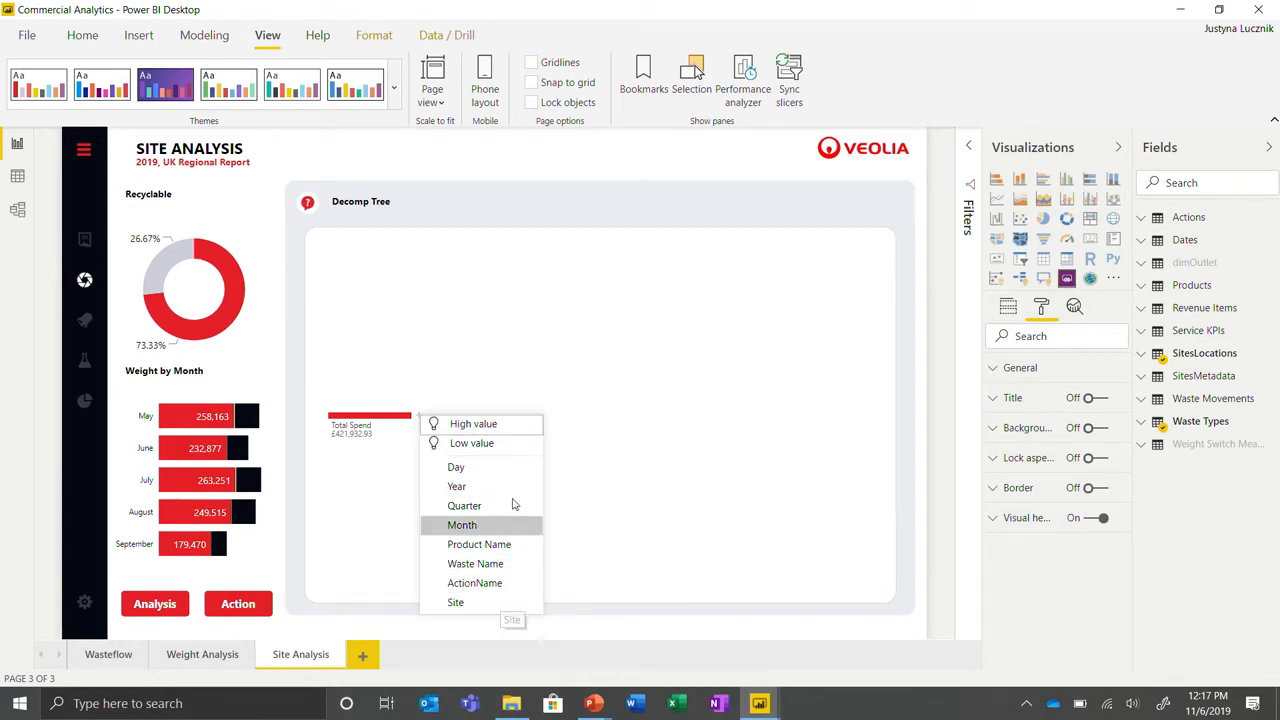
pyautogui.click(507, 609)
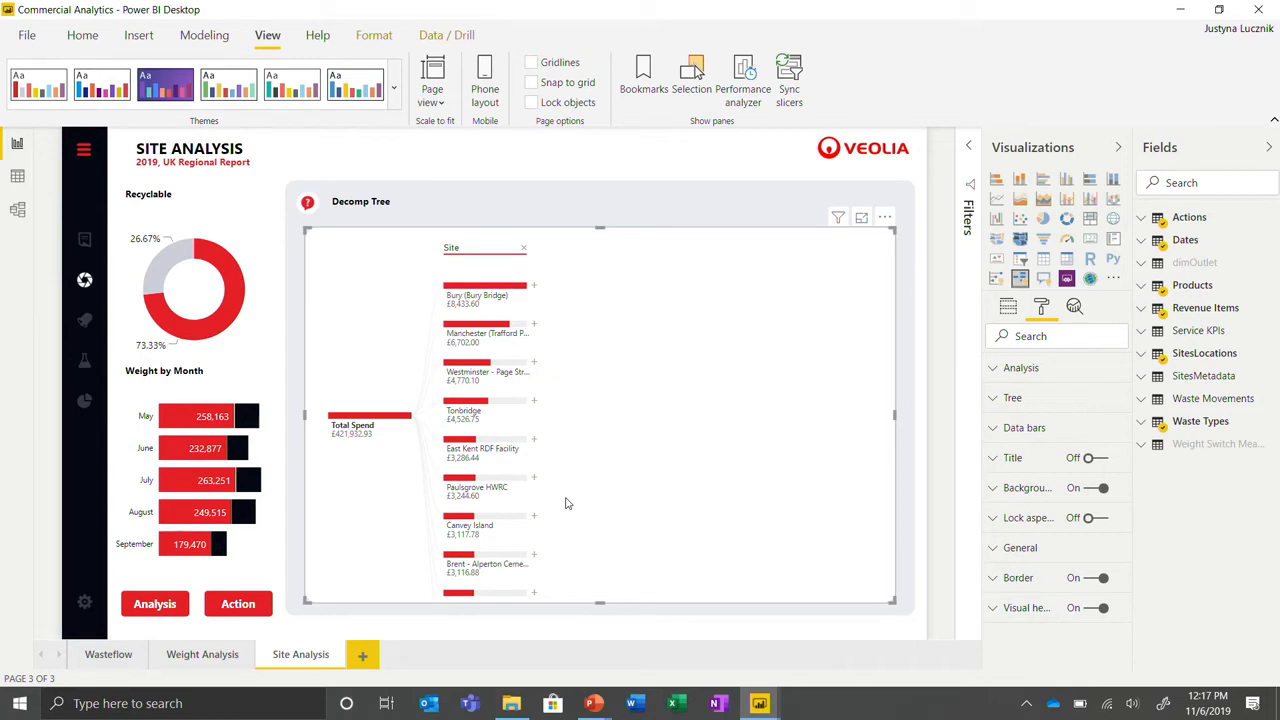
# Split the Westminster site node by High value, and break its Manual Sorting node down by Waste Name.
pyautogui.click(534, 362)
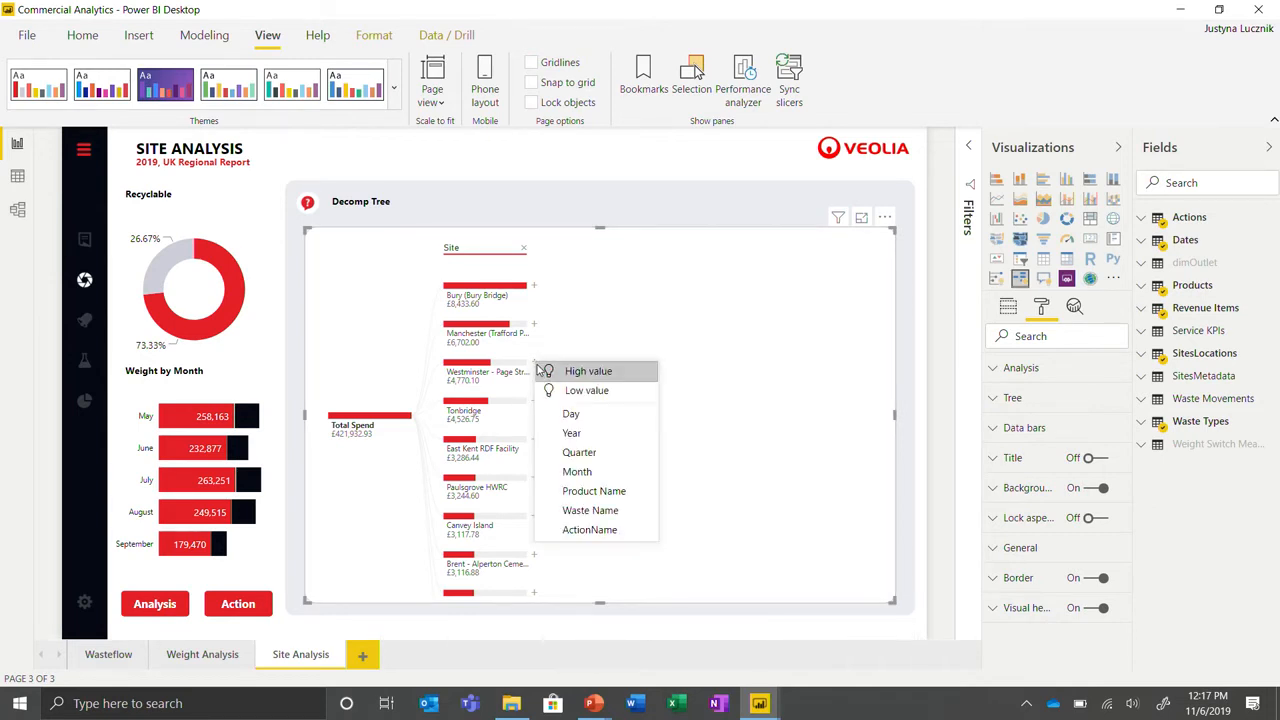
pyautogui.click(545, 371)
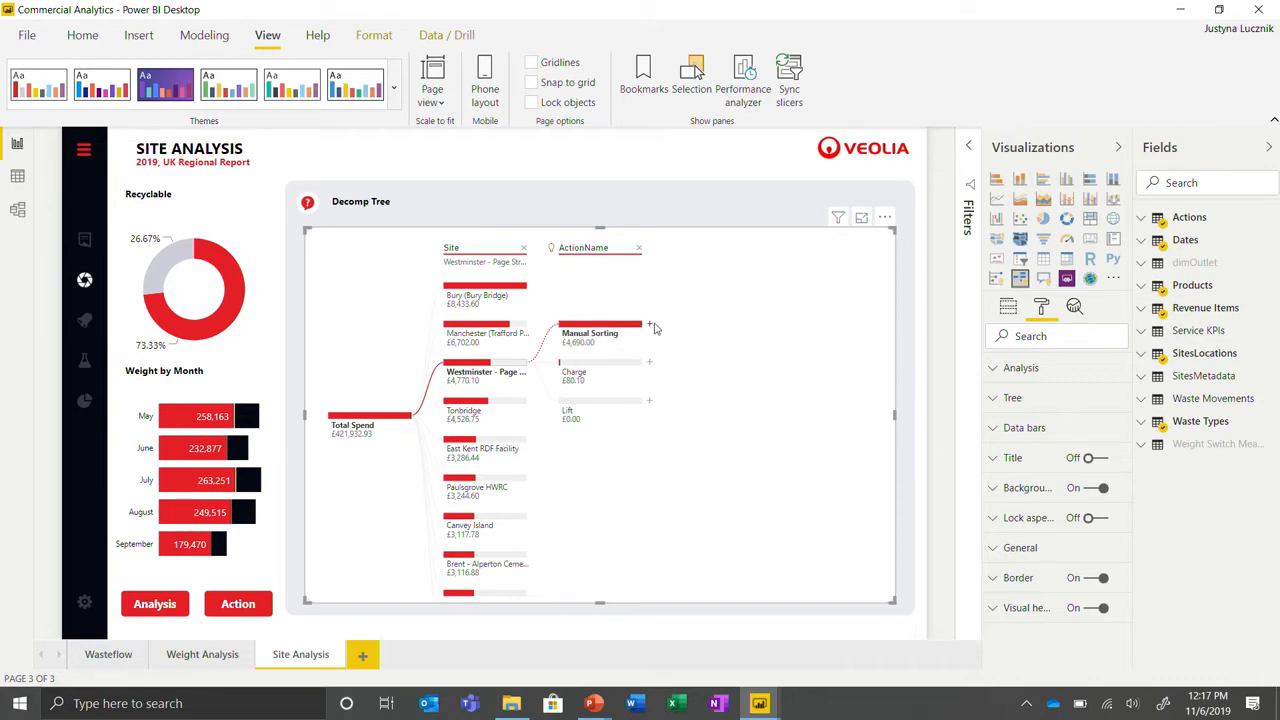
pyautogui.click(650, 328)
pyautogui.click(690, 473)
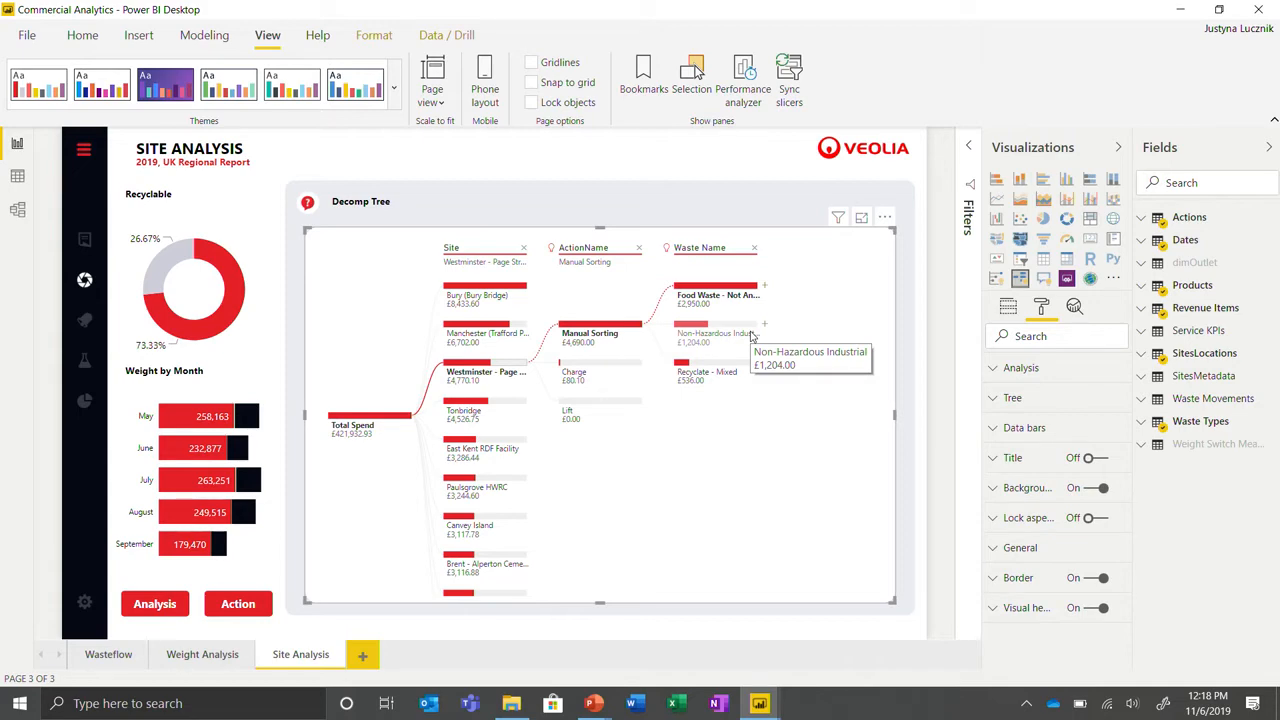
# Switch to the PowerPoint slide show and advance to the slide on 5 Tips and Tricks for report building.
pyautogui.hotkey('alt', 'Tab')
pyautogui.hotkey('alt', 'Tab')
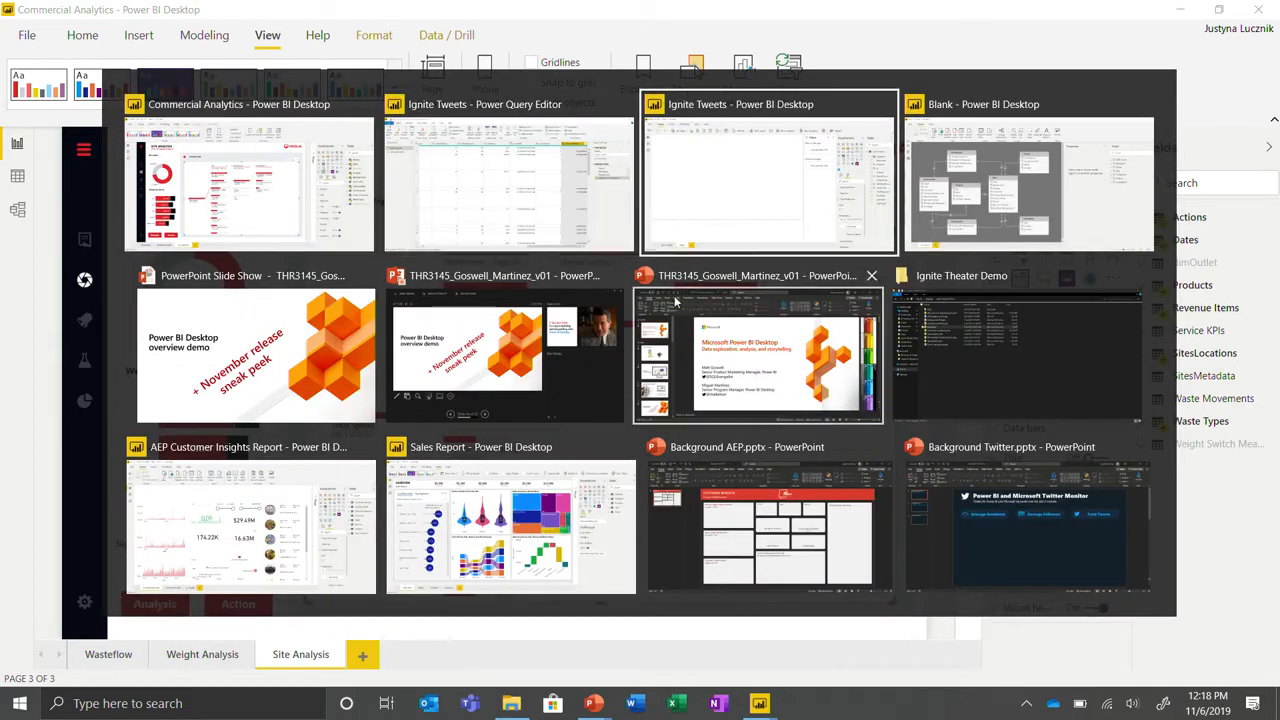
pyautogui.click(146, 365)
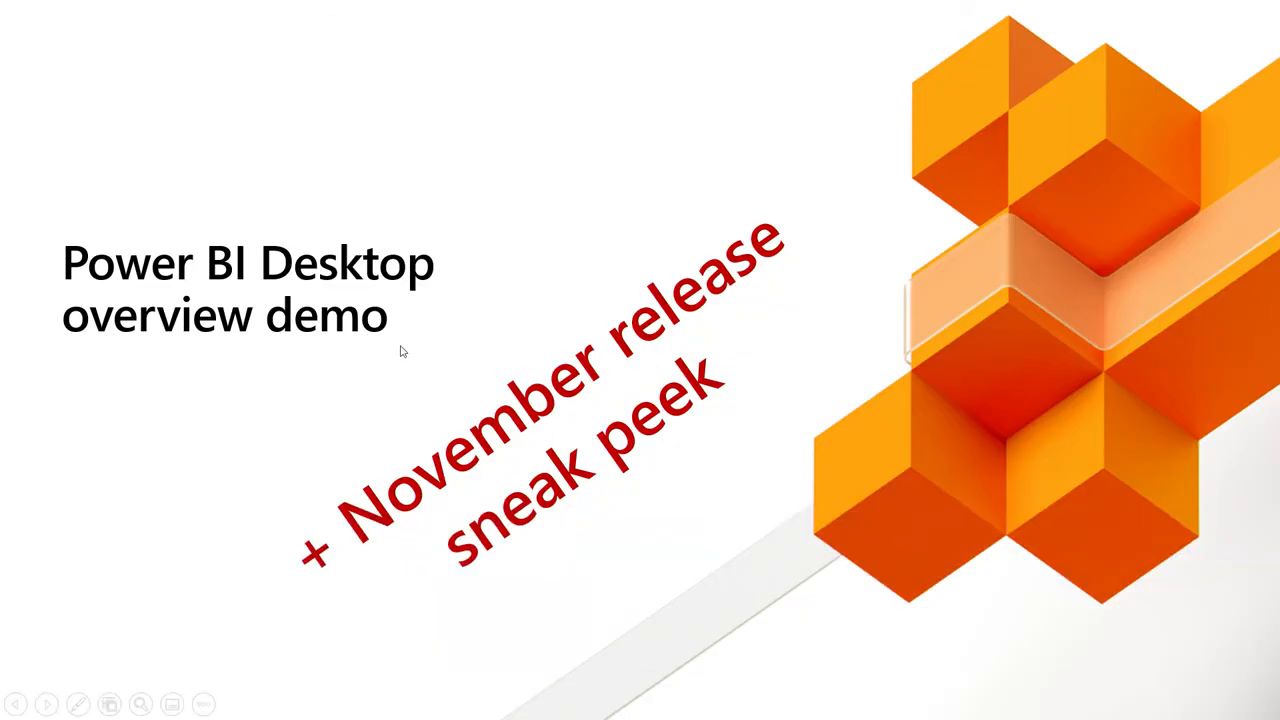
pyautogui.press('Right')
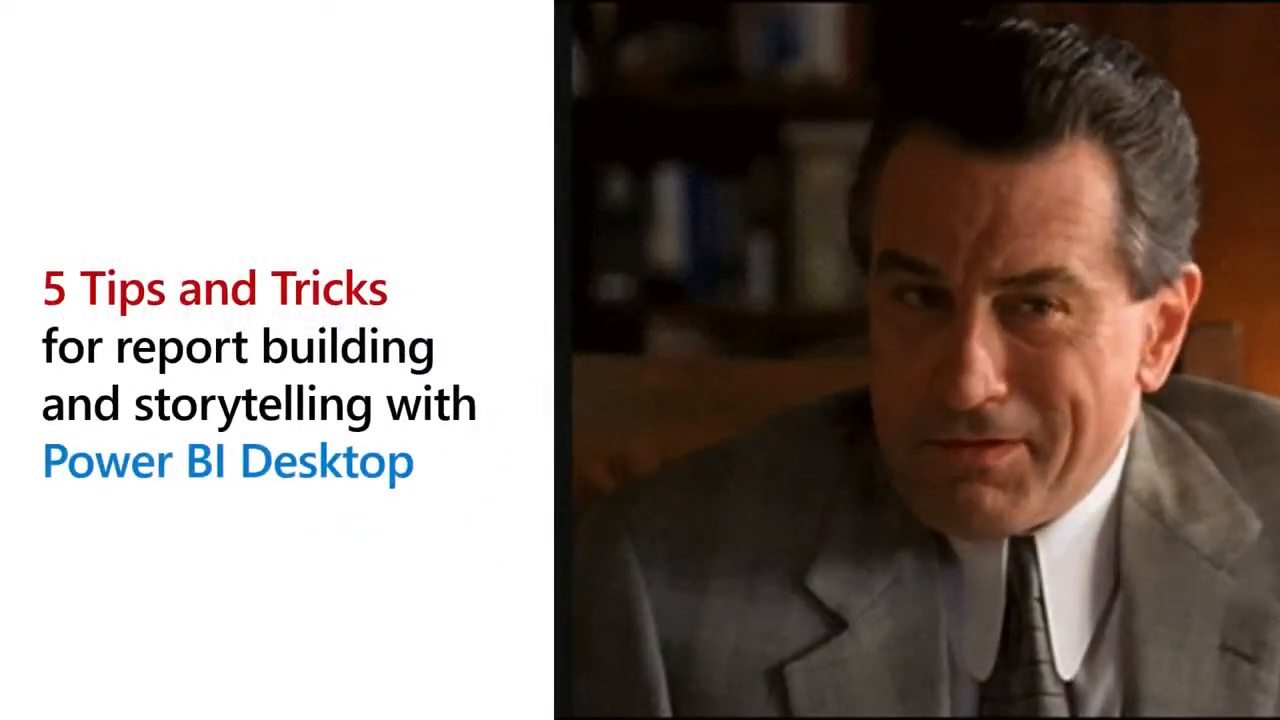
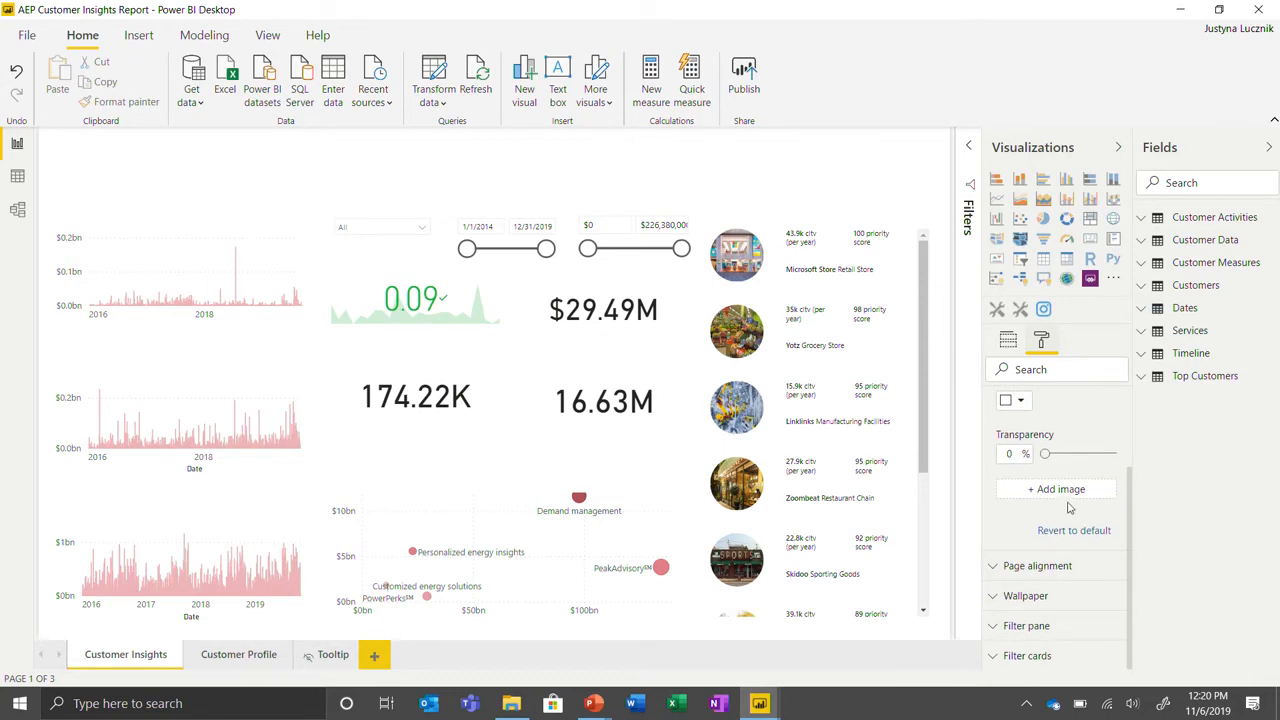
# Add the AEP background JPG from the Ignite Theater Demo folder as the page background, with image fit set to Fit.
pyautogui.click(1068, 495)
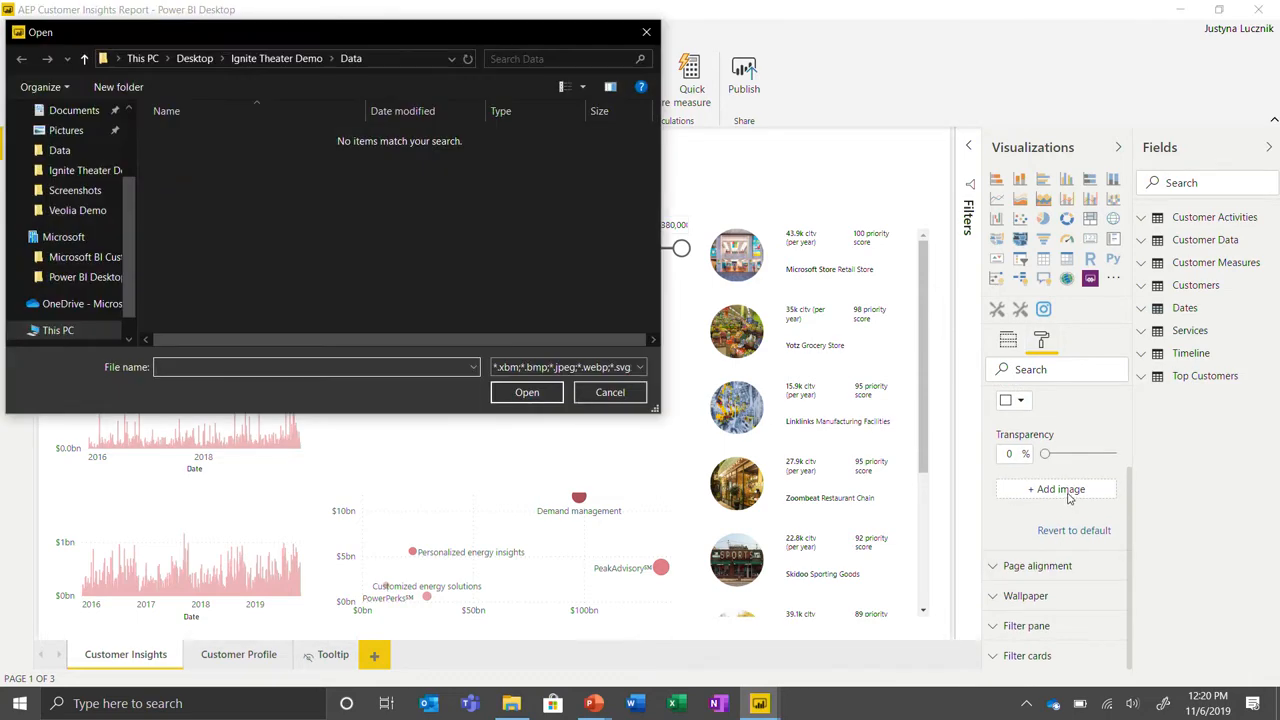
pyautogui.click(286, 60)
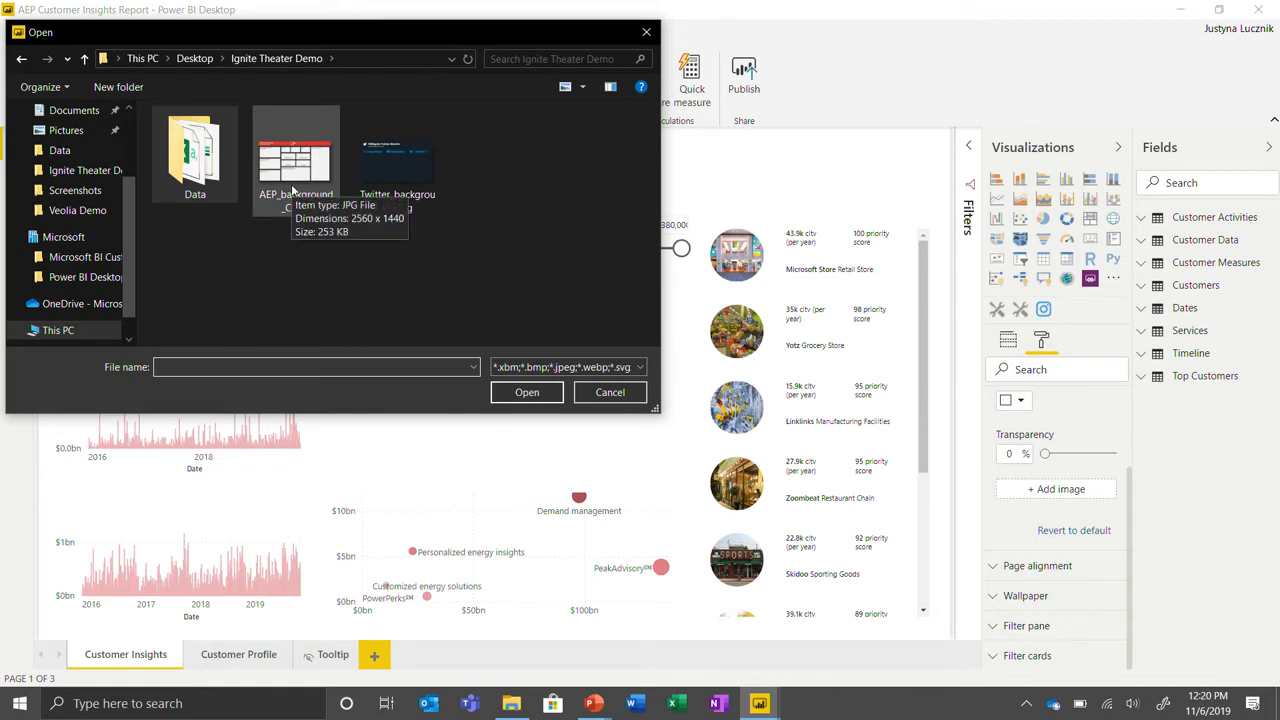
pyautogui.doubleClick(292, 190)
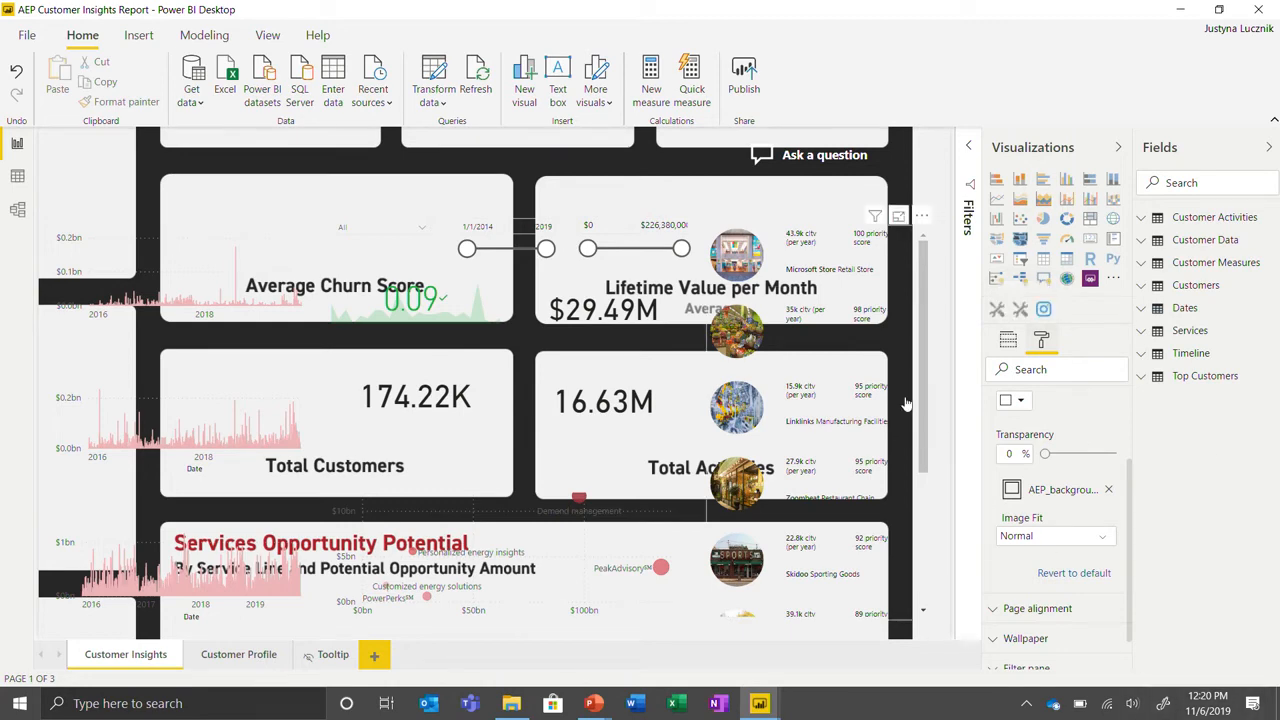
pyautogui.click(1032, 542)
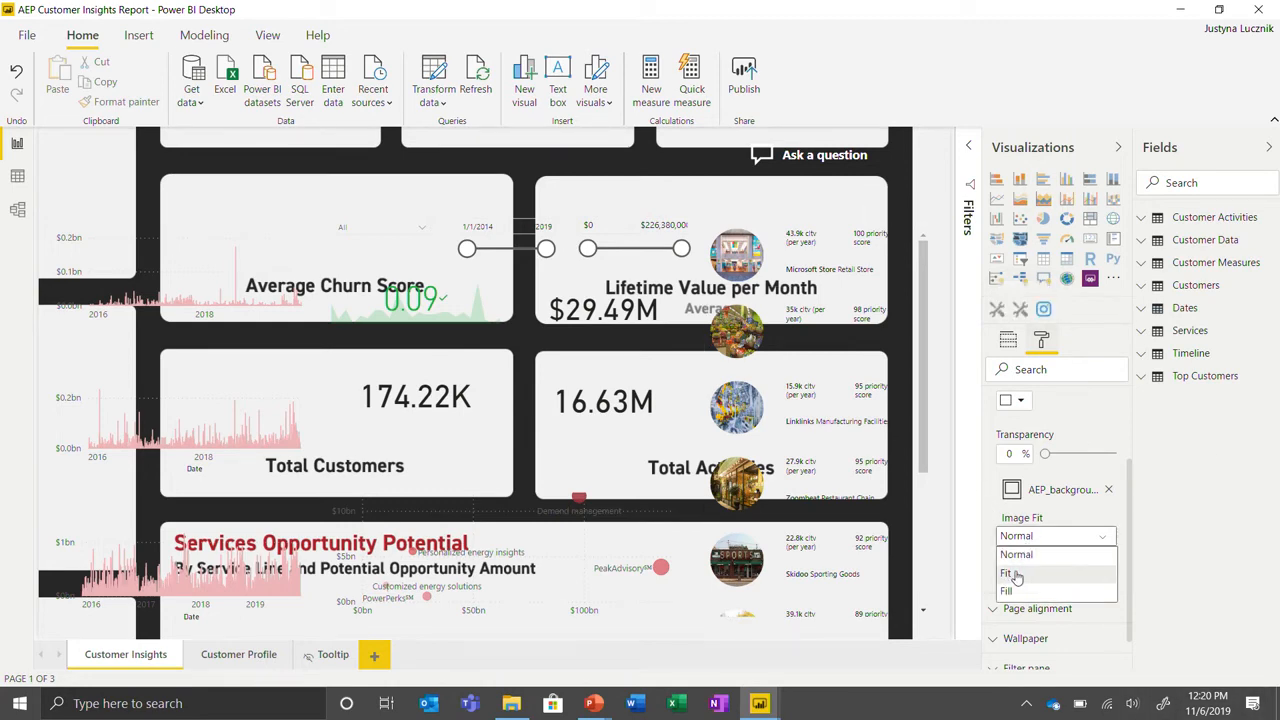
pyautogui.click(1015, 575)
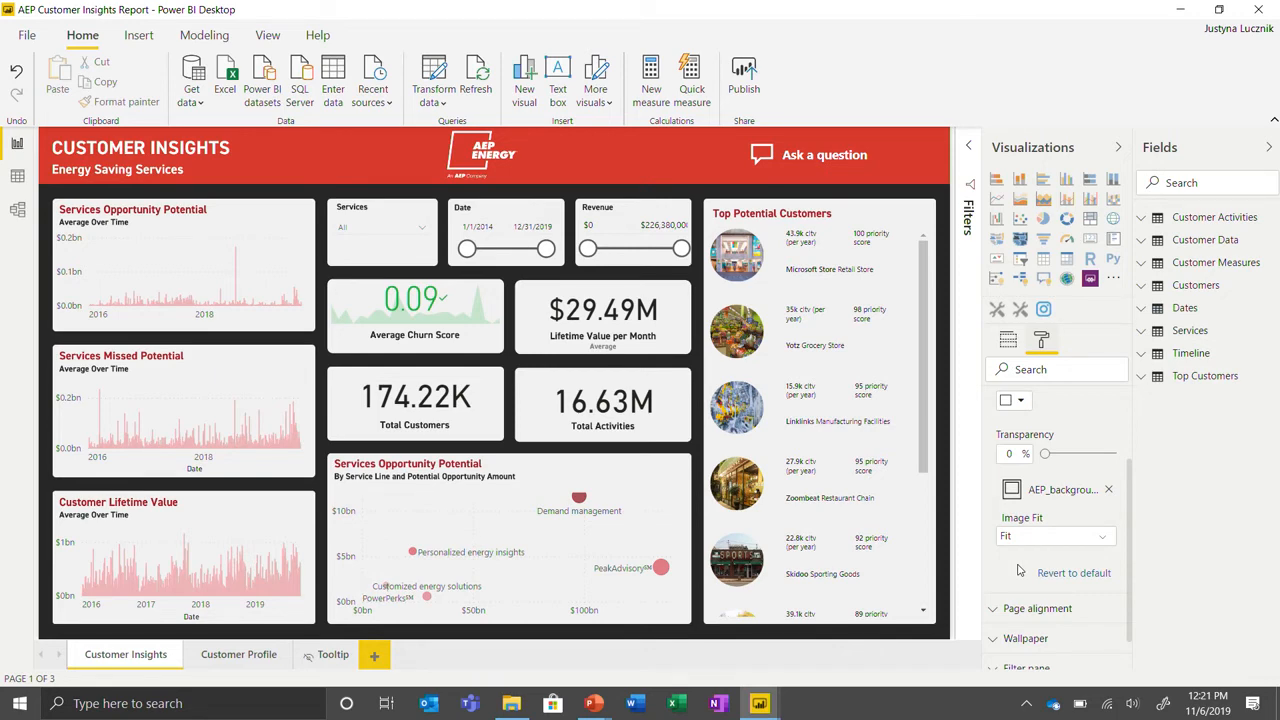
# Switch to the PowerPoint slide show and advance to the Tip 3 slide on bookmarks and selections.
pyautogui.hotkey('alt', 'Tab')
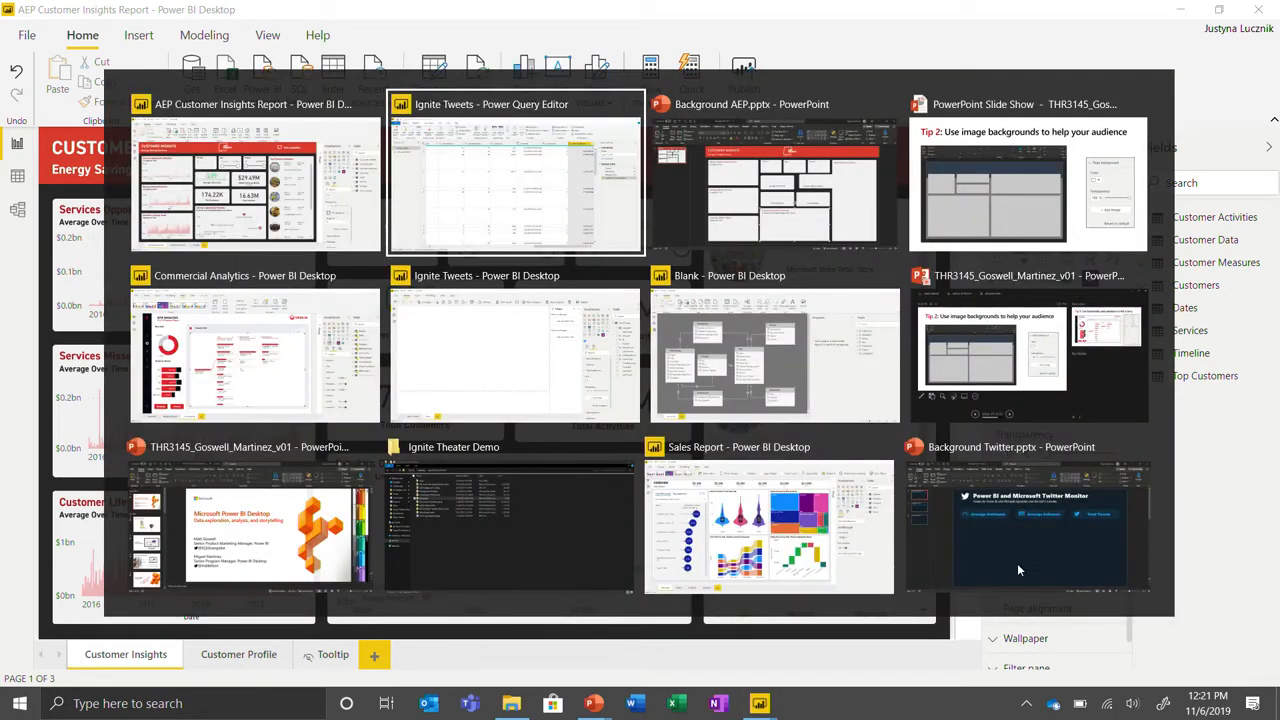
pyautogui.click(1012, 163)
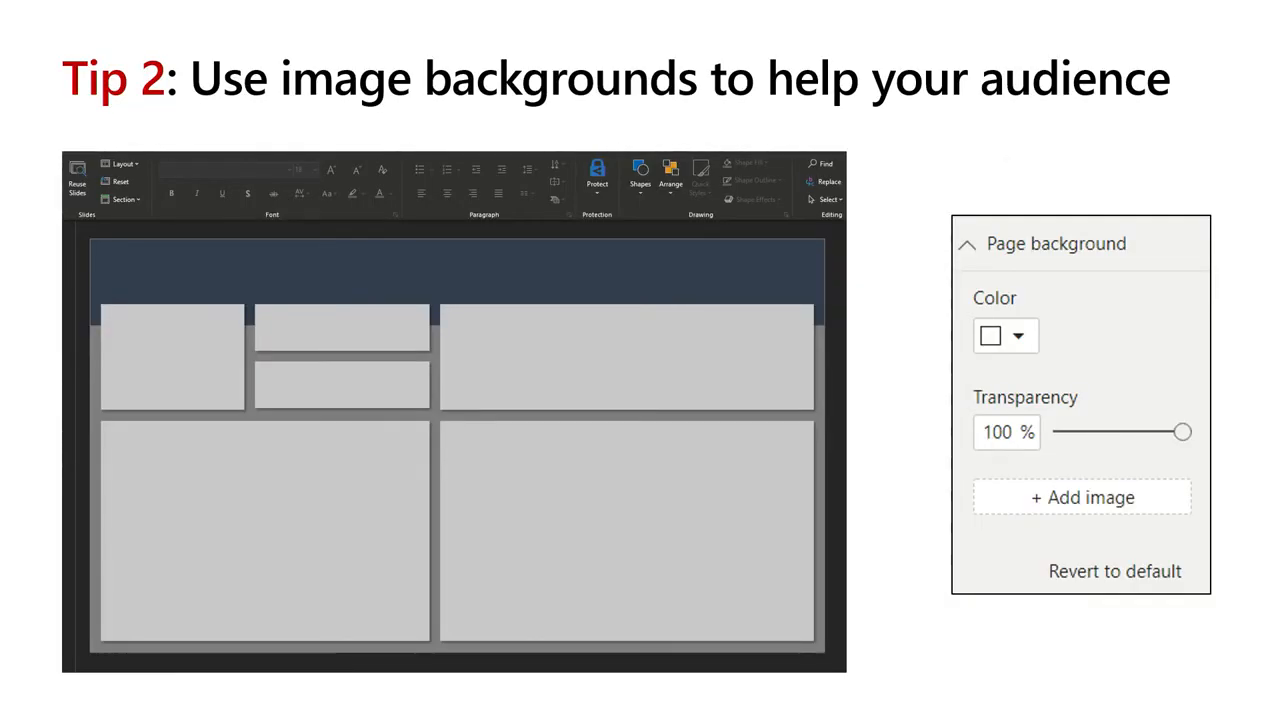
pyautogui.press('Right')
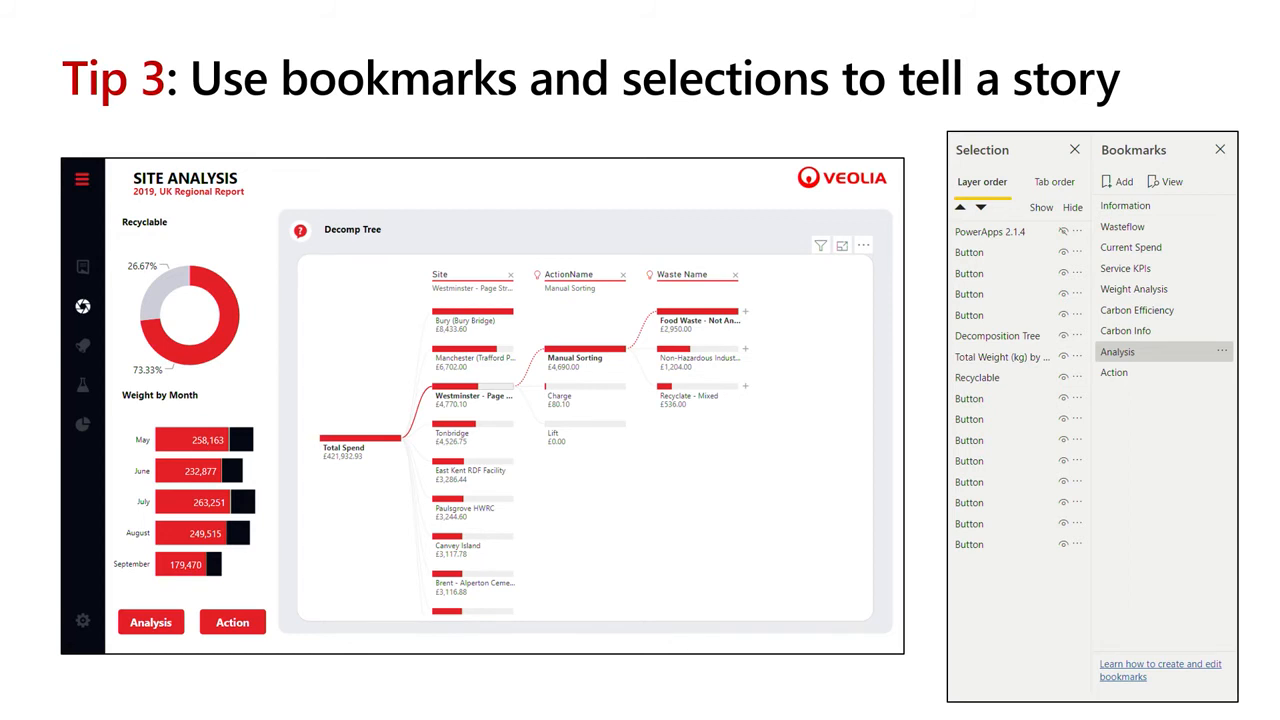
# Switch to the Commercial Analytics report, follow the Action button on the Site Analysis page, and dismiss the app sharing notice.
pyautogui.hotkey('alt', 'Tab')
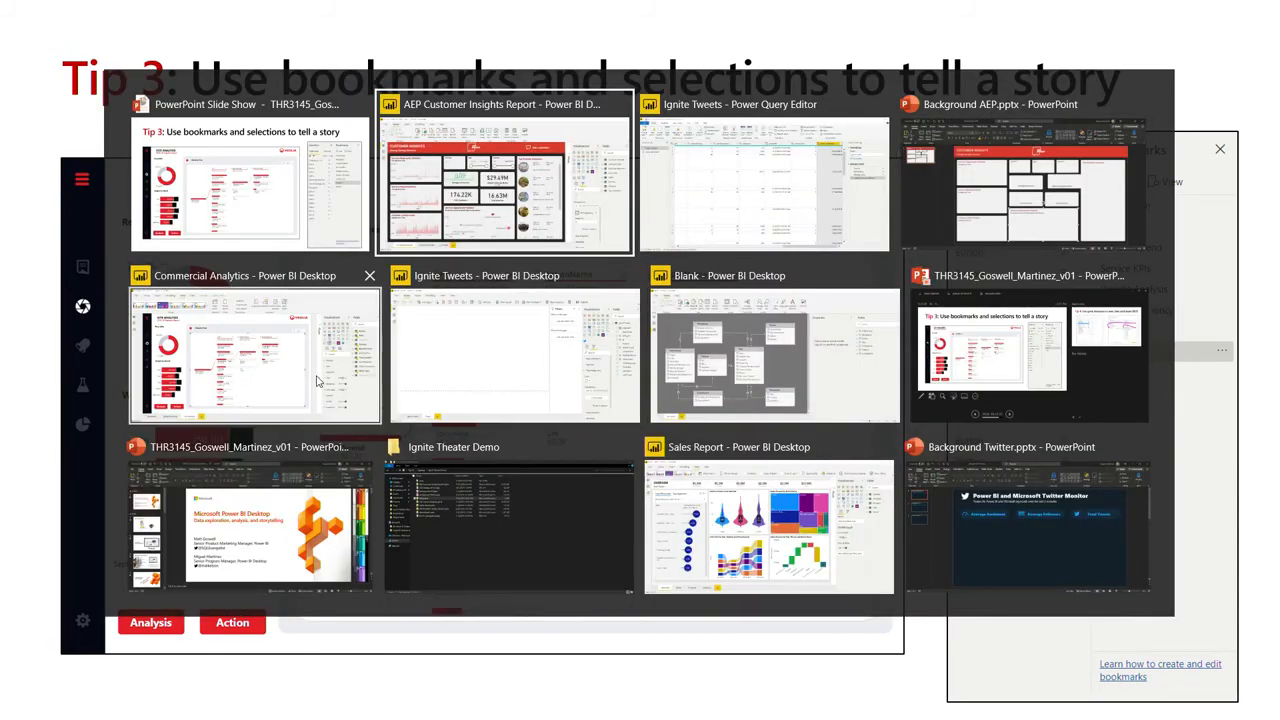
pyautogui.click(282, 374)
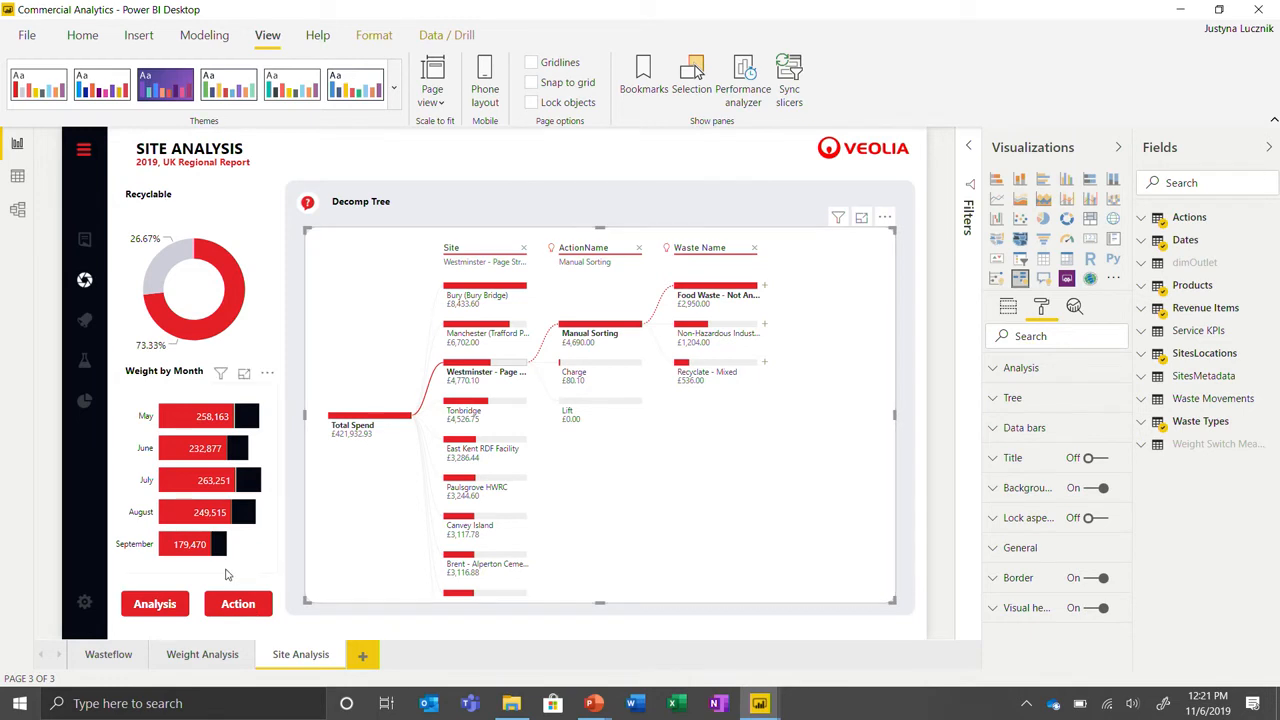
pyautogui.keyDown('ctrl'); pyautogui.click(244, 604); pyautogui.keyUp('ctrl')
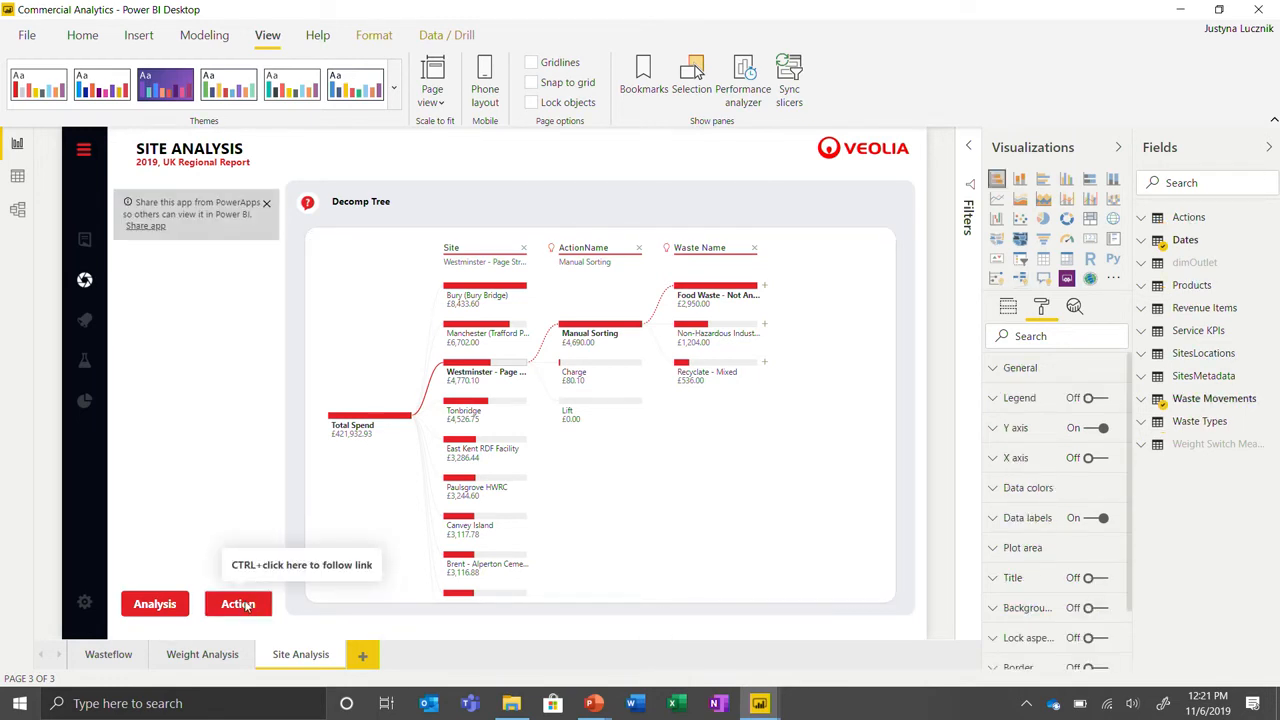
pyautogui.click(266, 204)
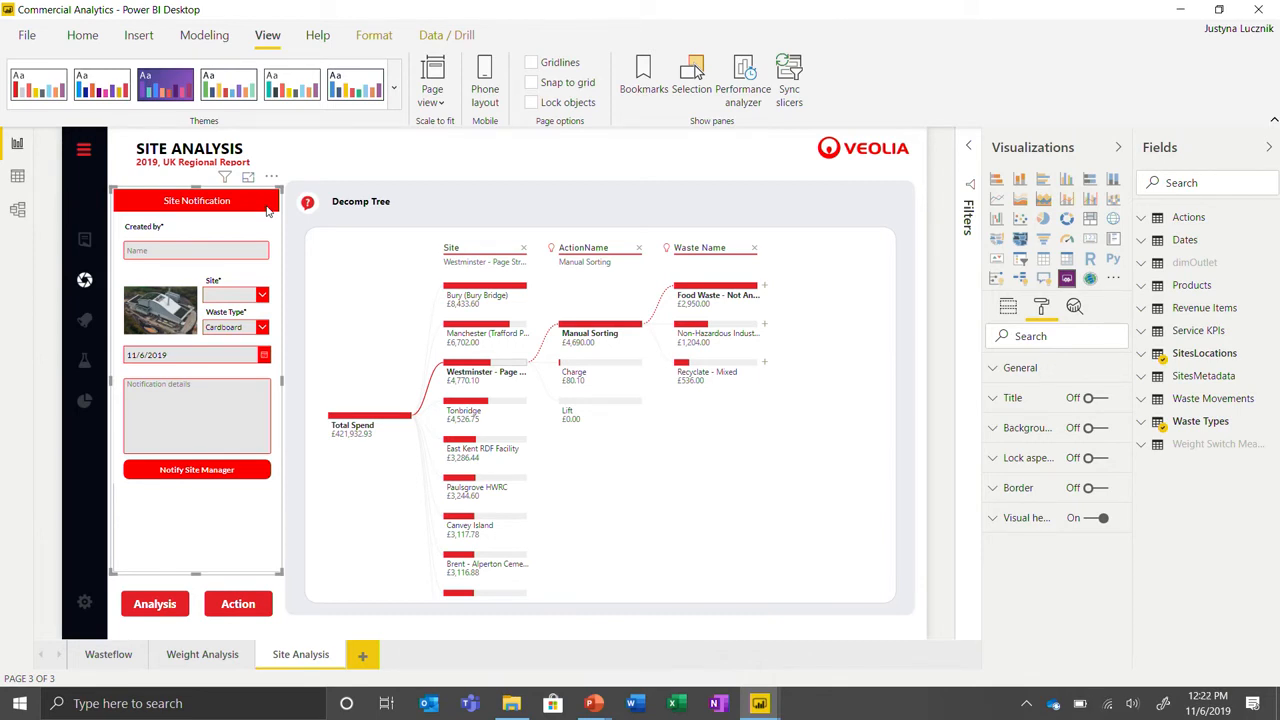
# Display the report's bookmarks list and the layer order of the Site Analysis page's objects.
pyautogui.click(644, 78)
pyautogui.click(690, 78)
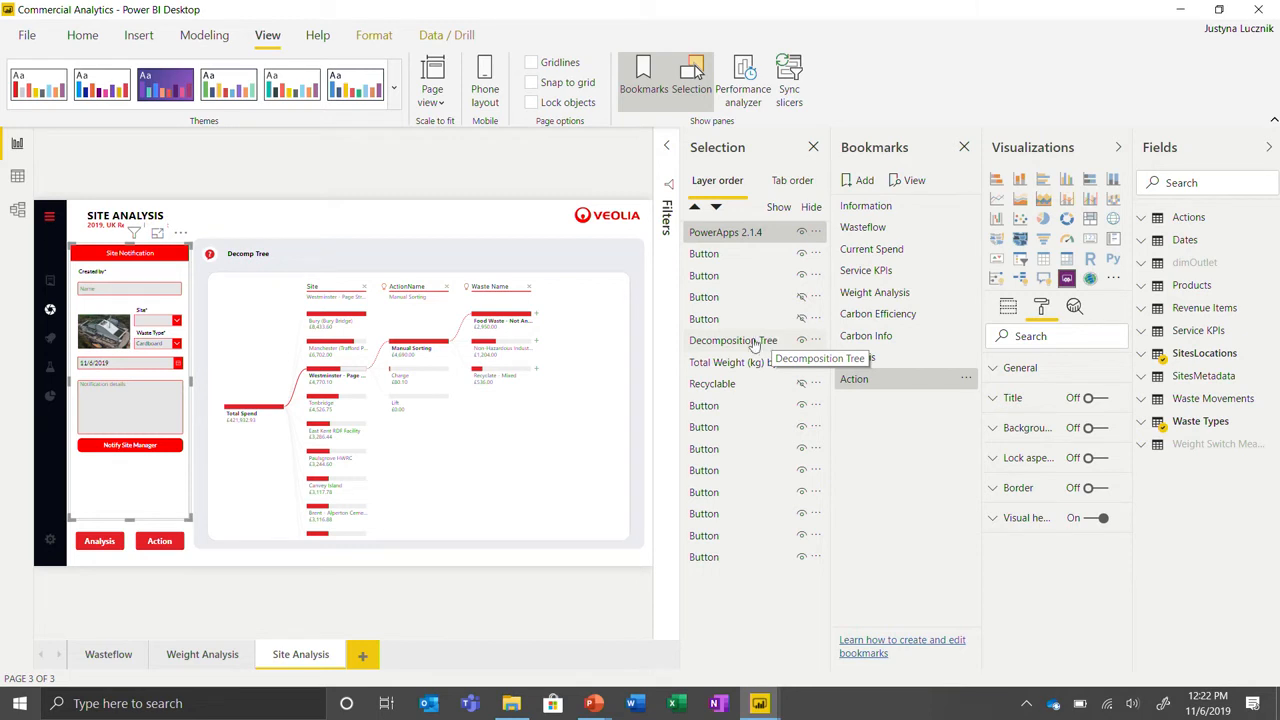
# From the Analysis button's view, hide the Recyclable donut and the Total Weight (kg) bar chart, and add a bookmark capturing that state.
pyautogui.keyDown('ctrl'); pyautogui.click(100, 543); pyautogui.keyUp('ctrl')
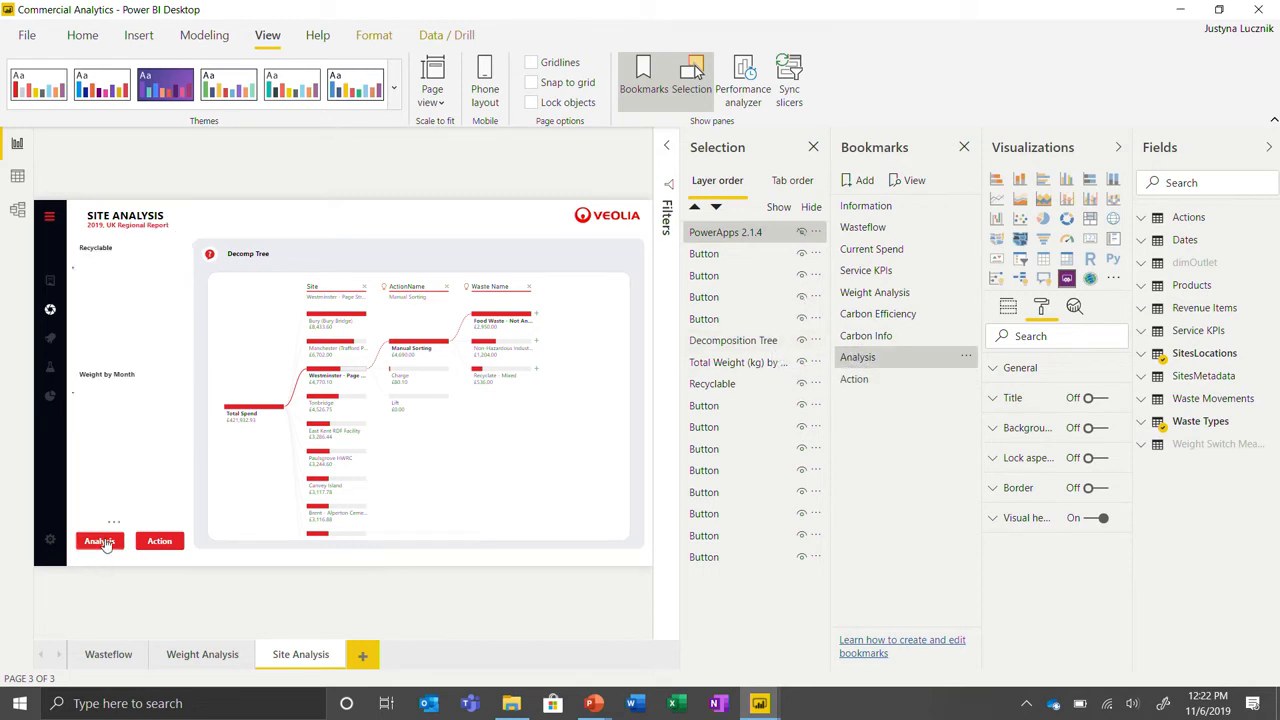
pyautogui.click(147, 370)
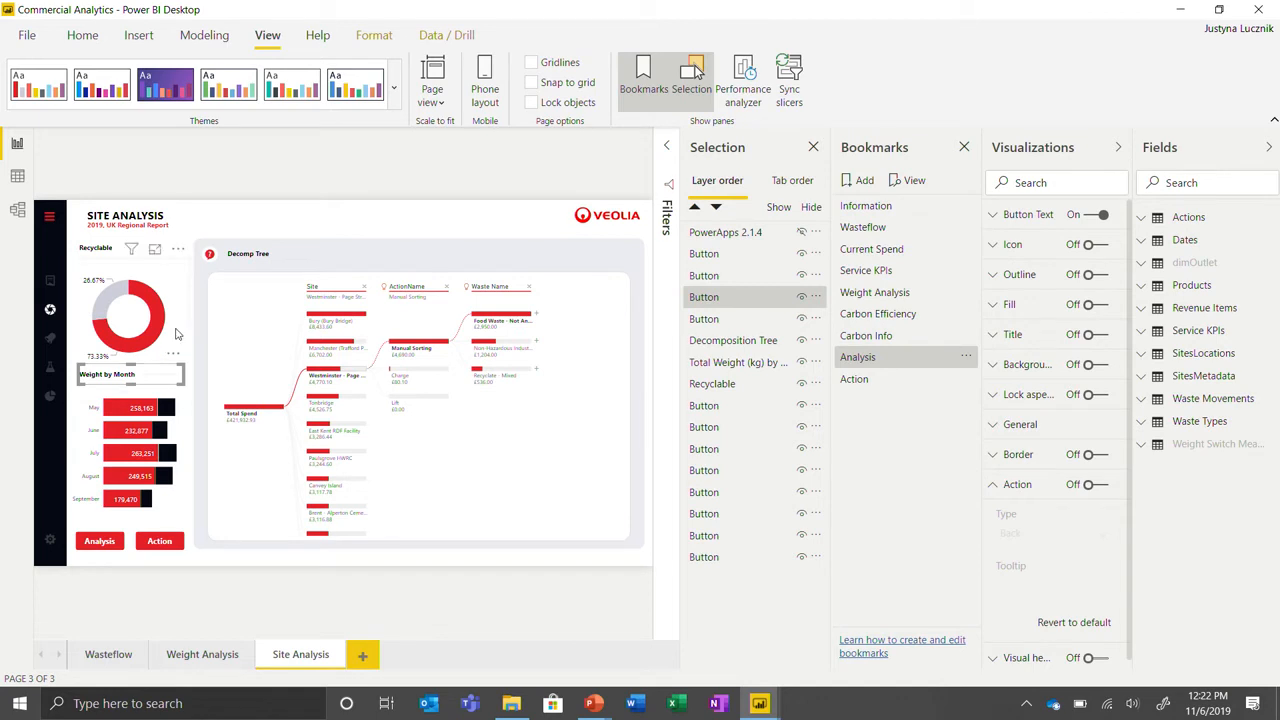
pyautogui.click(176, 334)
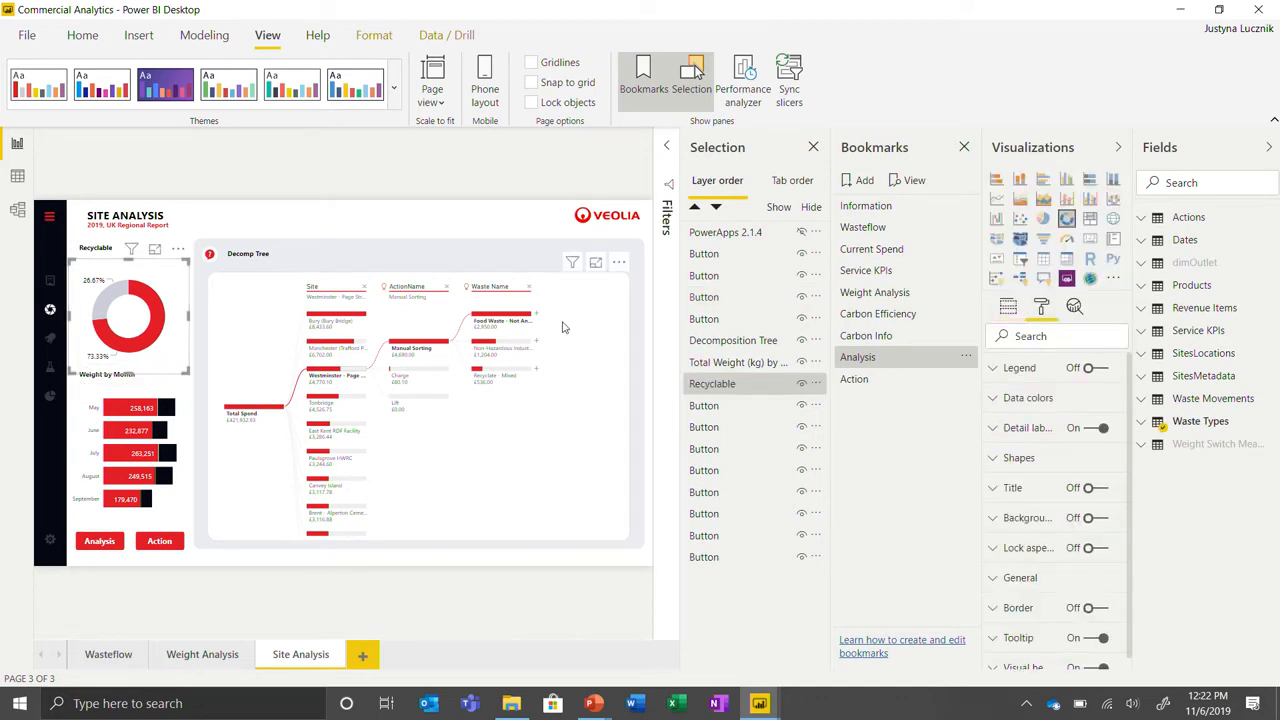
pyautogui.click(801, 388)
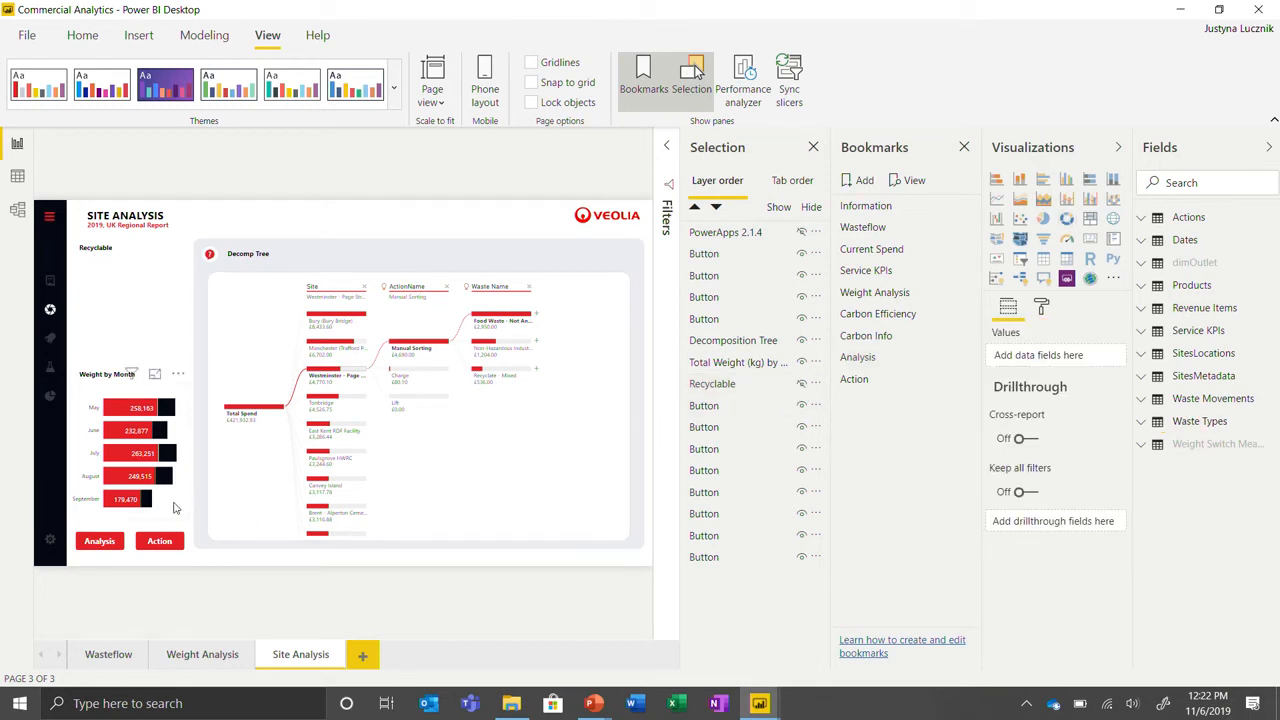
pyautogui.click(173, 508)
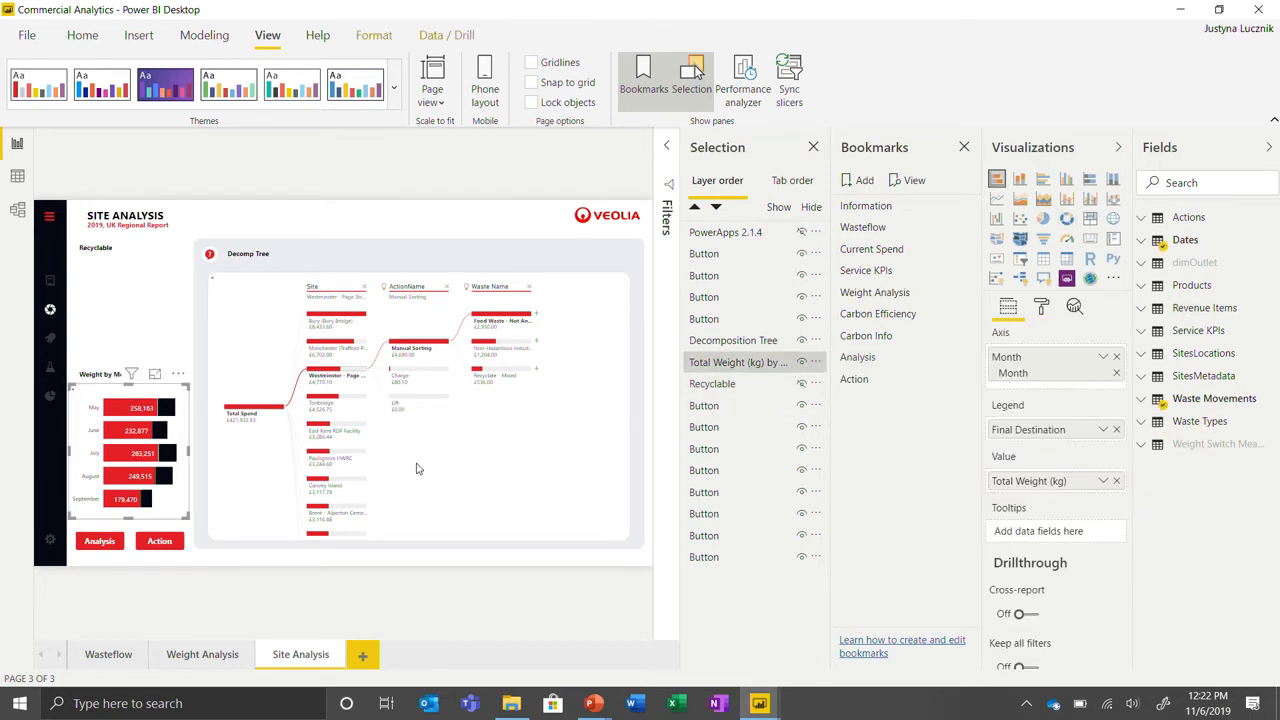
pyautogui.click(801, 365)
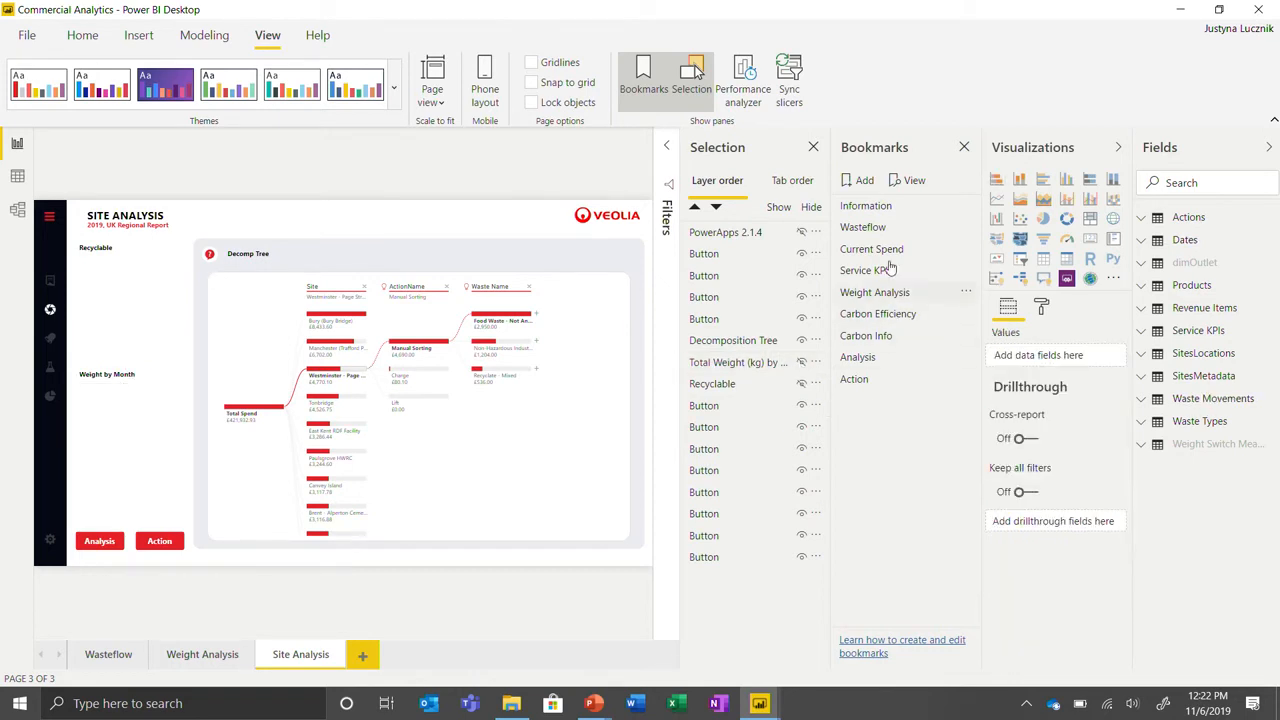
pyautogui.click(864, 180)
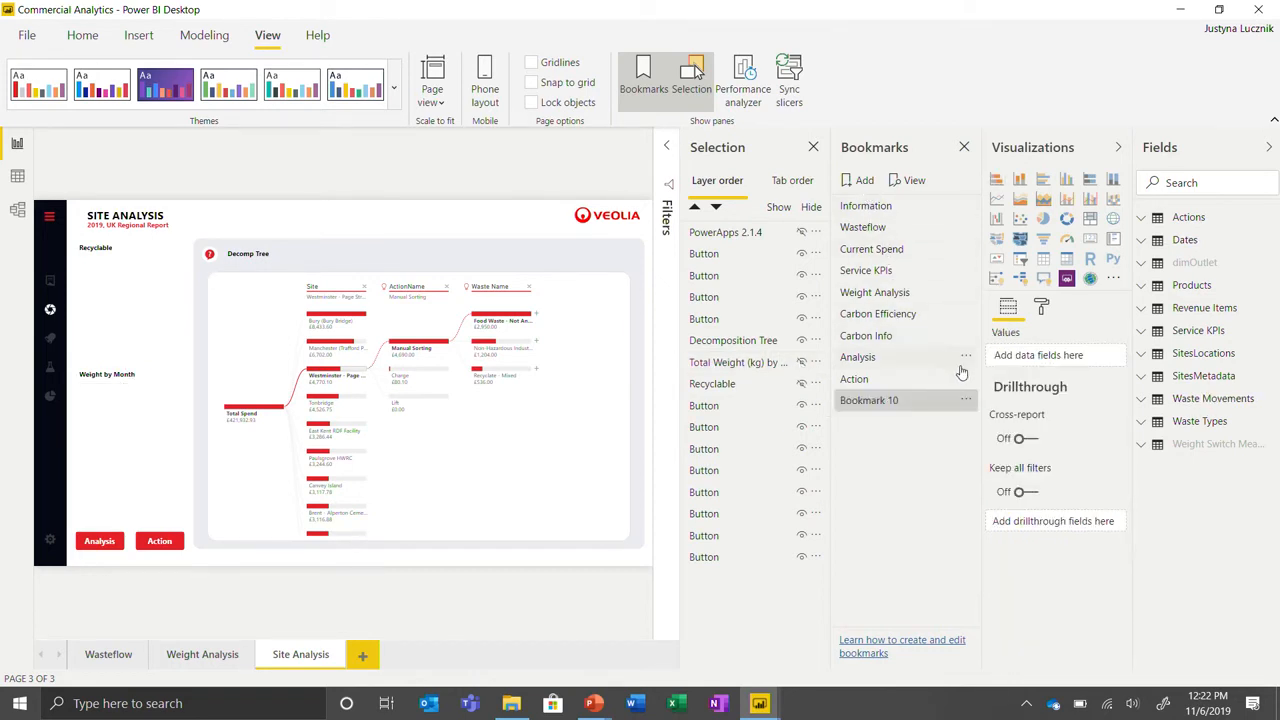
pyautogui.click(932, 401)
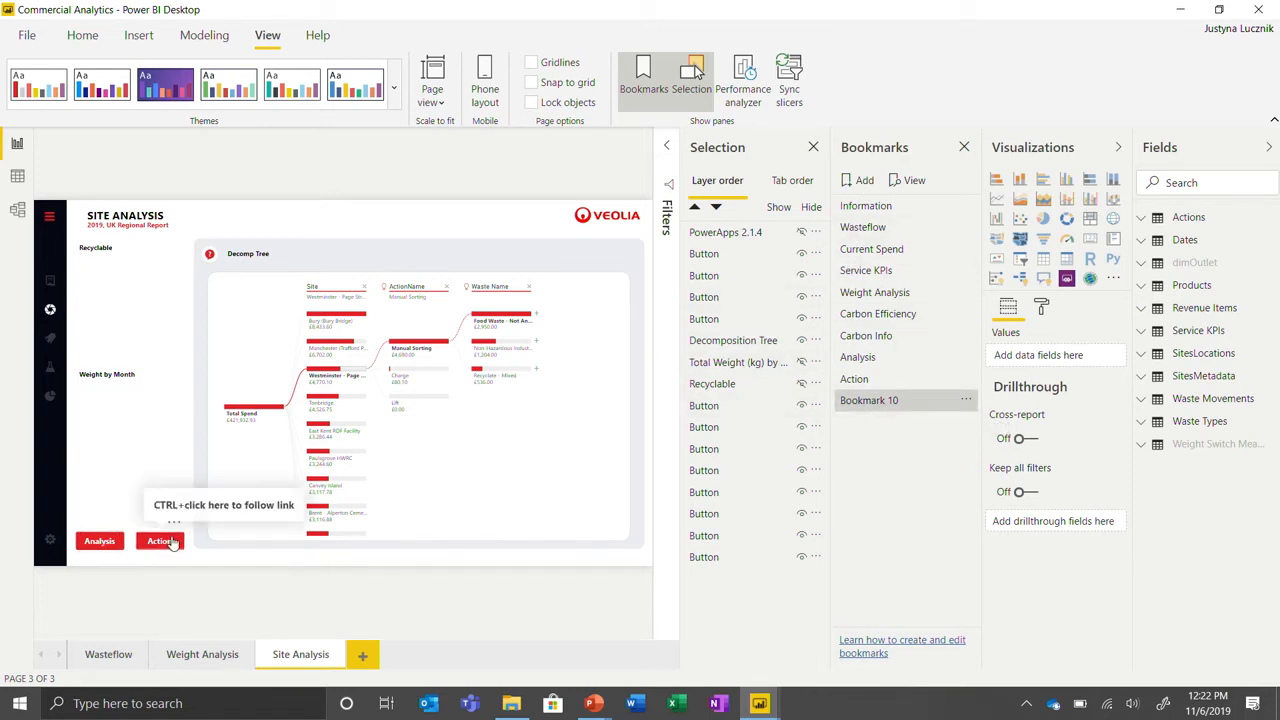
# Assign the Action bookmark to the Action button's bookmark-type action.
pyautogui.click(172, 541)
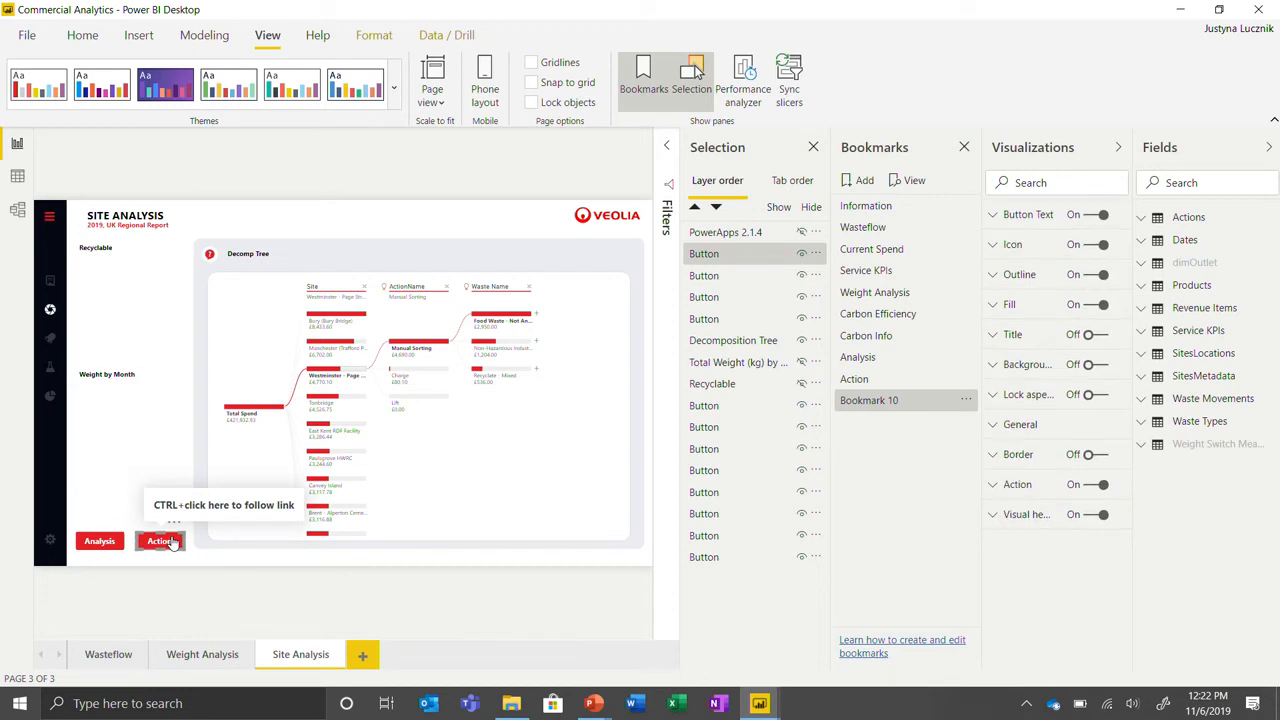
pyautogui.click(998, 486)
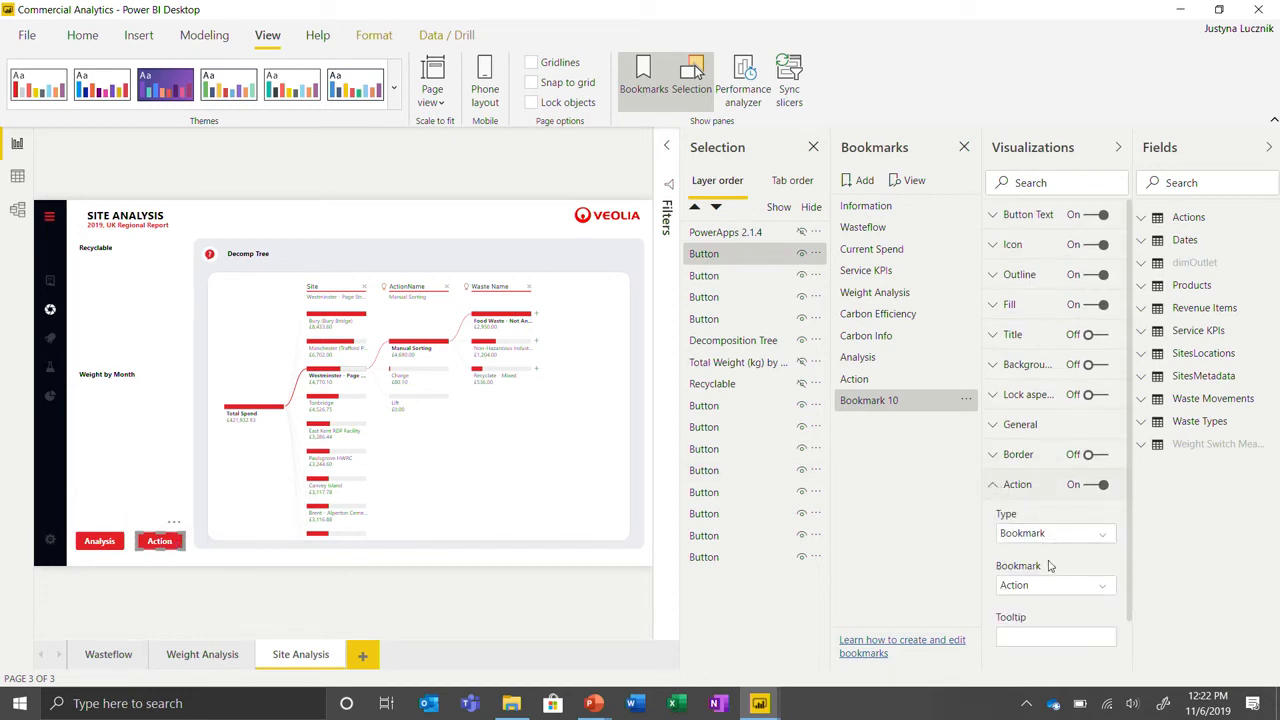
pyautogui.click(1062, 588)
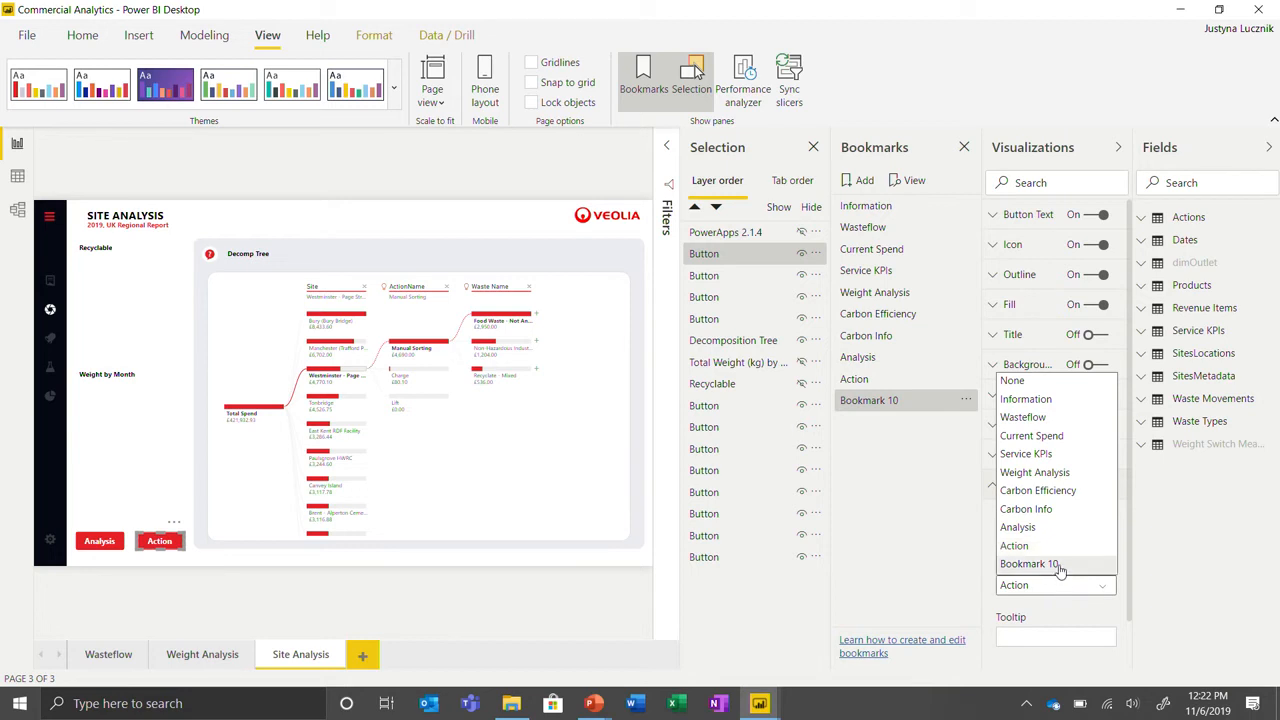
pyautogui.click(1035, 546)
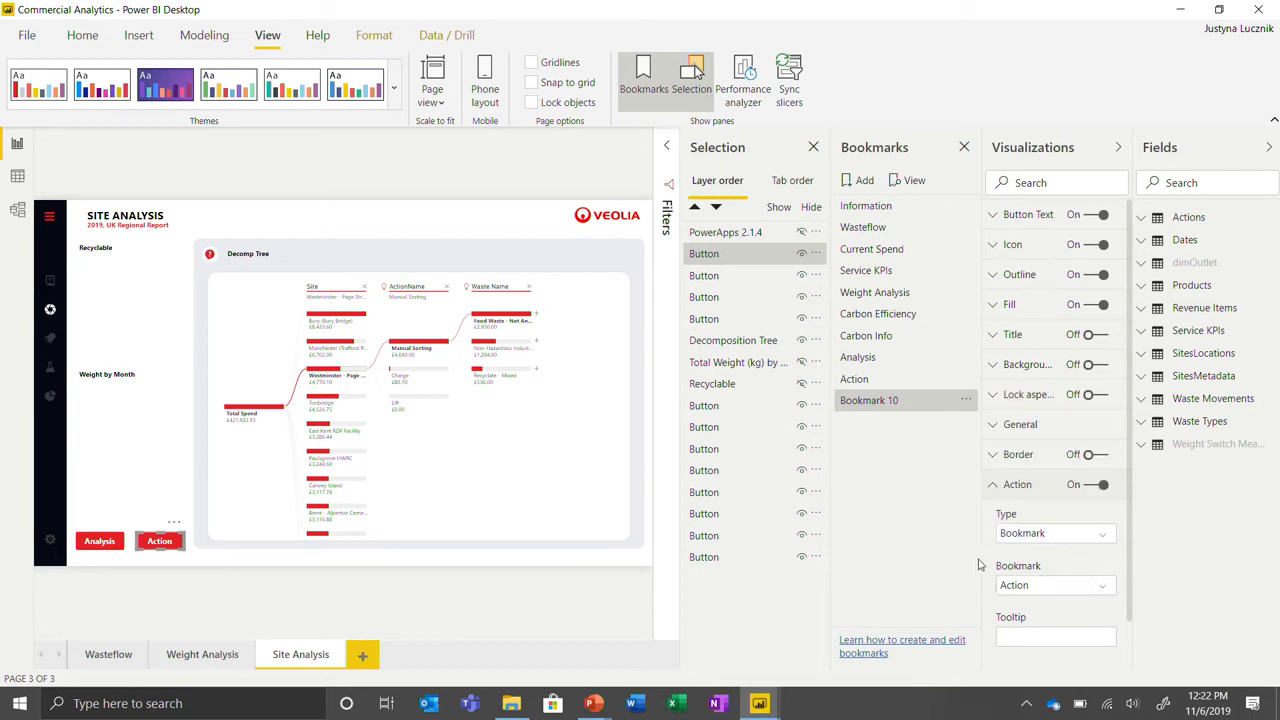
# Test the page's view switching by applying the Analysis and Action bookmarks and following the Analysis button.
pyautogui.click(877, 366)
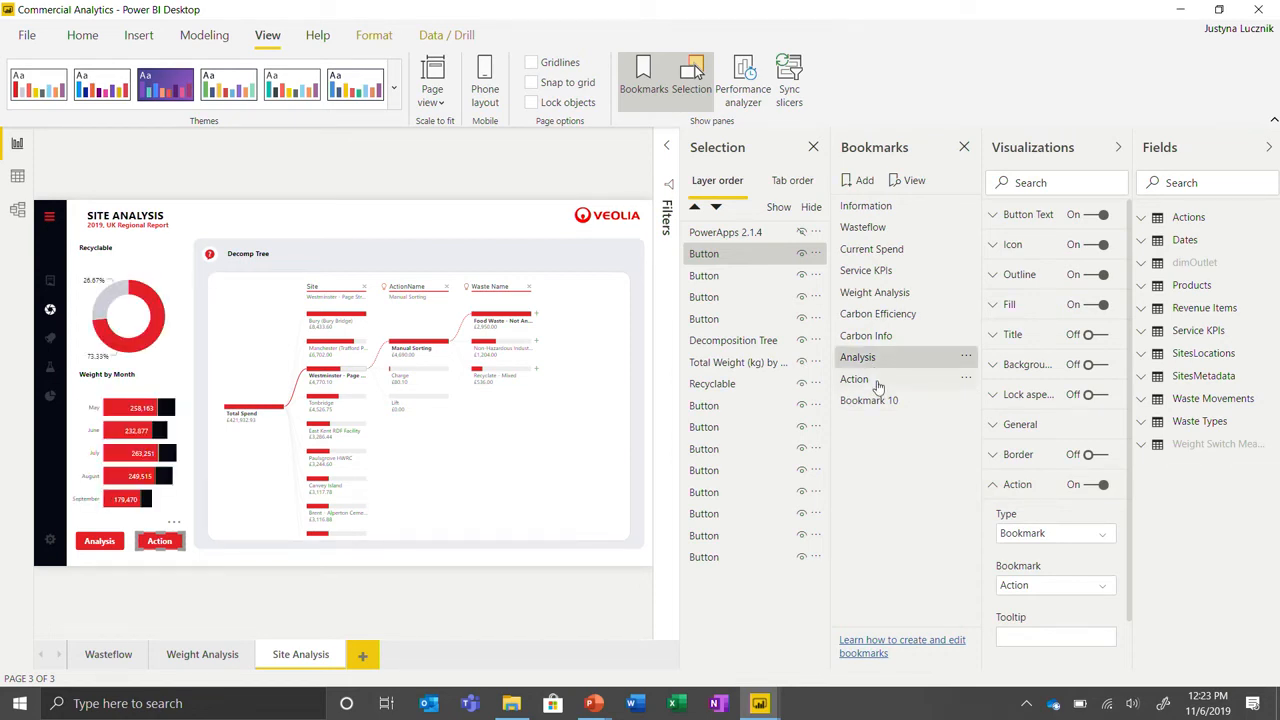
pyautogui.click(876, 384)
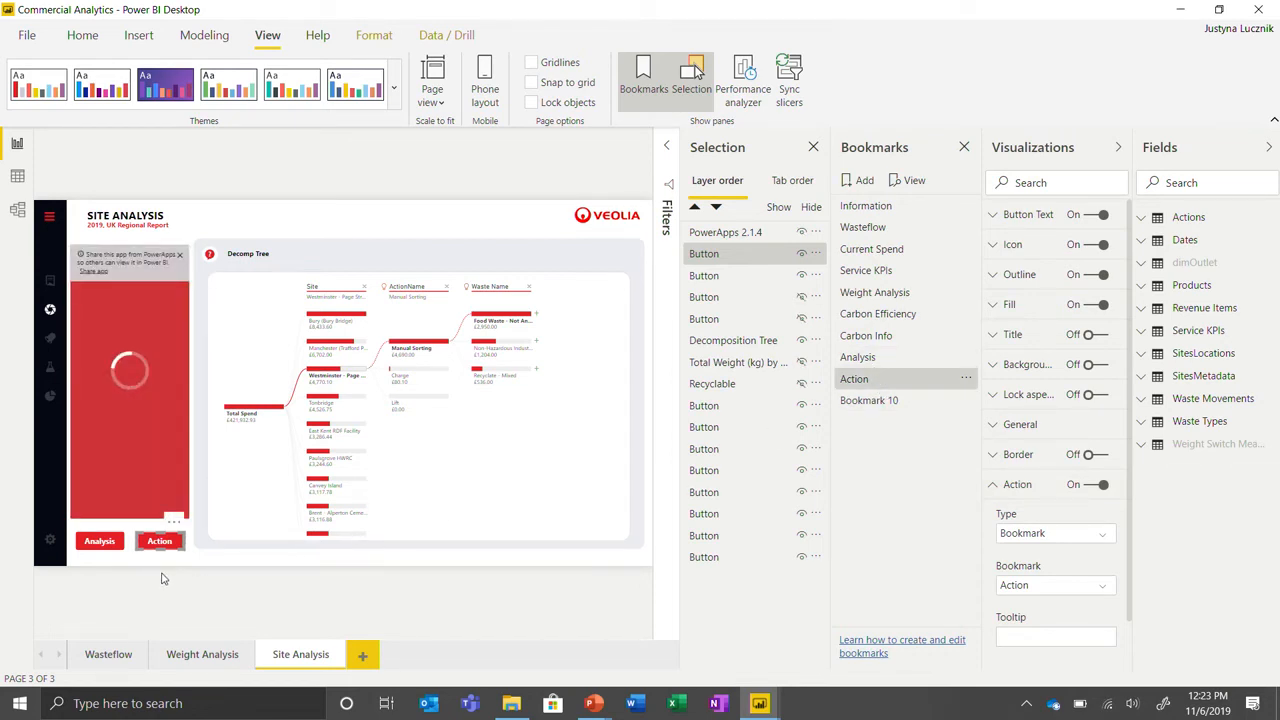
pyautogui.keyDown('ctrl'); pyautogui.click(106, 550); pyautogui.keyUp('ctrl')
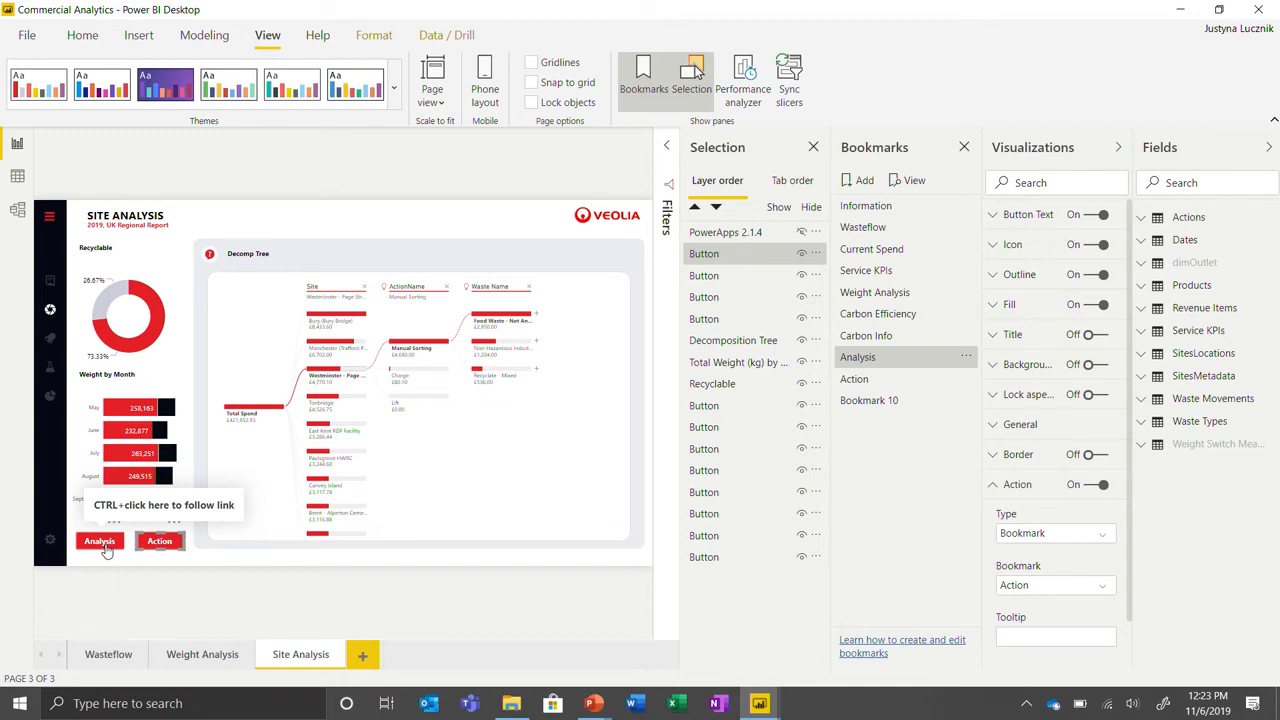
# Switch to the PowerPoint slide show and advance to the Tip 4 slide on quick measures.
pyautogui.hotkey('alt', 'Tab')
pyautogui.hotkey('alt', 'Tab')
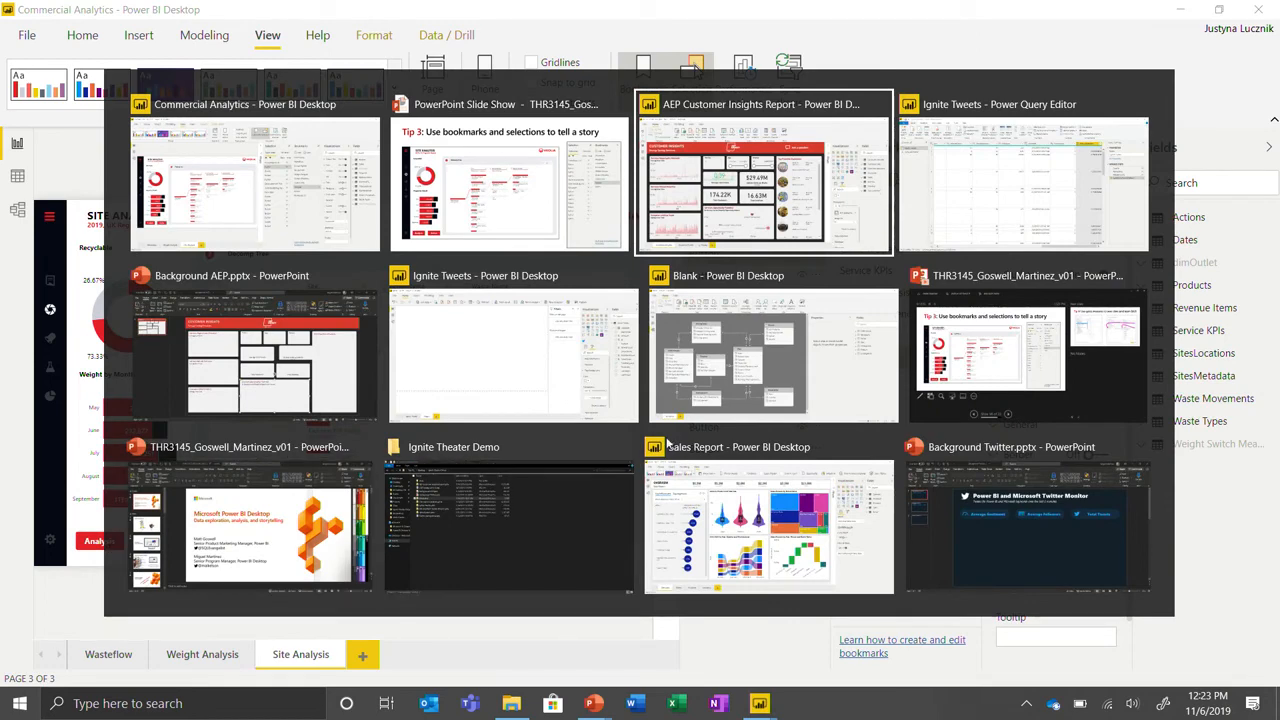
pyautogui.click(281, 528)
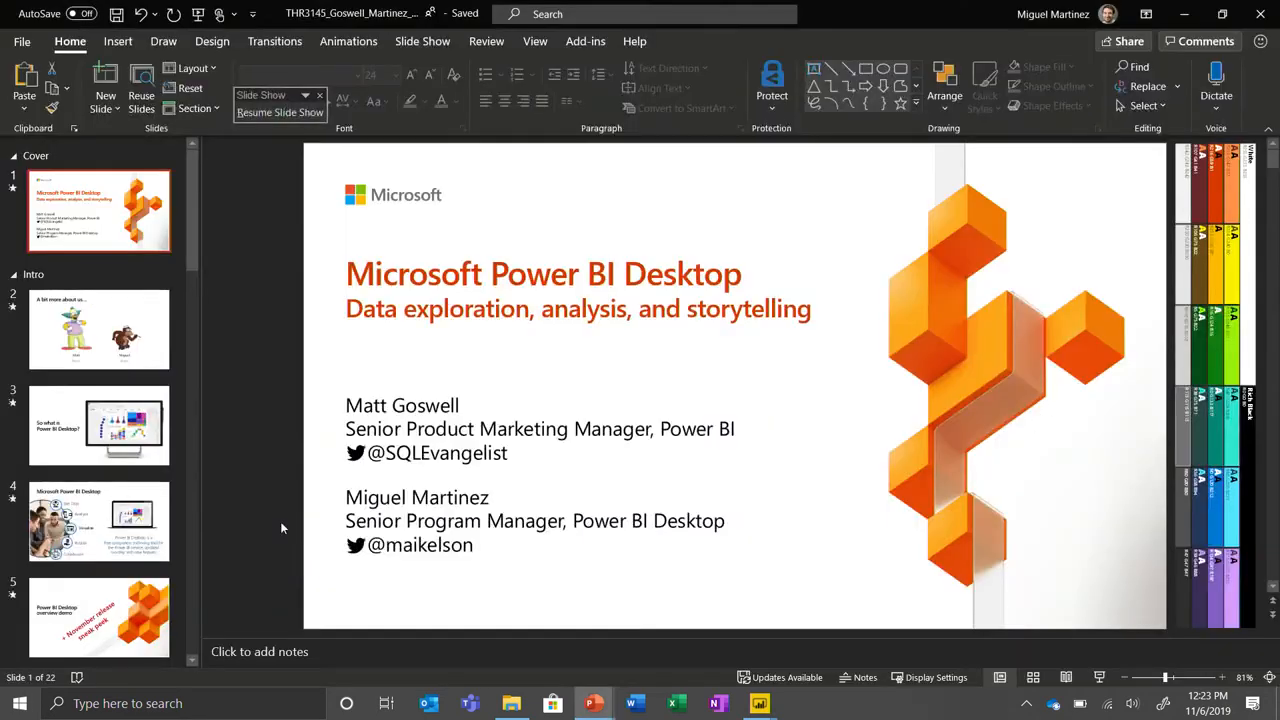
pyautogui.hotkey('alt', 'Tab')
pyautogui.click(283, 218)
pyautogui.hotkey('alt', 'Tab')
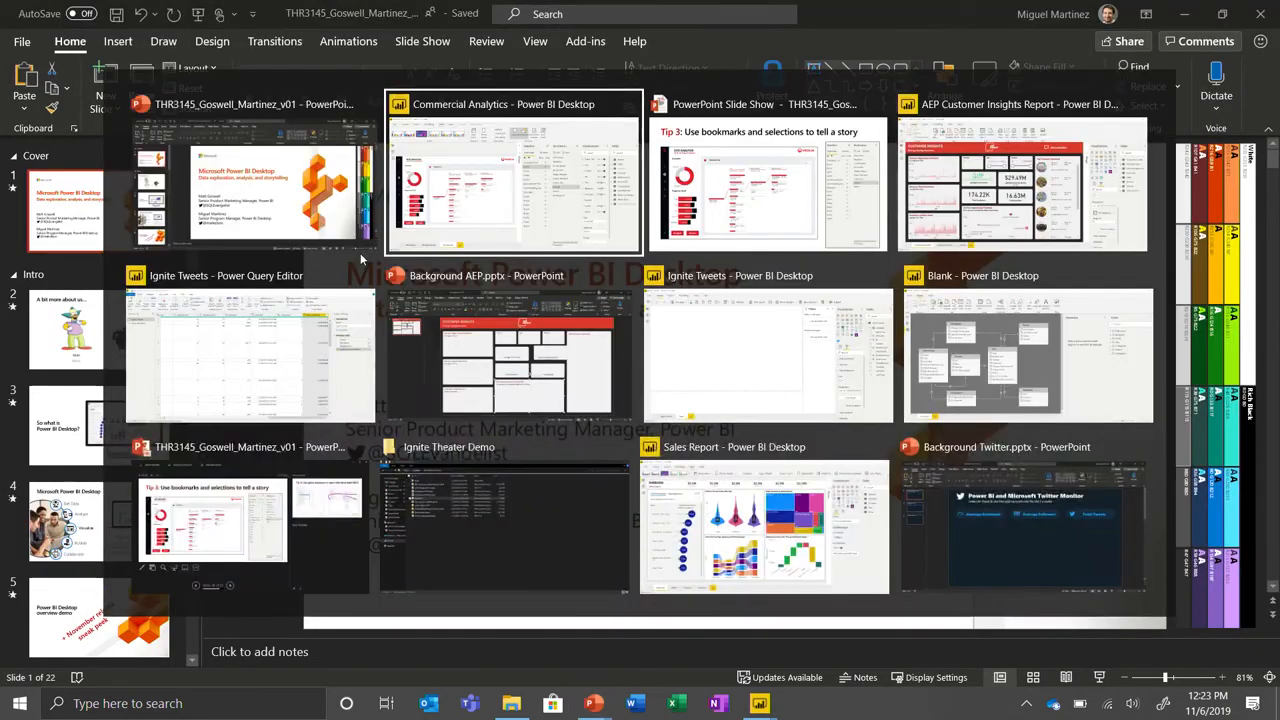
pyautogui.hotkey('alt', 'Tab')
pyautogui.hotkey('alt', 'Tab')
pyautogui.hotkey('alt', 'shift', 'Tab')
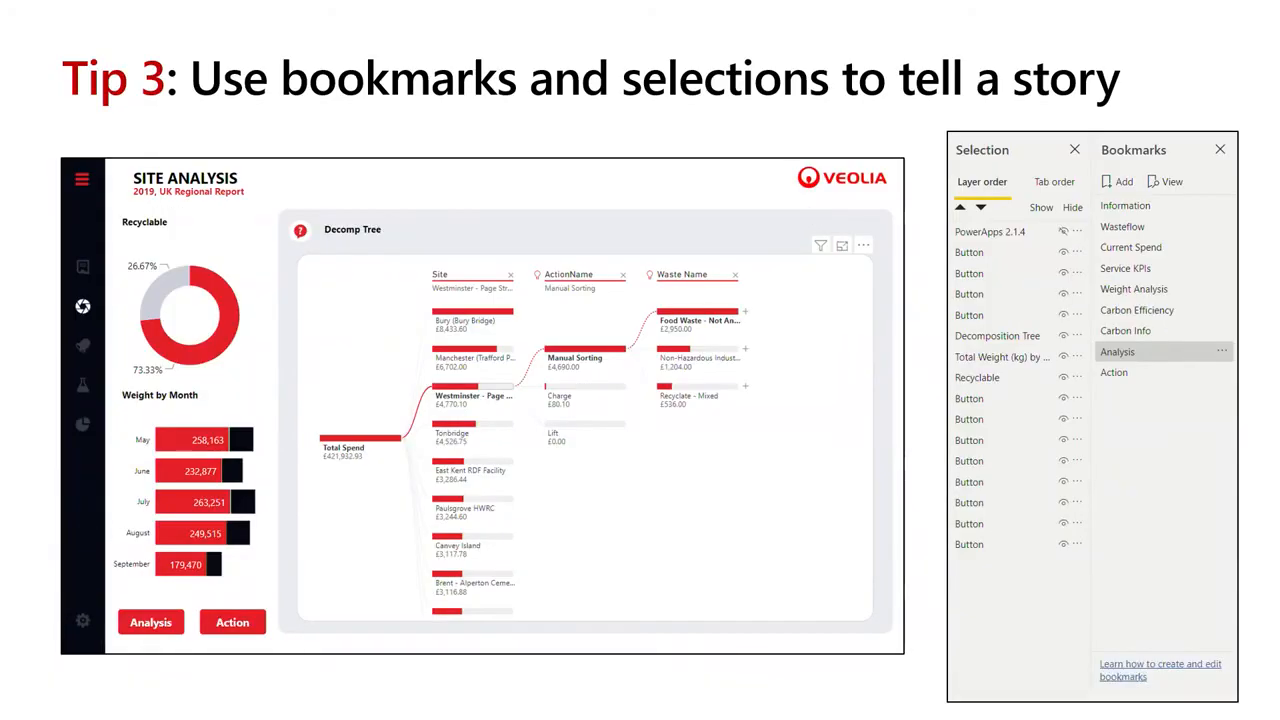
pyautogui.press('Right')
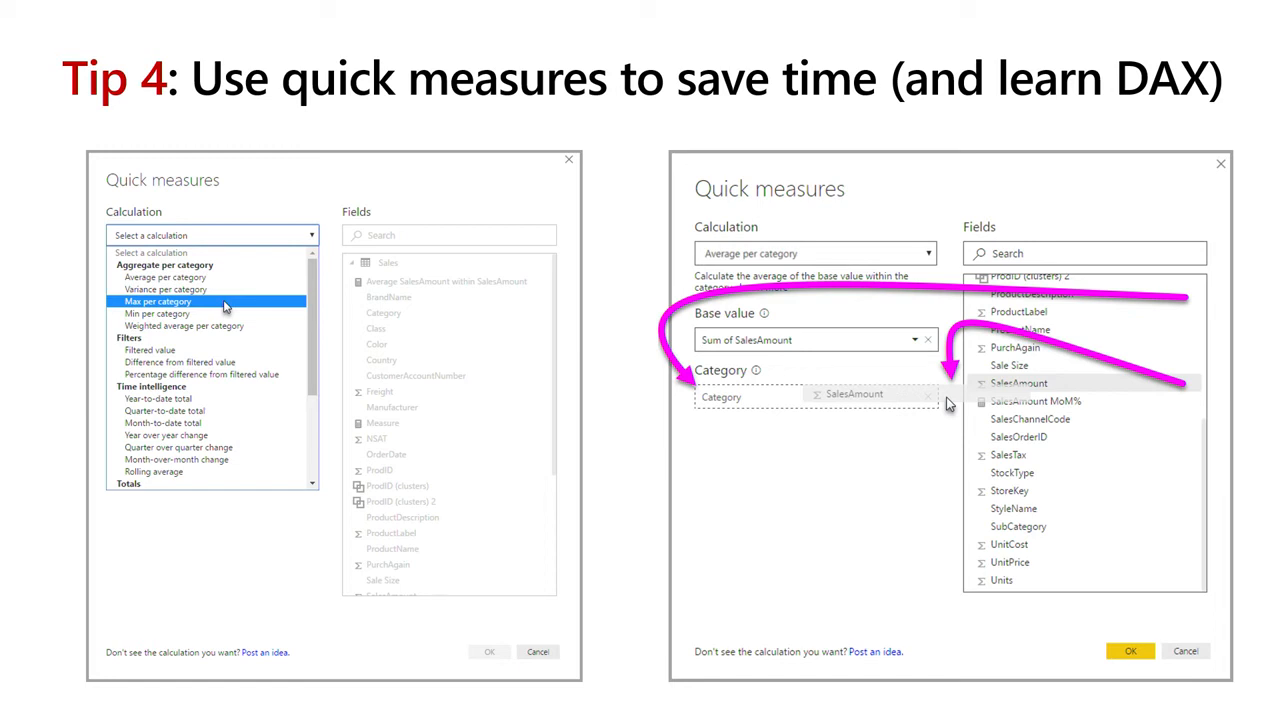
# Switch to the Blank report in Power BI Desktop and display its empty report page instead of the model diagram.
pyautogui.hotkey('alt', 'Tab')
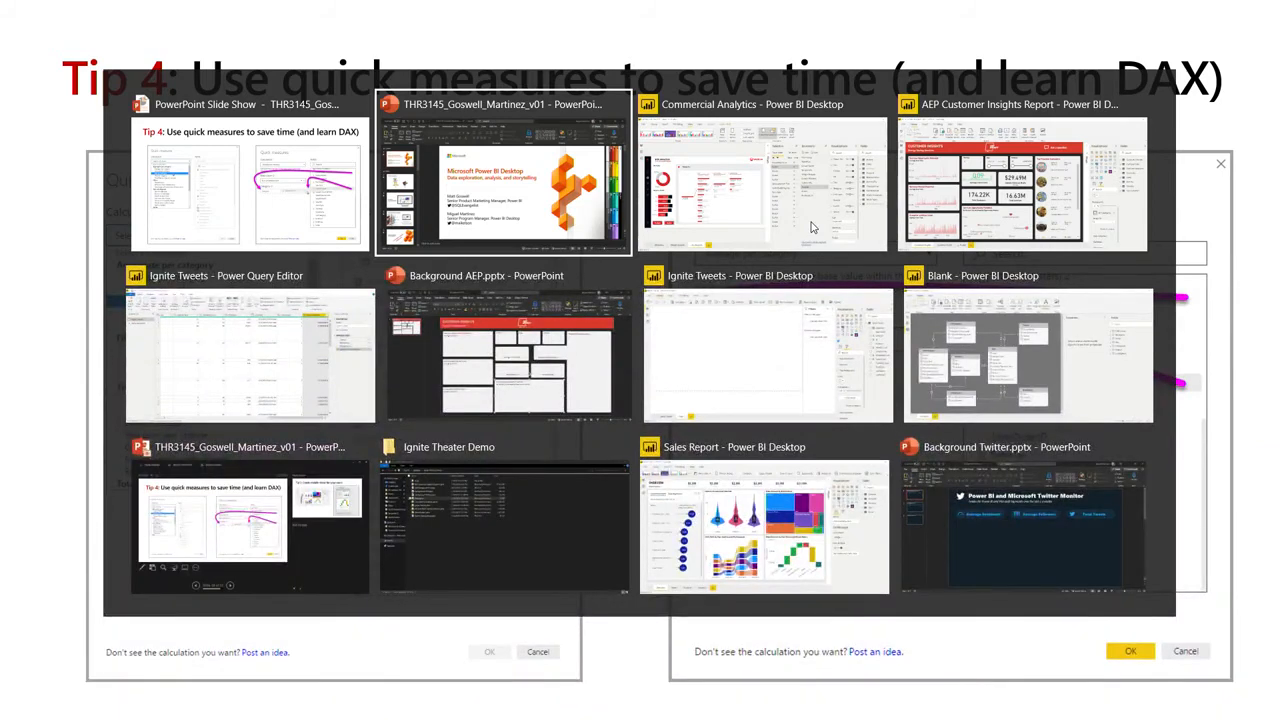
pyautogui.hotkey('alt', 'Tab')
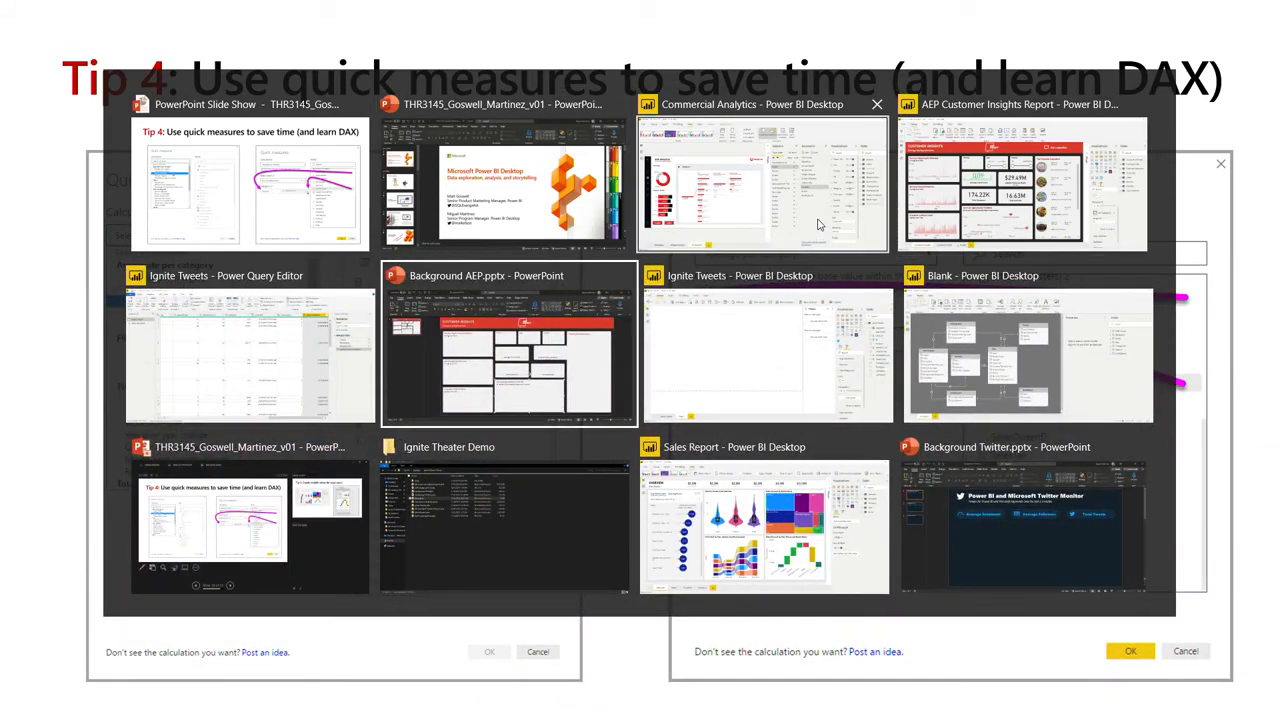
pyautogui.hotkey('alt', 'Tab')
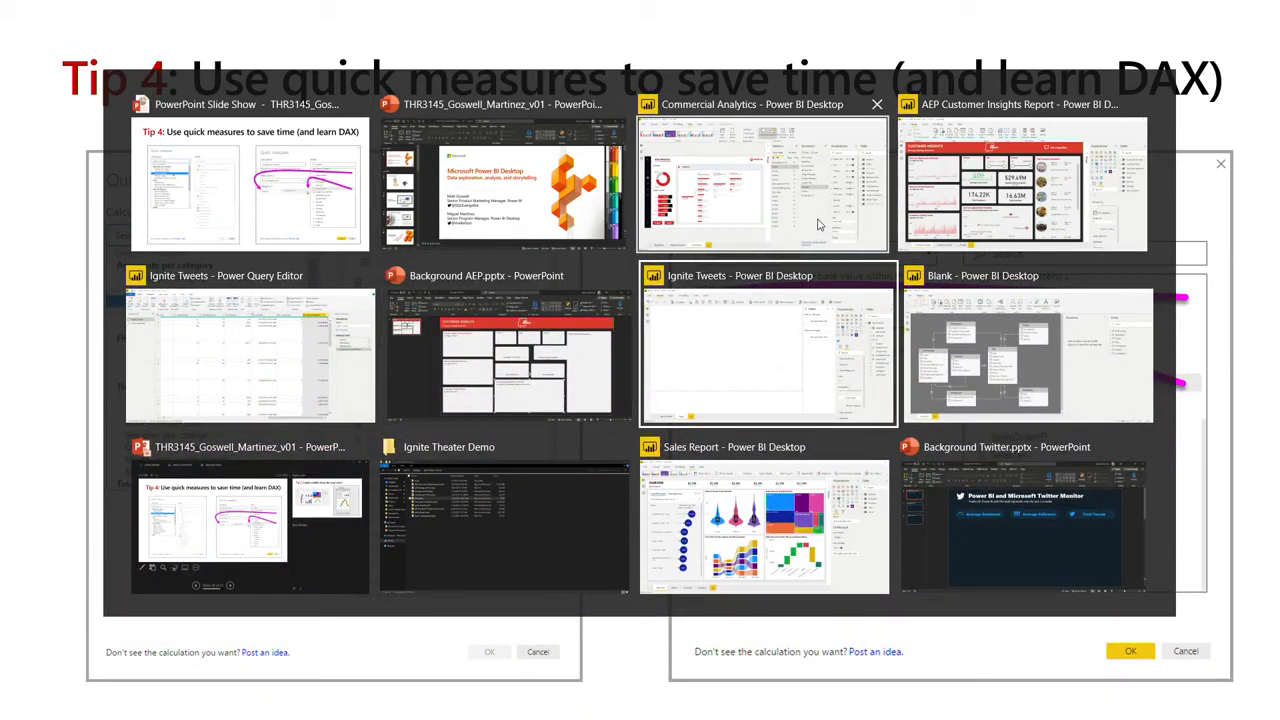
pyautogui.hotkey('alt', 'Tab')
pyautogui.hotkey('alt', 'Tab')
pyautogui.hotkey('alt', 'Tab')
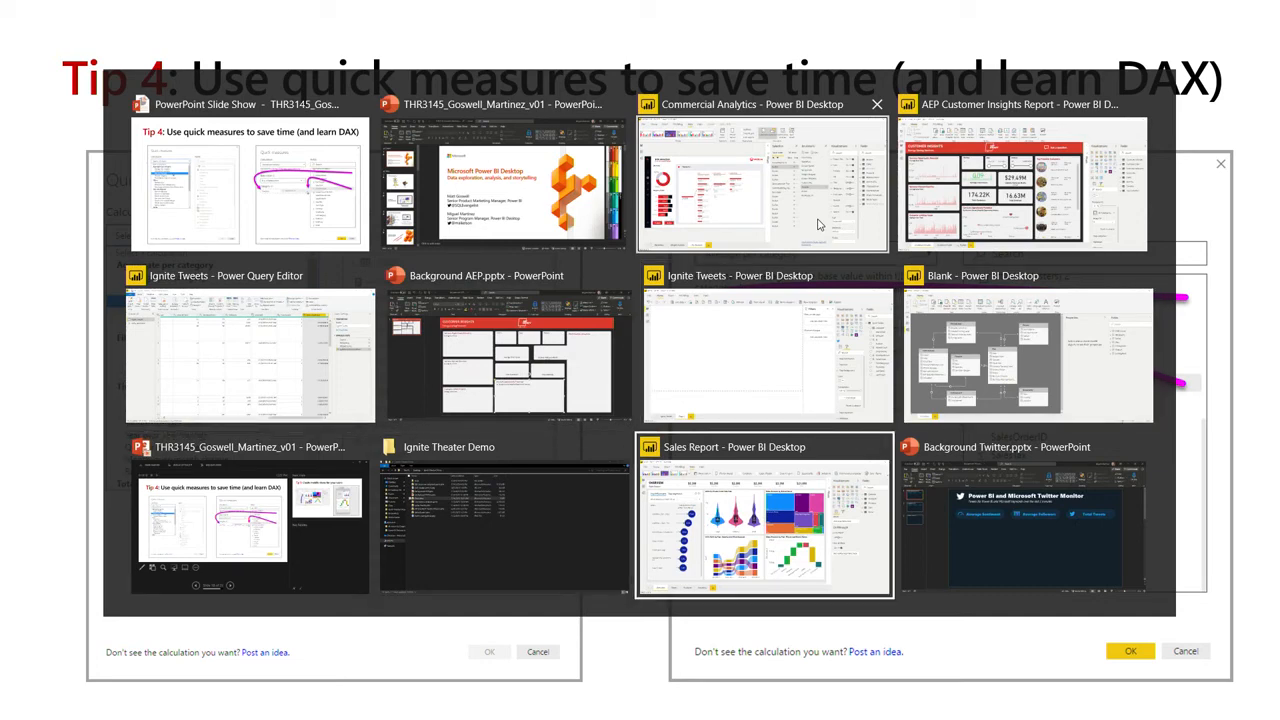
pyautogui.hotkey('alt', 'Tab')
pyautogui.hotkey('alt', 'Tab')
pyautogui.hotkey('alt', 'Tab')
pyautogui.hotkey('alt', 'Tab')
pyautogui.hotkey('alt', 'Tab')
pyautogui.hotkey('alt', 'Tab')
pyautogui.hotkey('alt', 'Tab')
pyautogui.hotkey('alt', 'Tab')
pyautogui.hotkey('alt', 'Tab')
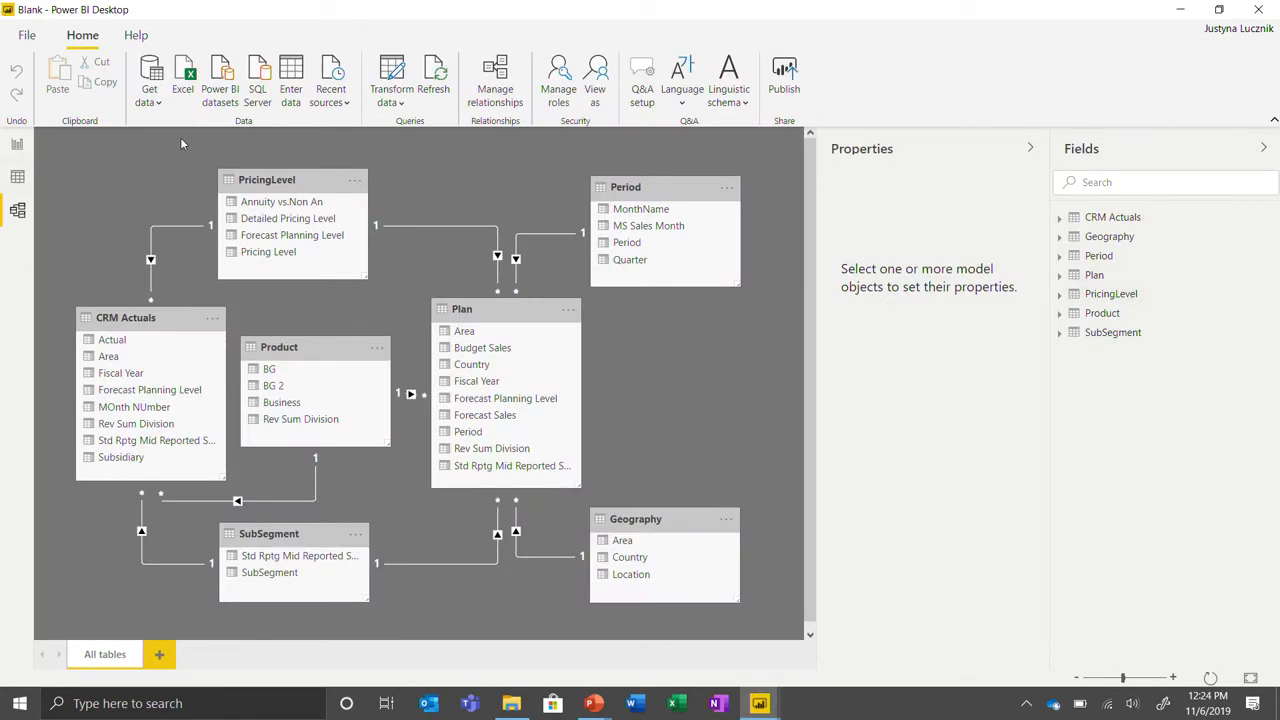
pyautogui.click(16, 145)
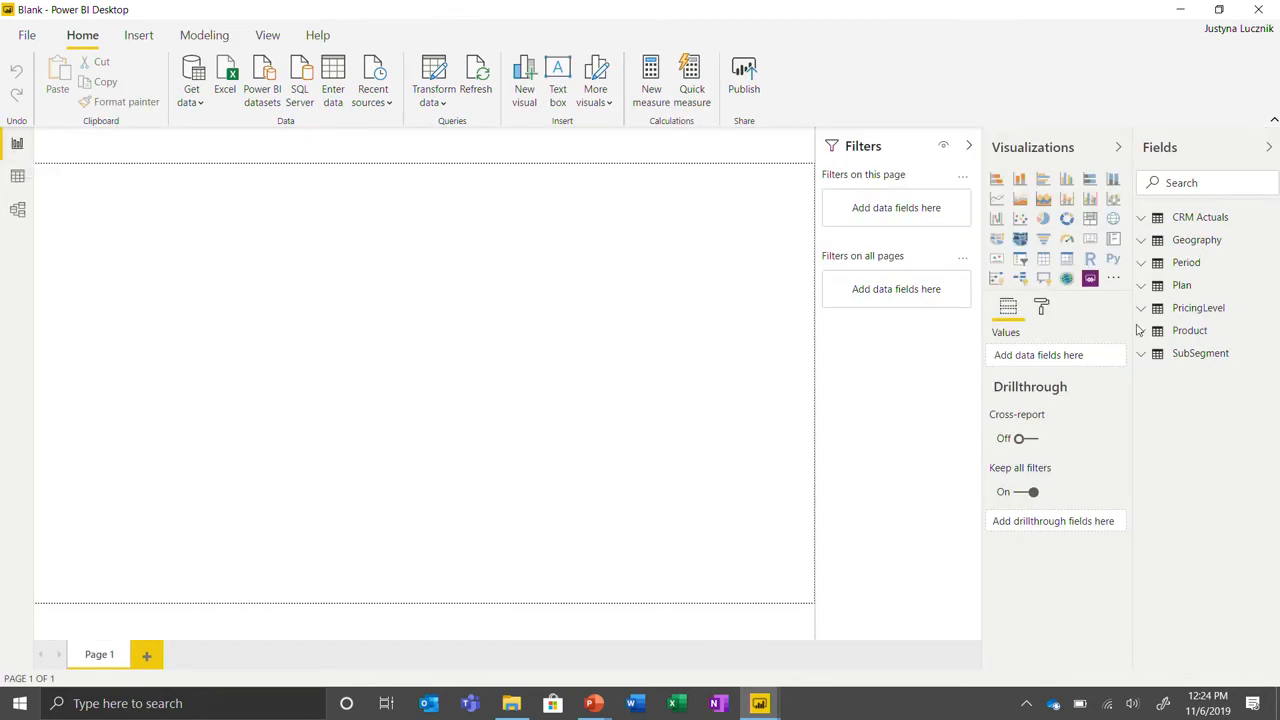
# Start a quick measure from the Actual field of CRM Actuals, using the Average per category calculation.
pyautogui.click(1142, 218)
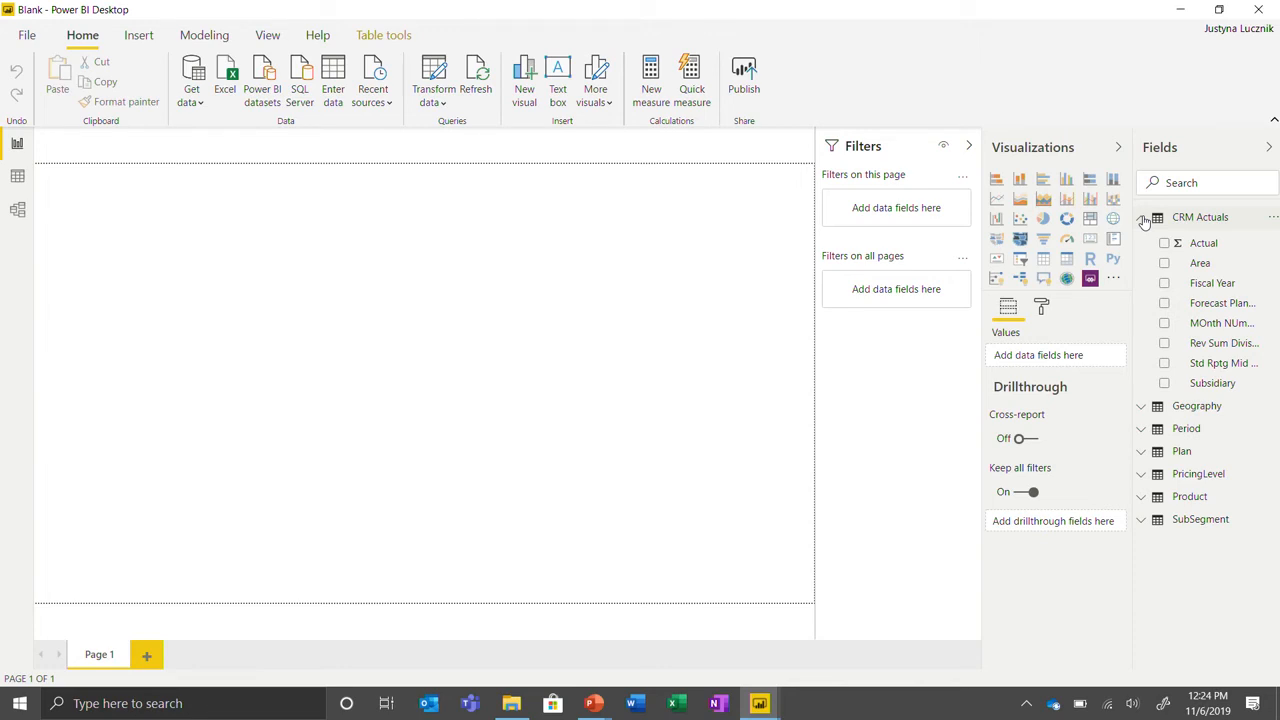
pyautogui.rightClick(1196, 243)
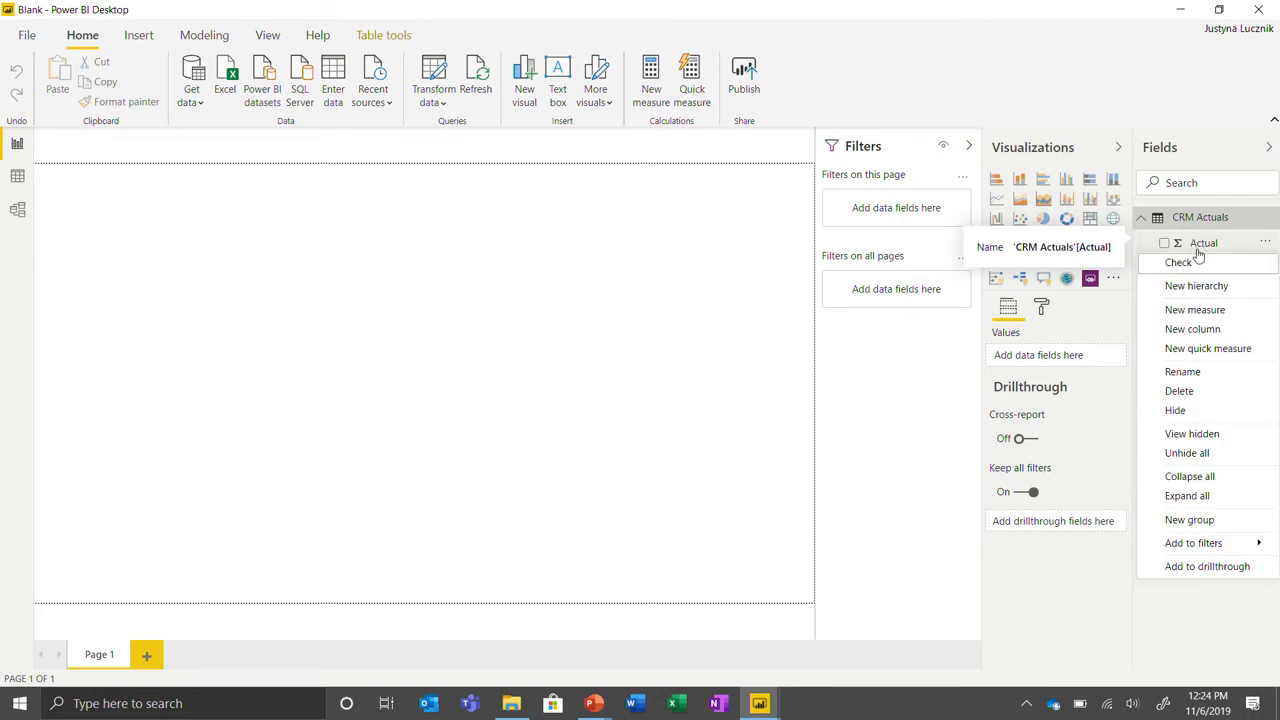
pyautogui.click(1192, 350)
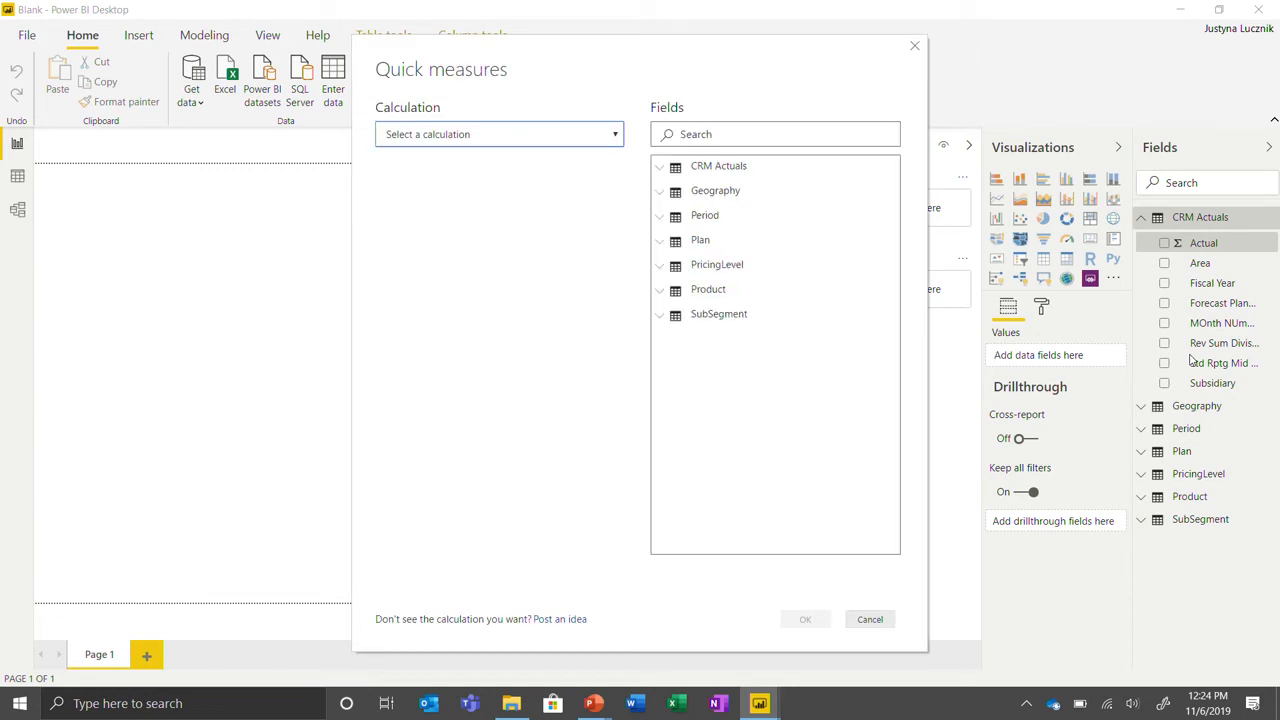
pyautogui.click(575, 138)
pyautogui.click(517, 203)
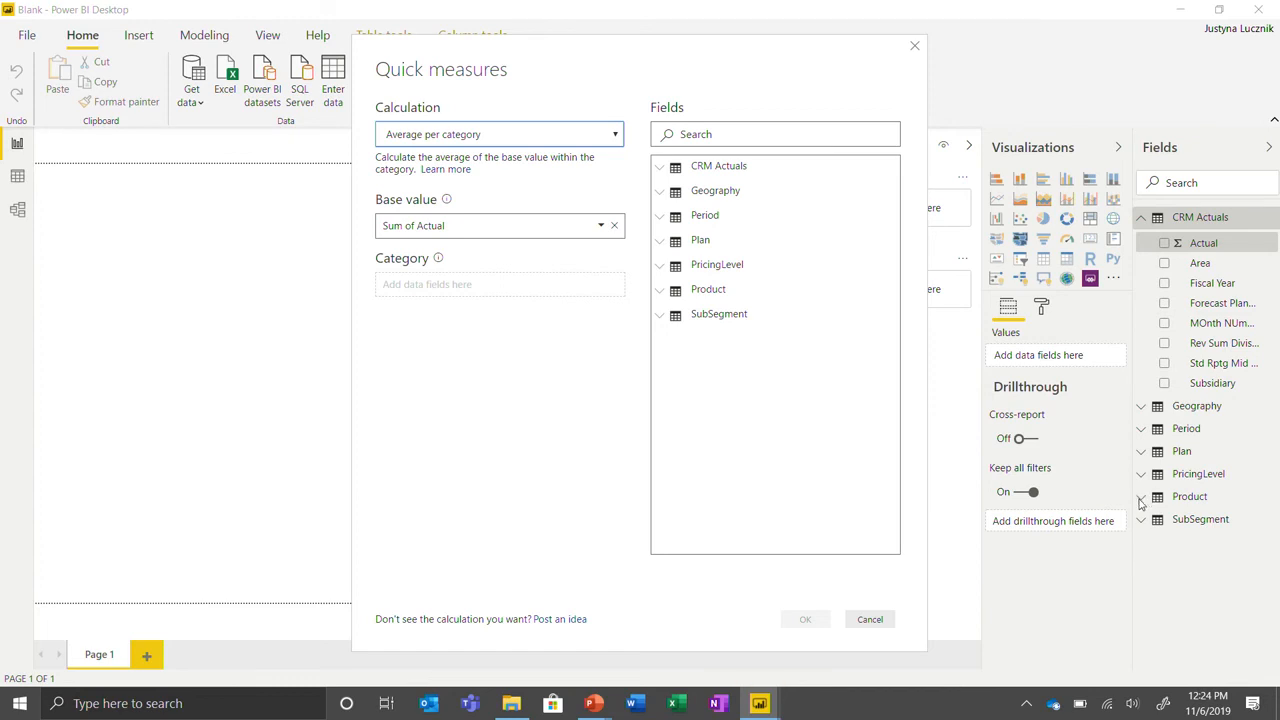
# Use Business from the Product table as the category, create the quick measure, and examine its DAX formula.
pyautogui.click(659, 292)
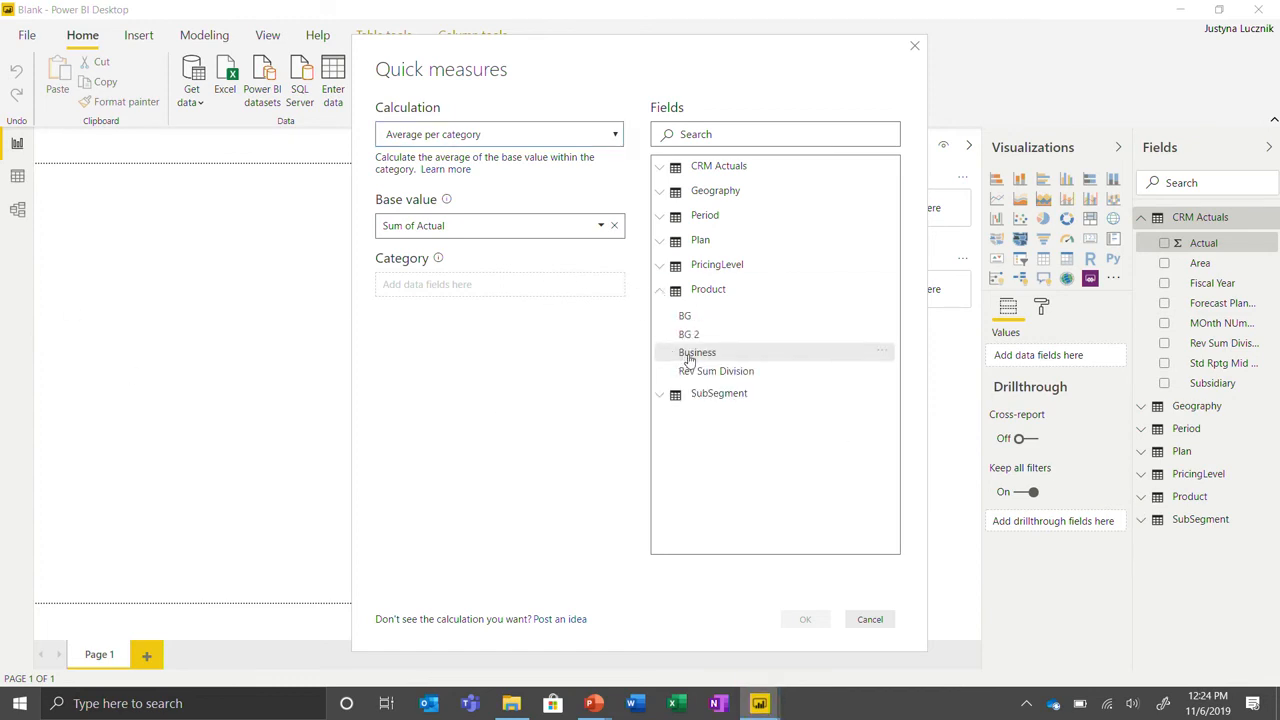
pyautogui.moveTo(694, 352); pyautogui.dragTo(480, 290)
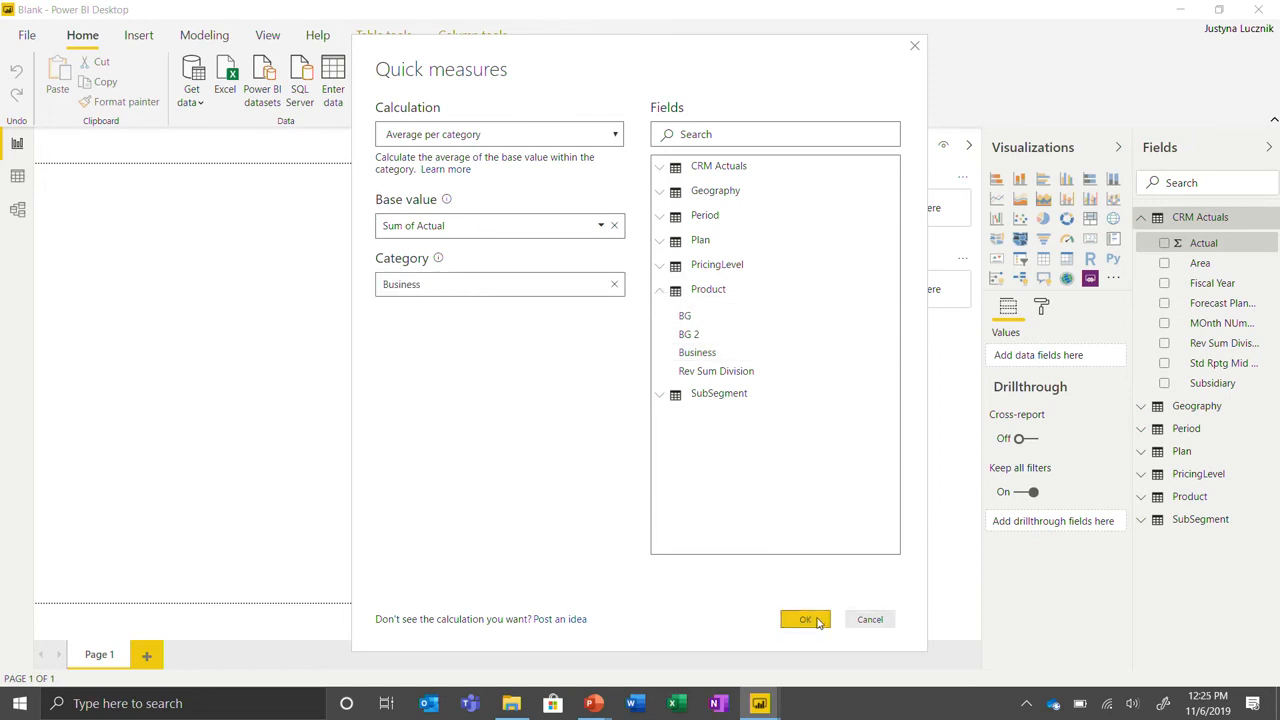
pyautogui.click(808, 620)
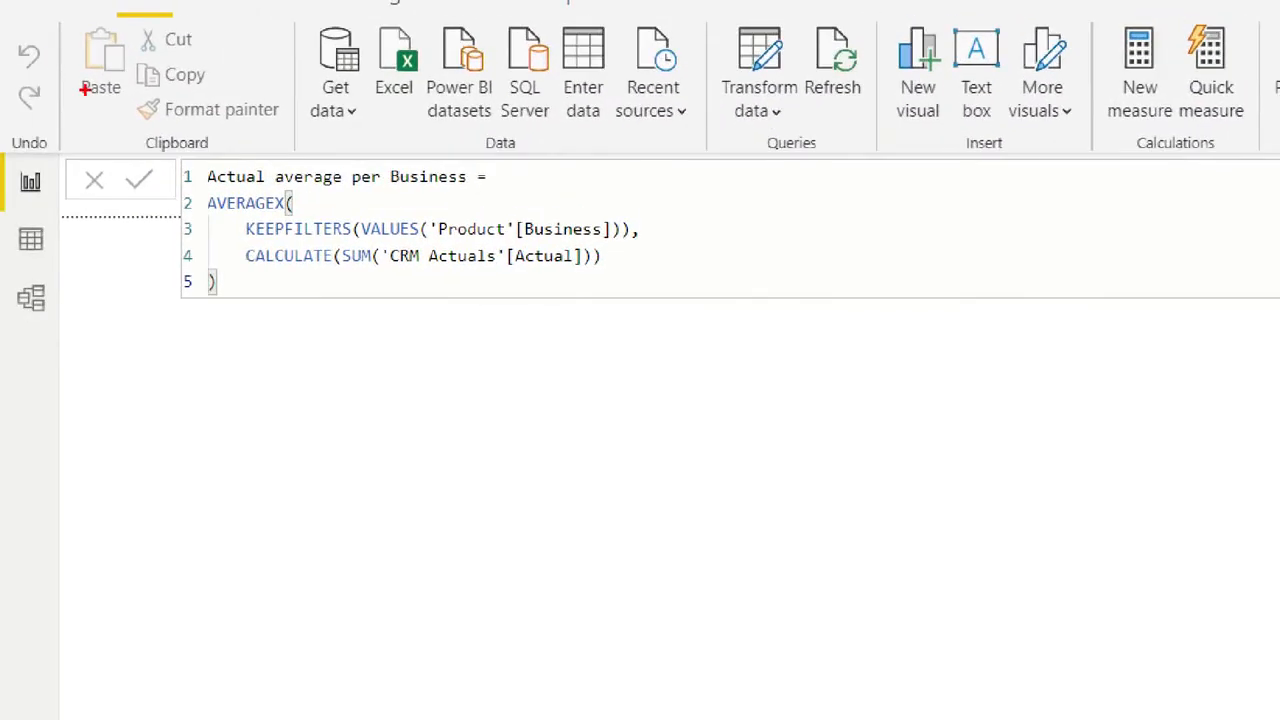
pyautogui.moveTo(177, 155)
pyautogui.mouseDown()
pyautogui.moveTo(643, 313)
pyautogui.moveTo(741, 315)
pyautogui.mouseUp()
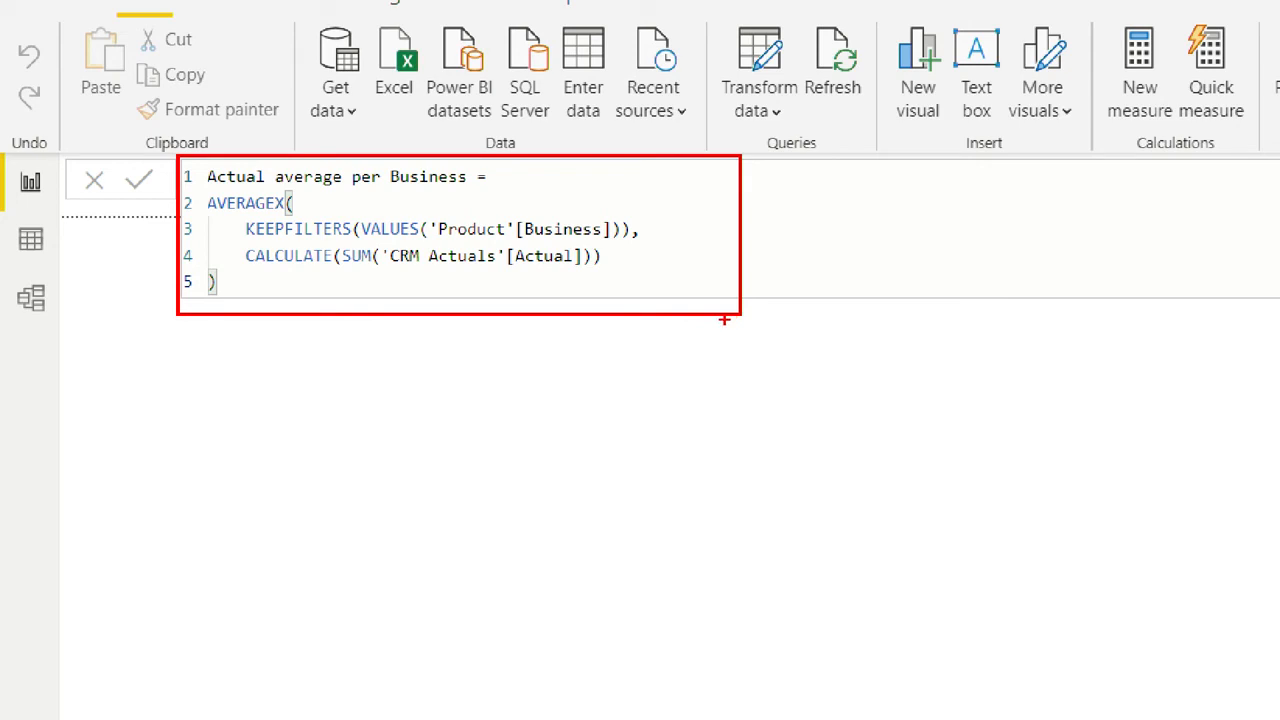
pyautogui.press('Escape')
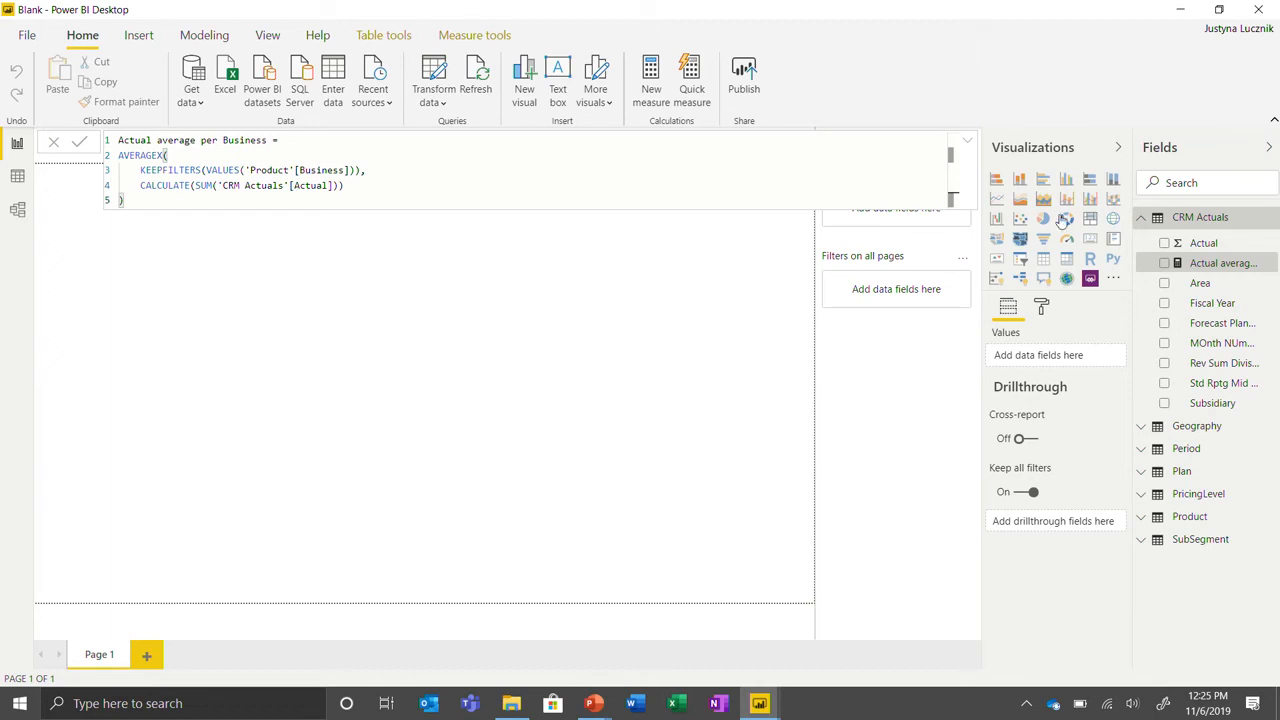
# Build a column chart of Actual average per Business by Business, enlarge it, and move it to the page's upper-left area.
pyautogui.moveTo(1224, 264); pyautogui.dragTo(394, 322)
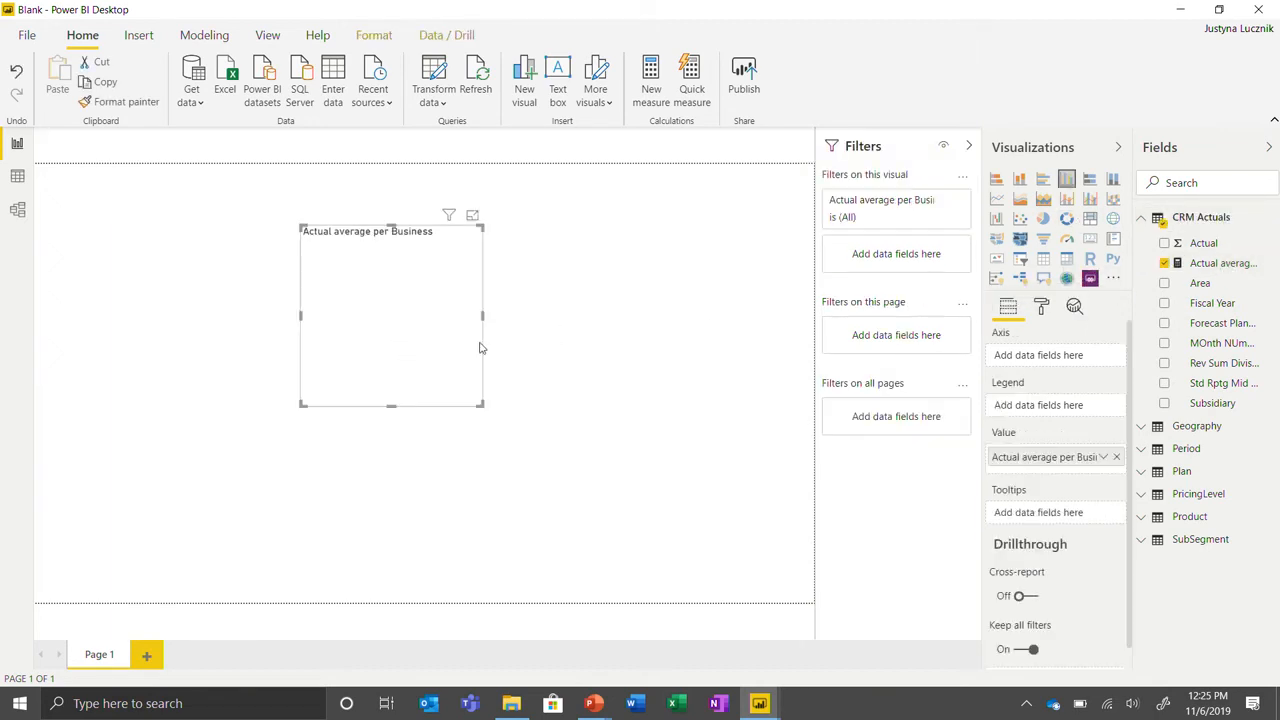
pyautogui.click(1142, 517)
pyautogui.moveTo(1198, 584); pyautogui.dragTo(761, 529)
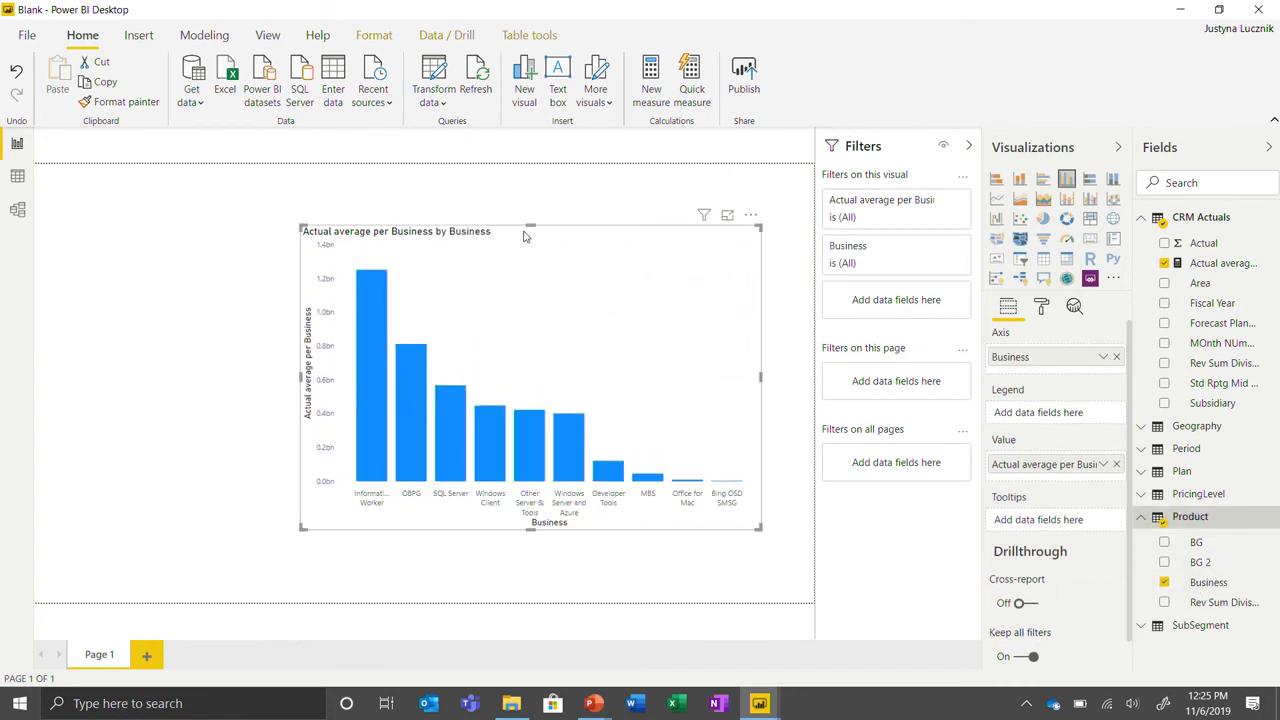
pyautogui.moveTo(483, 246); pyautogui.dragTo(248, 205)
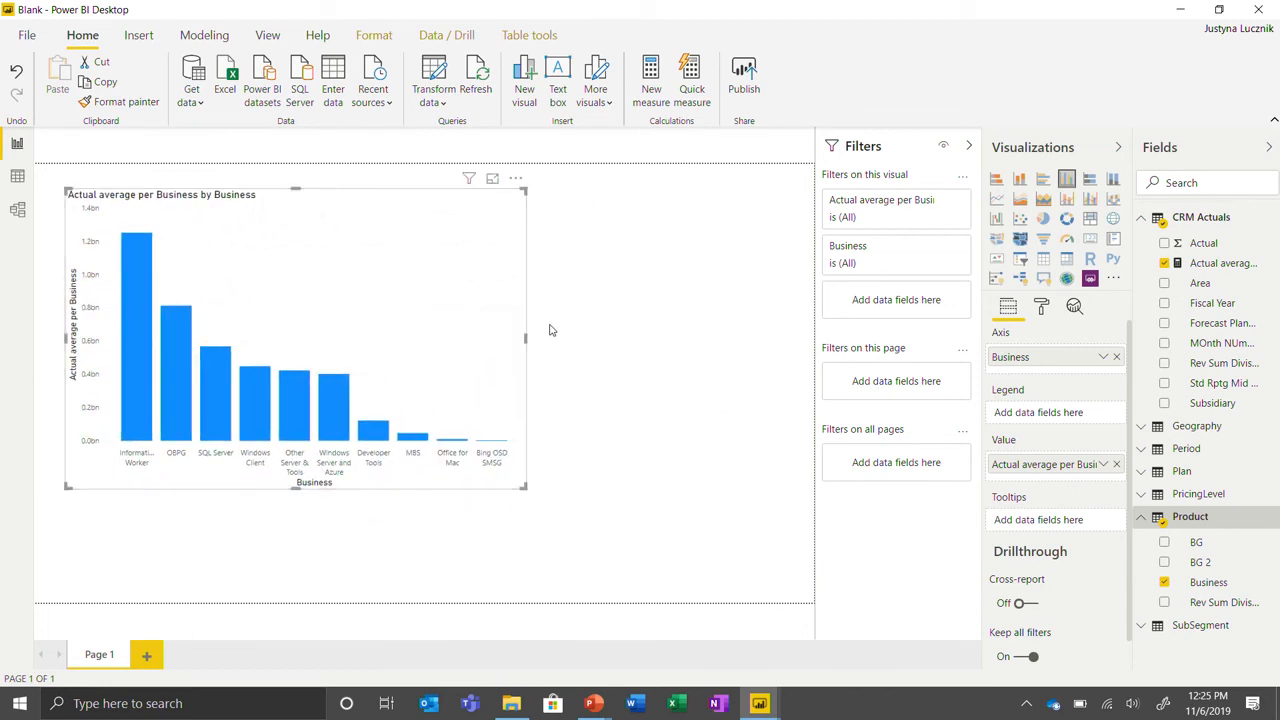
# Switch to the PowerPoint slide show and advance to the Tip 5 slide on mobile views.
pyautogui.hotkey('alt', 'Tab')
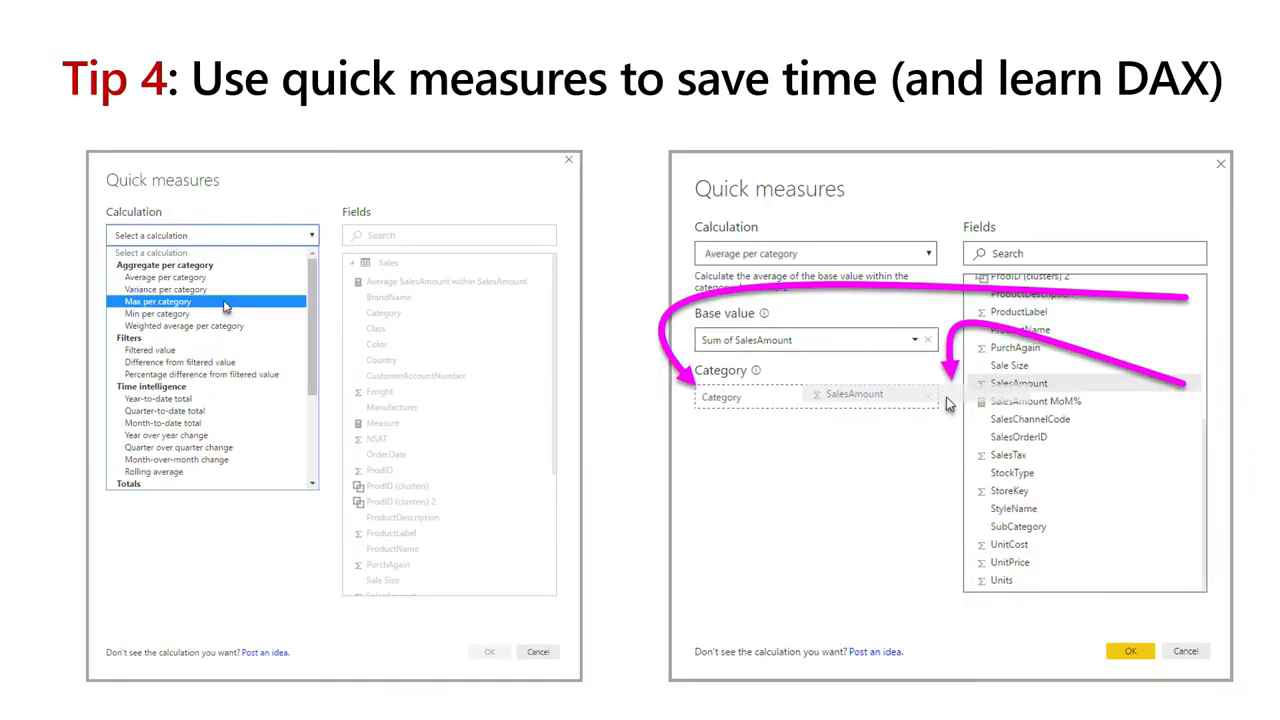
pyautogui.press('Right')
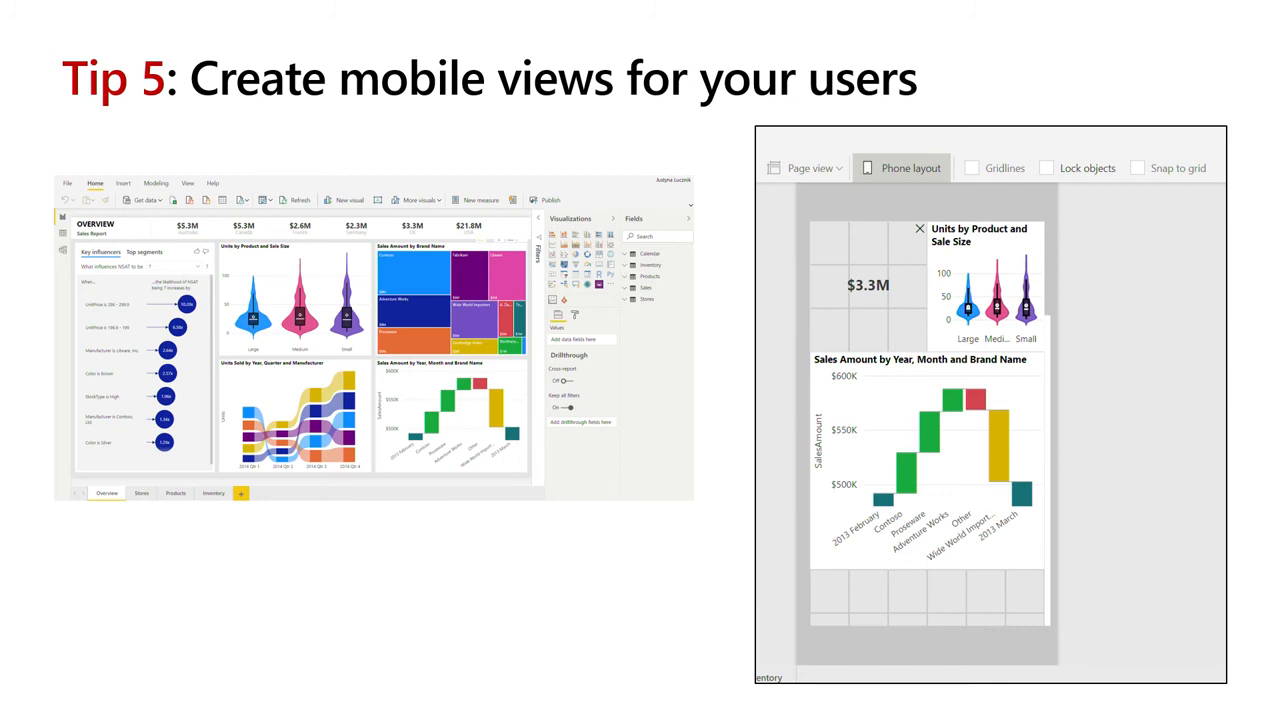
# Switch to the Sales Report in Power BI Desktop and open the phone layout of its Overview page.
pyautogui.hotkey('alt', 'Tab')
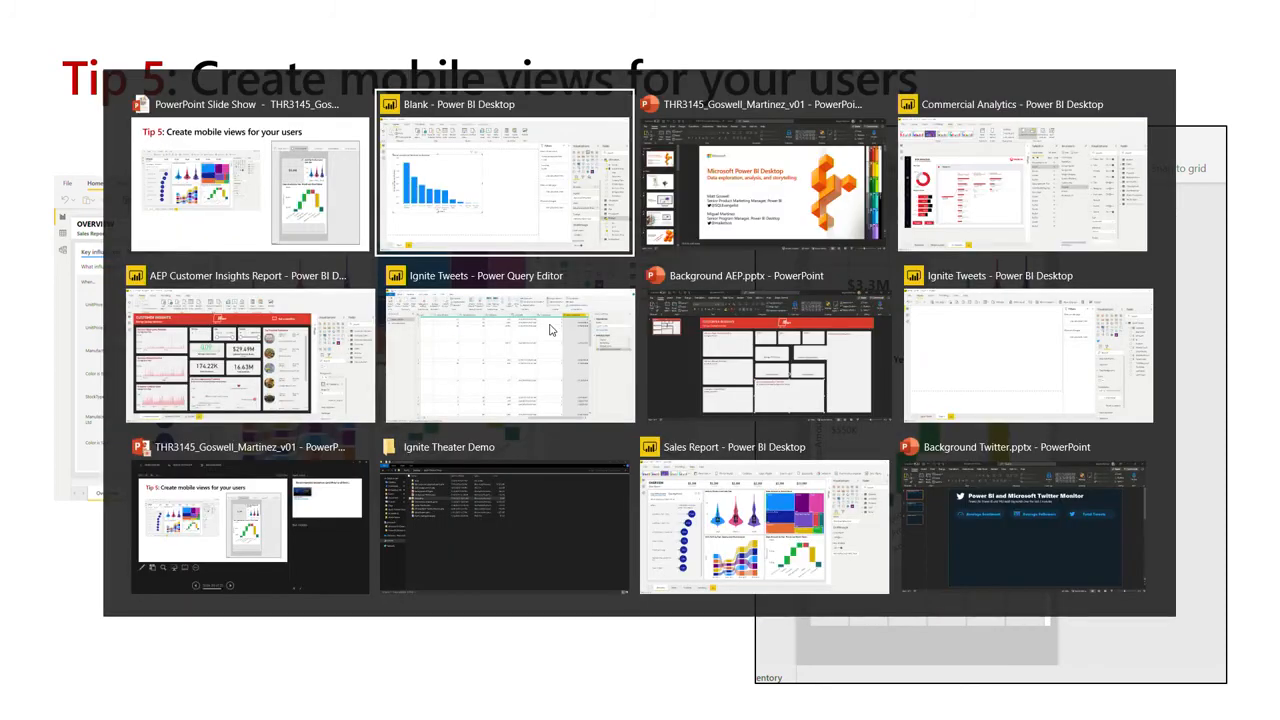
pyautogui.click(764, 520)
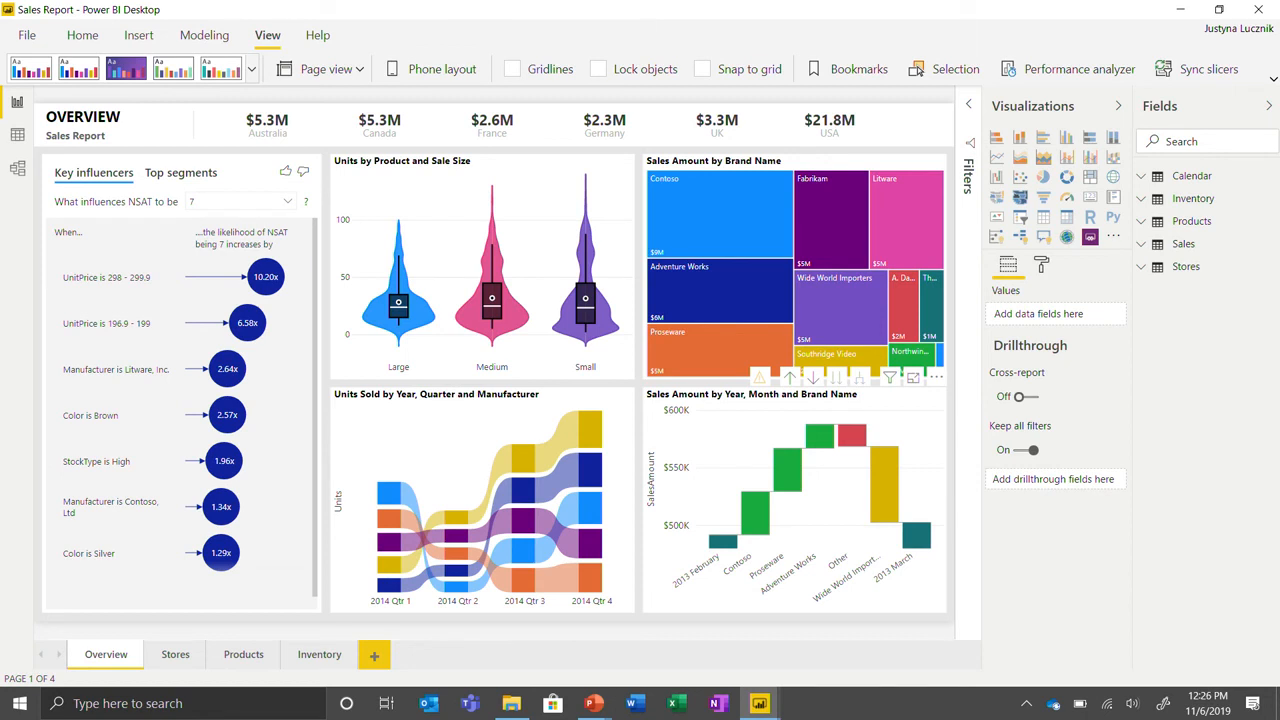
pyautogui.click(435, 78)
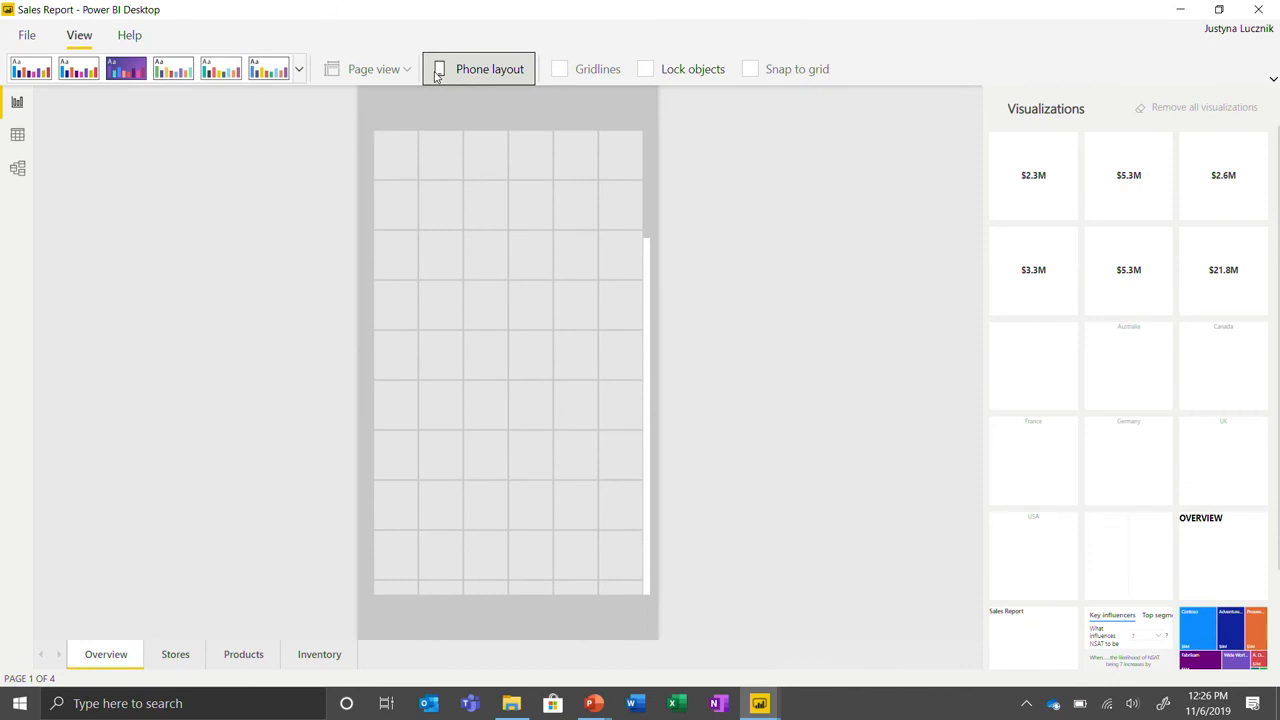
# Stack on the phone canvas the $2.3M and $3.3M cards, a full-width Units Sold chart, and the brand treemap beside the Units by Product chart.
pyautogui.moveTo(1046, 182); pyautogui.dragTo(431, 184)
pyautogui.moveTo(1228, 180); pyautogui.dragTo(606, 217)
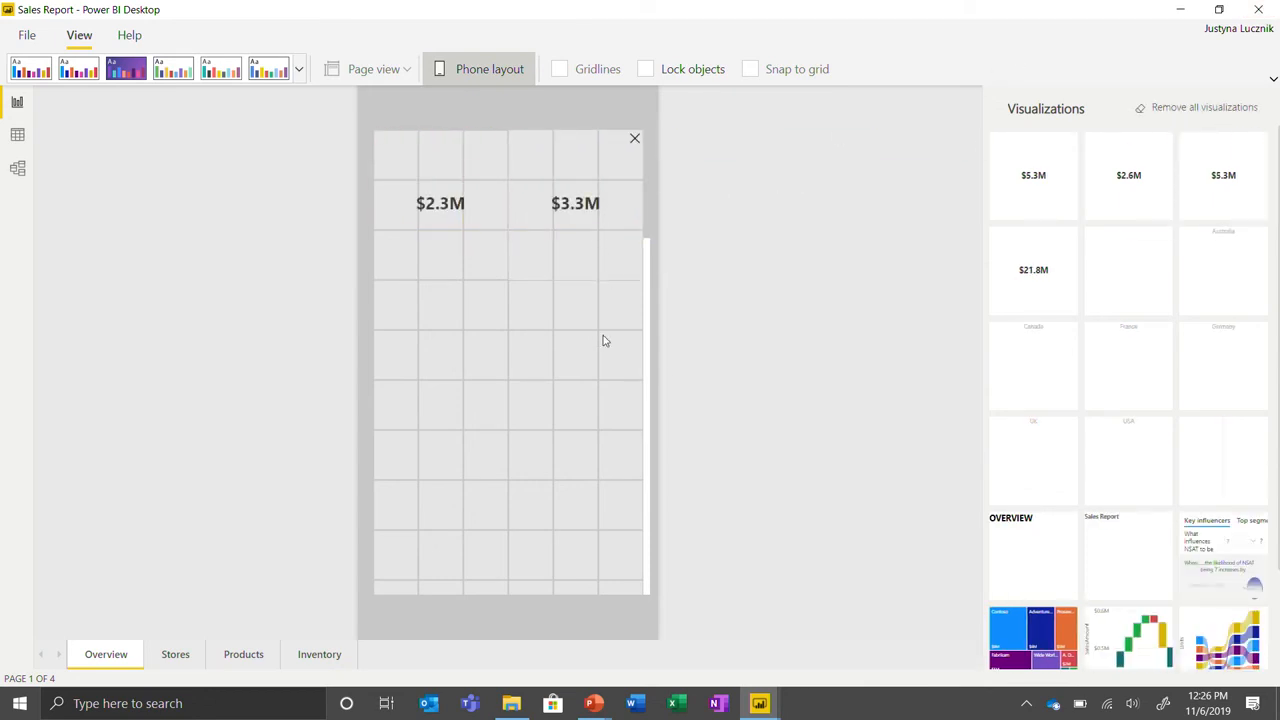
pyautogui.moveTo(1227, 640); pyautogui.dragTo(392, 316)
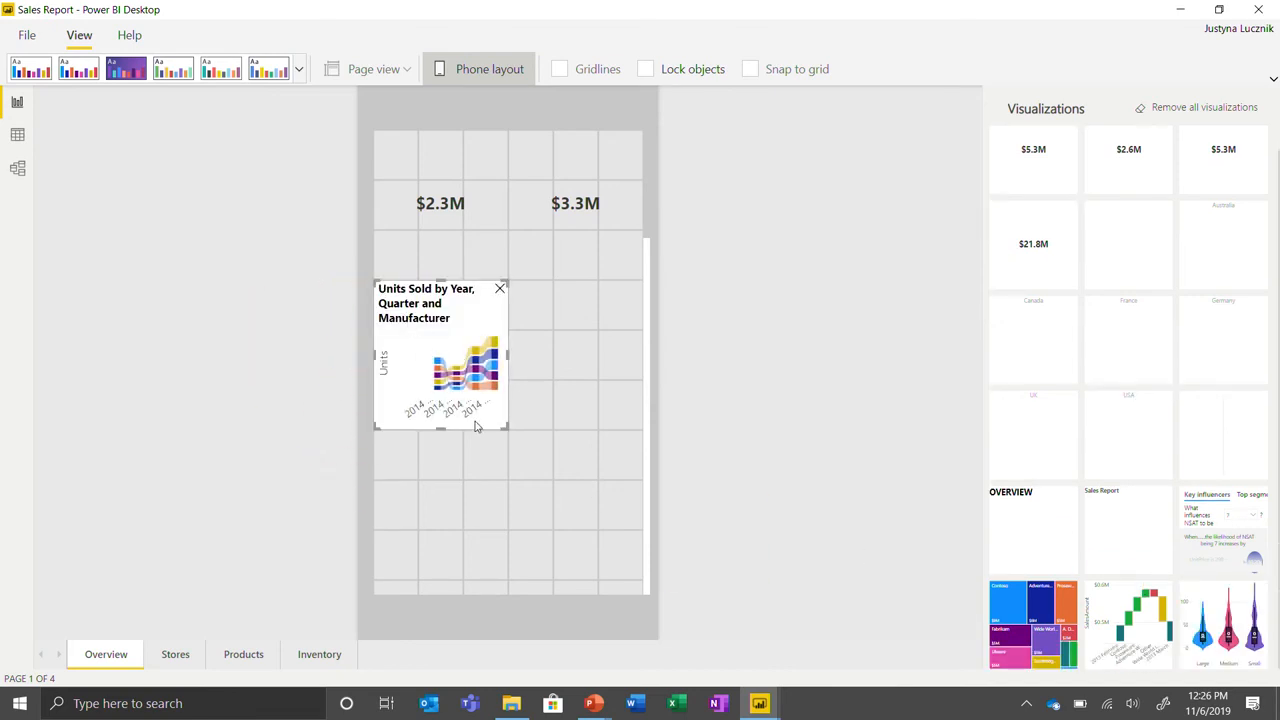
pyautogui.moveTo(502, 424); pyautogui.dragTo(637, 429)
pyautogui.moveTo(1017, 617); pyautogui.dragTo(382, 498)
pyautogui.moveTo(1136, 615); pyautogui.dragTo(568, 478)
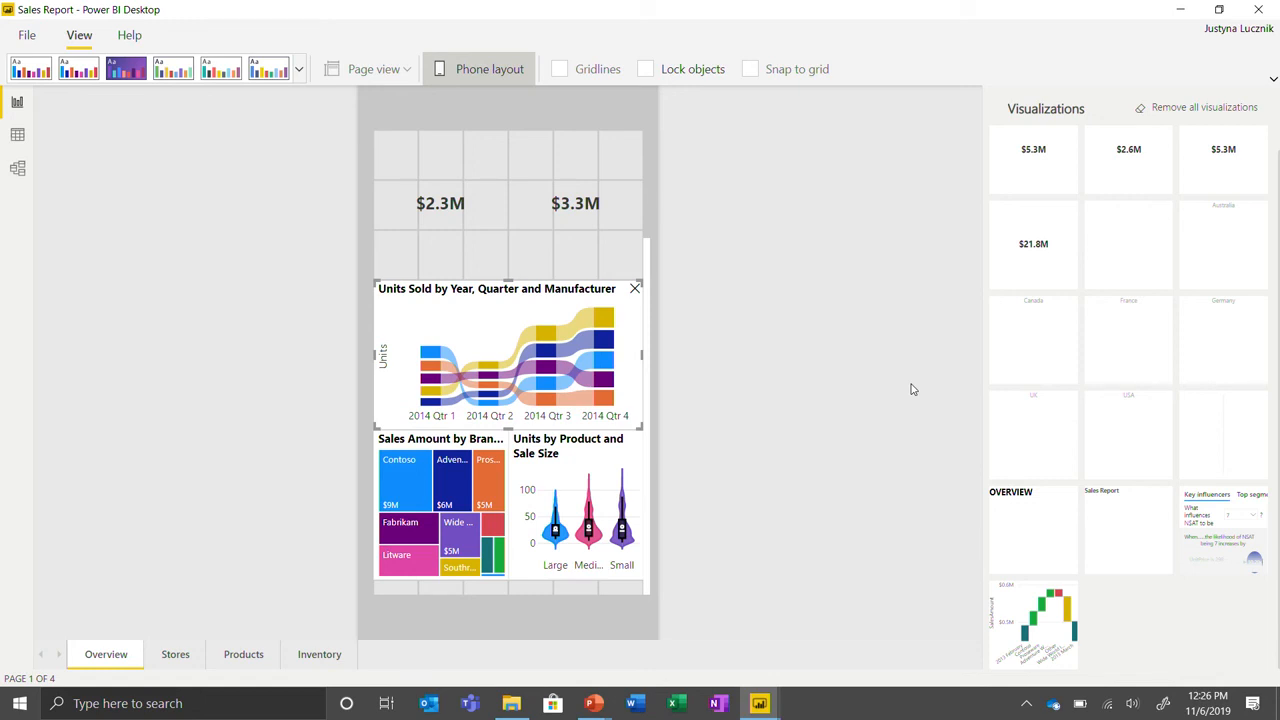
# Switch back to the PowerPoint slide show.
pyautogui.hotkey('alt', 'Tab')
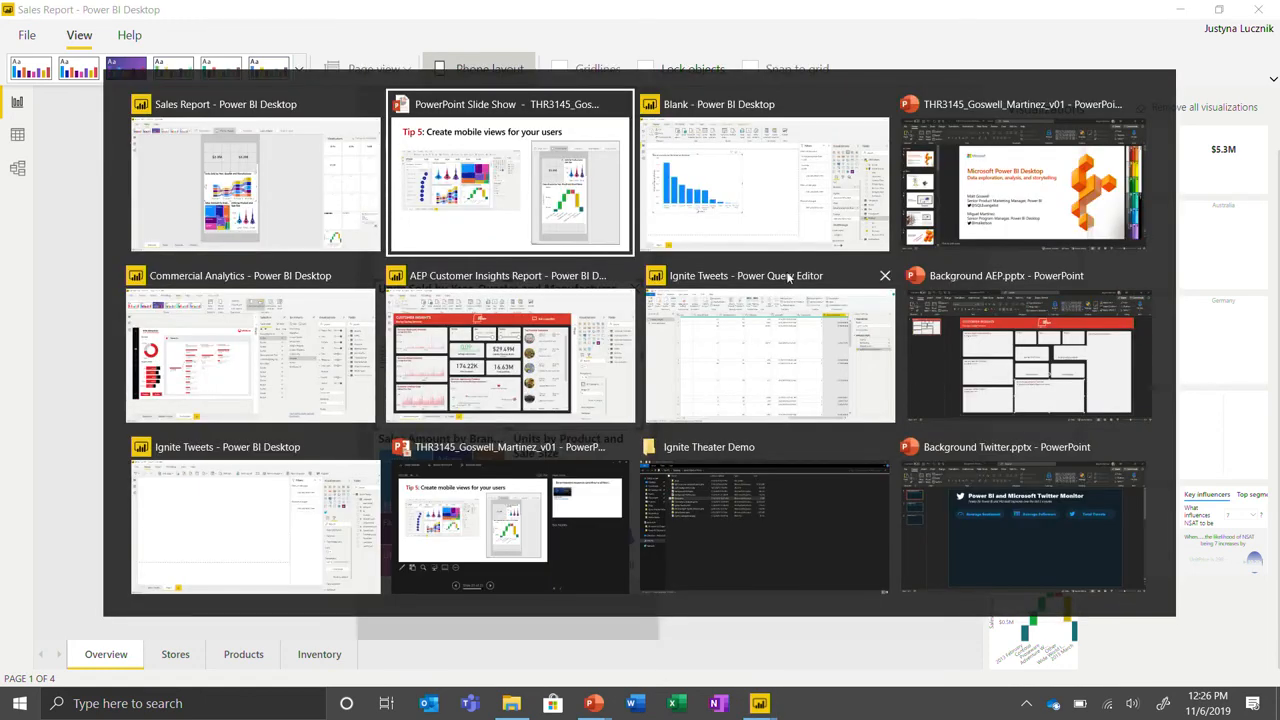